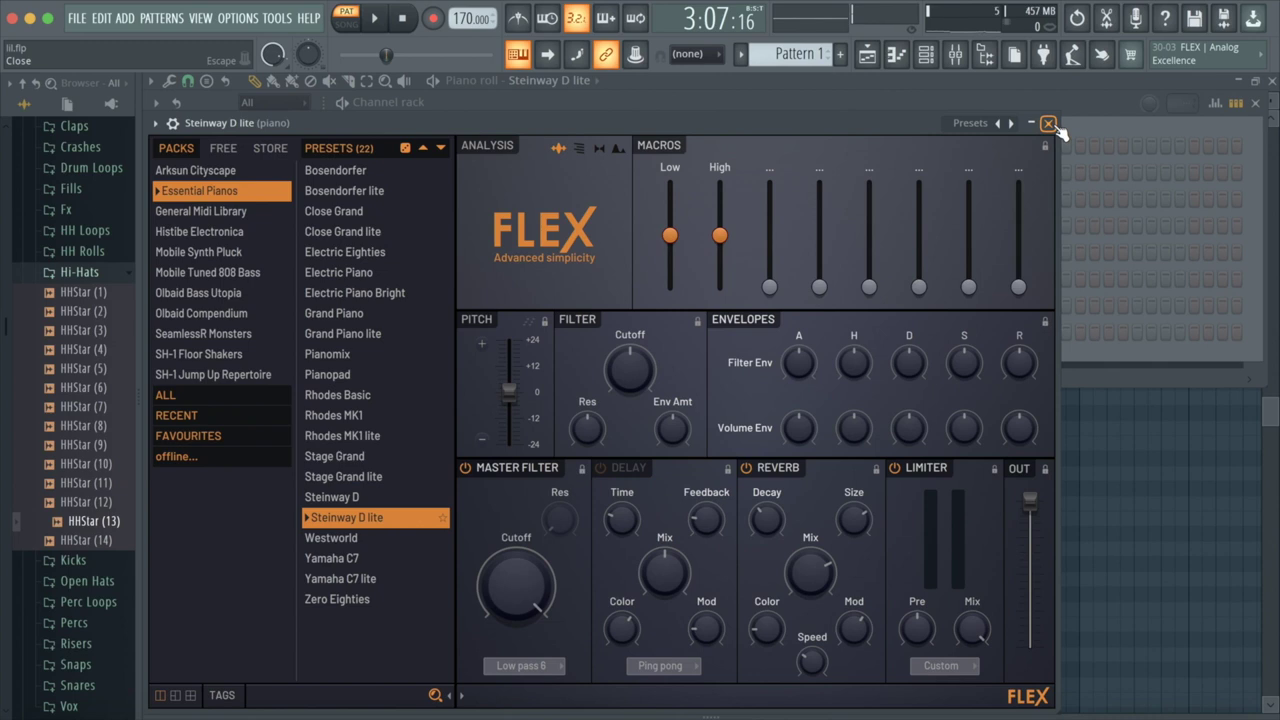
Step: Write four consecutive two-bar notes, G4, F4, D#4 and C4, from bar 1 in the Steinway D lite piano roll and play them back
click(1049, 123)
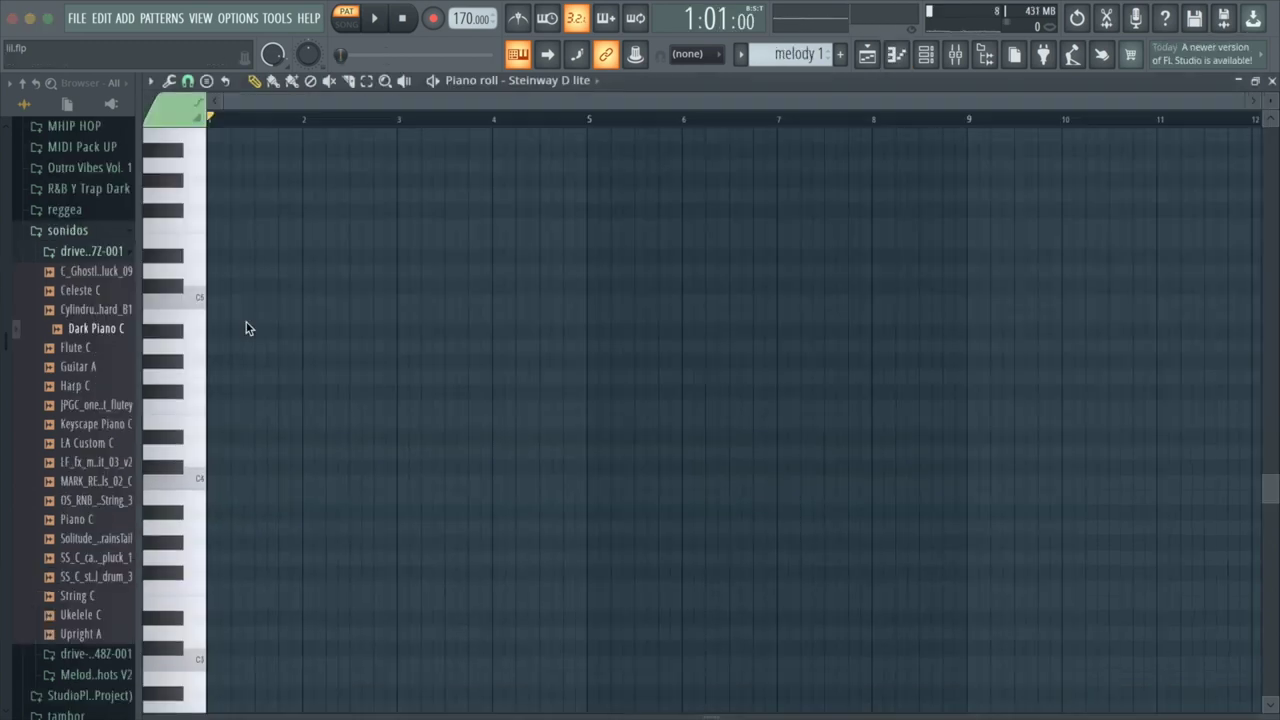
click(226, 377)
drag(230, 378, 168, 378)
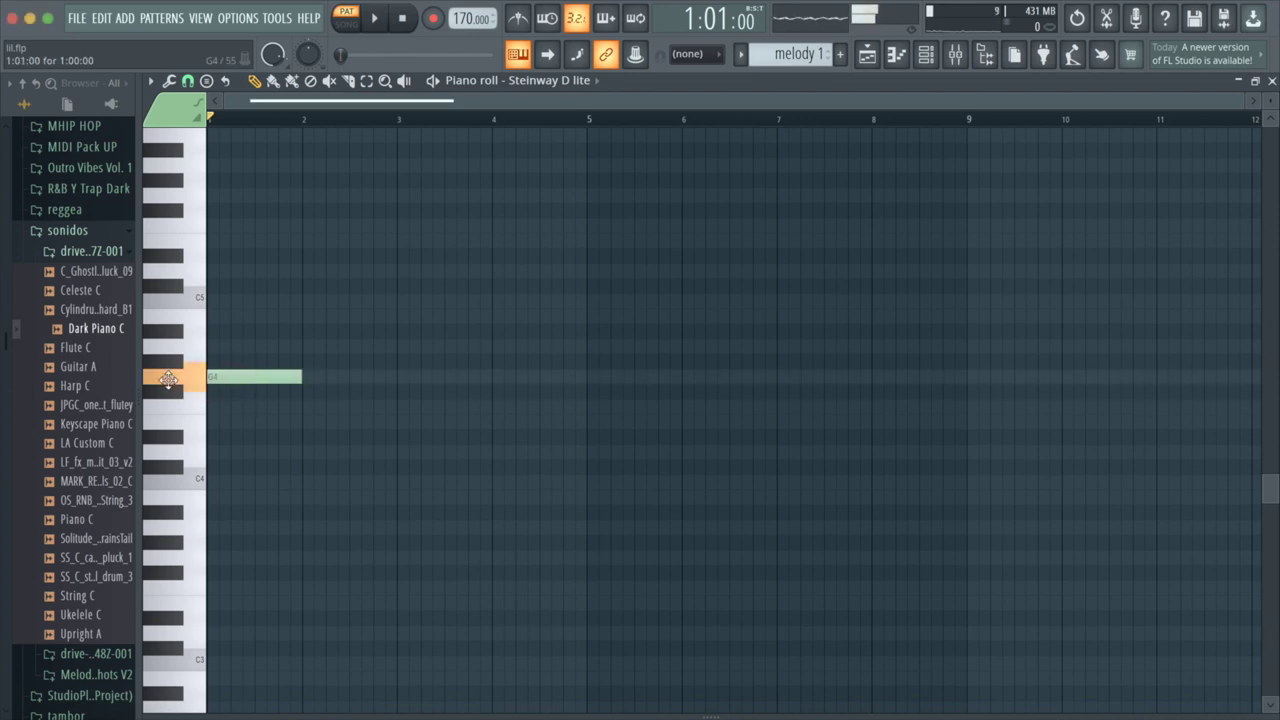
click(401, 408)
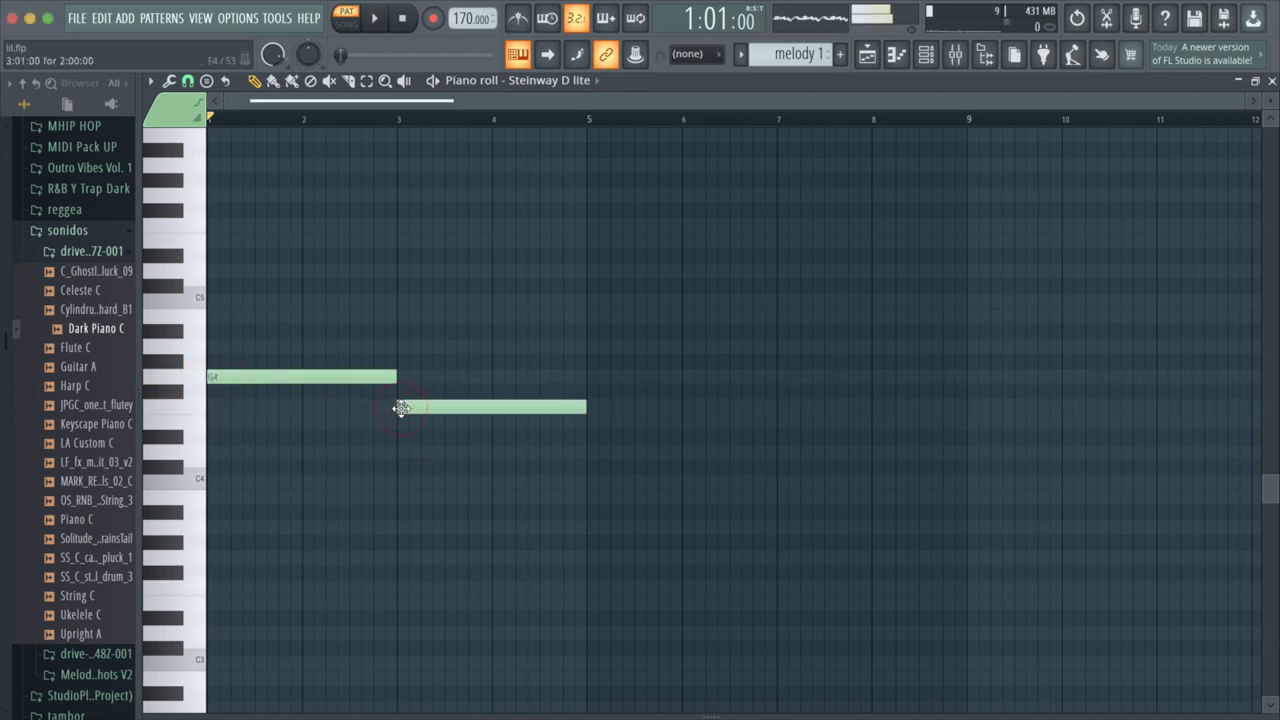
click(592, 439)
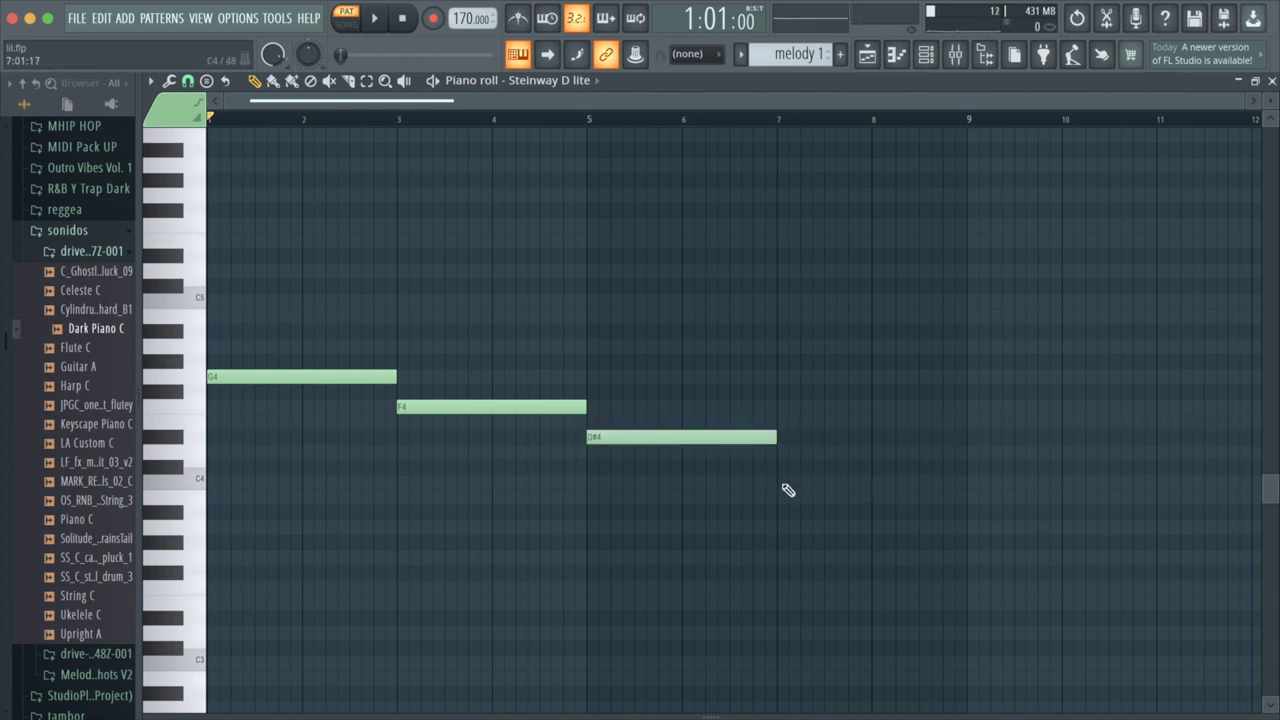
click(786, 484)
click(380, 18)
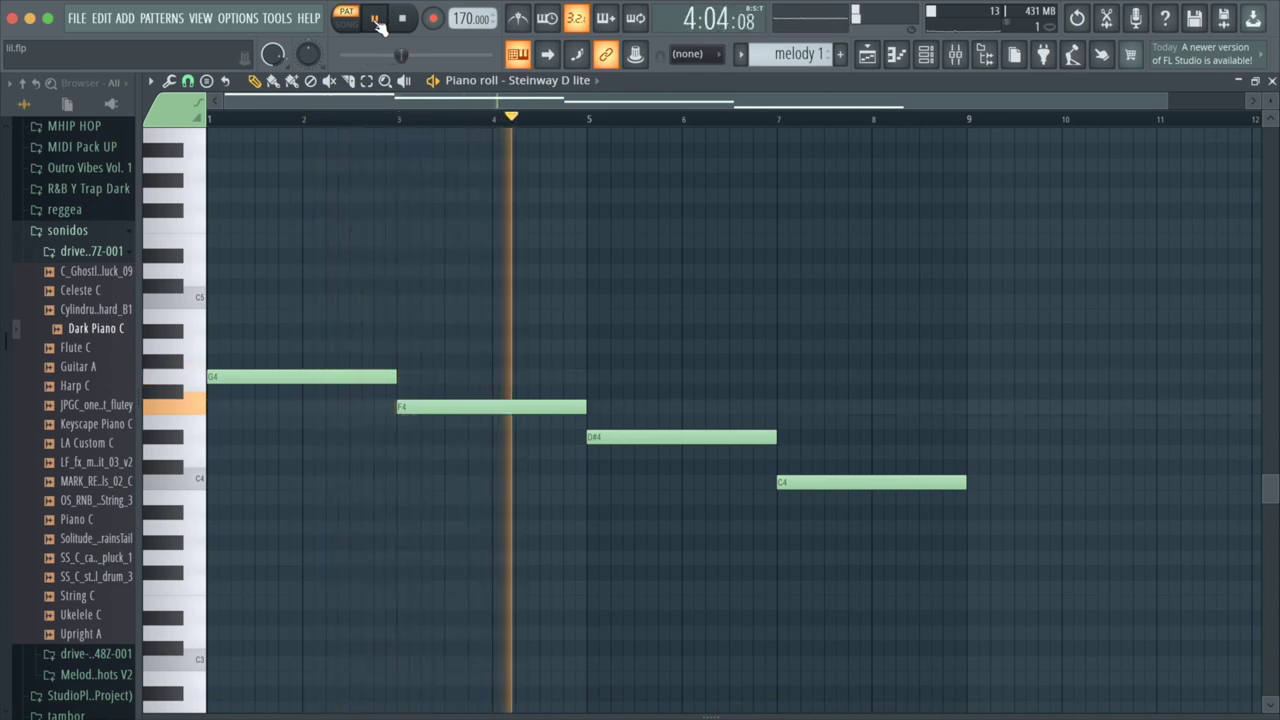
click(378, 20)
Step: Add an upper line of two-bar notes G5, F5, D#5 and C#5 directly above the four bass notes
scroll(265, 358, up, 4)
click(212, 347)
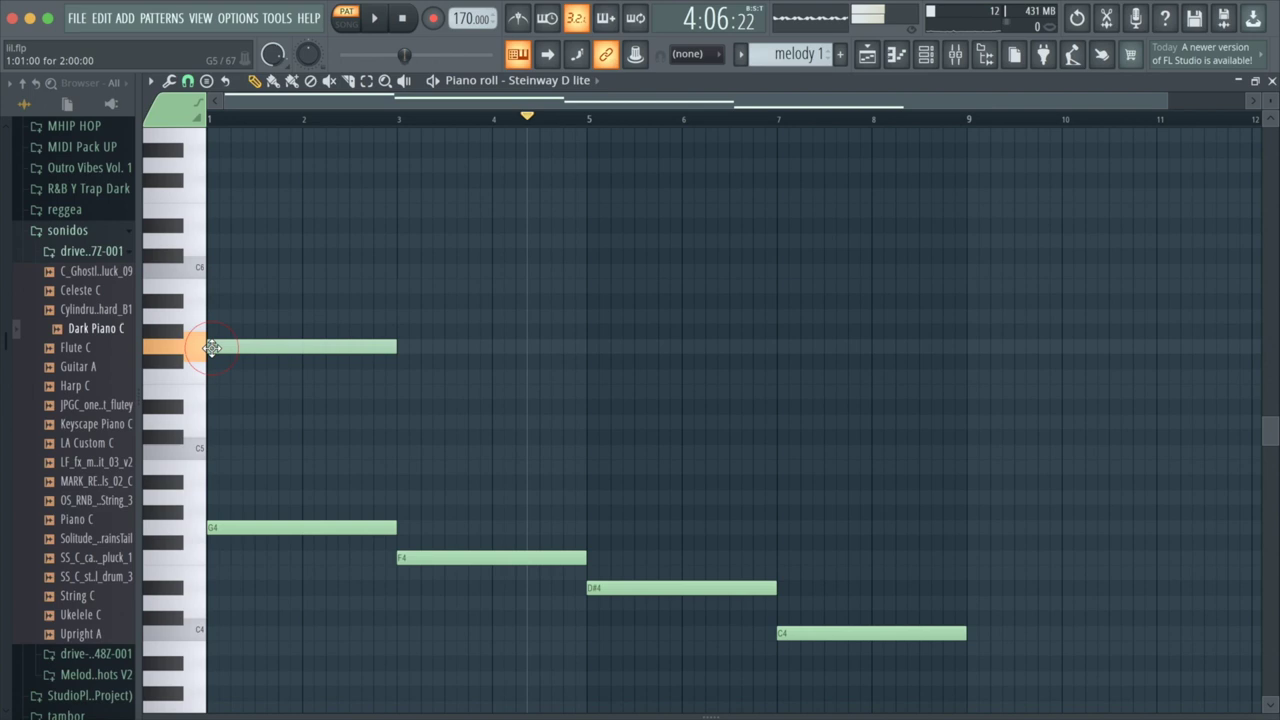
click(403, 377)
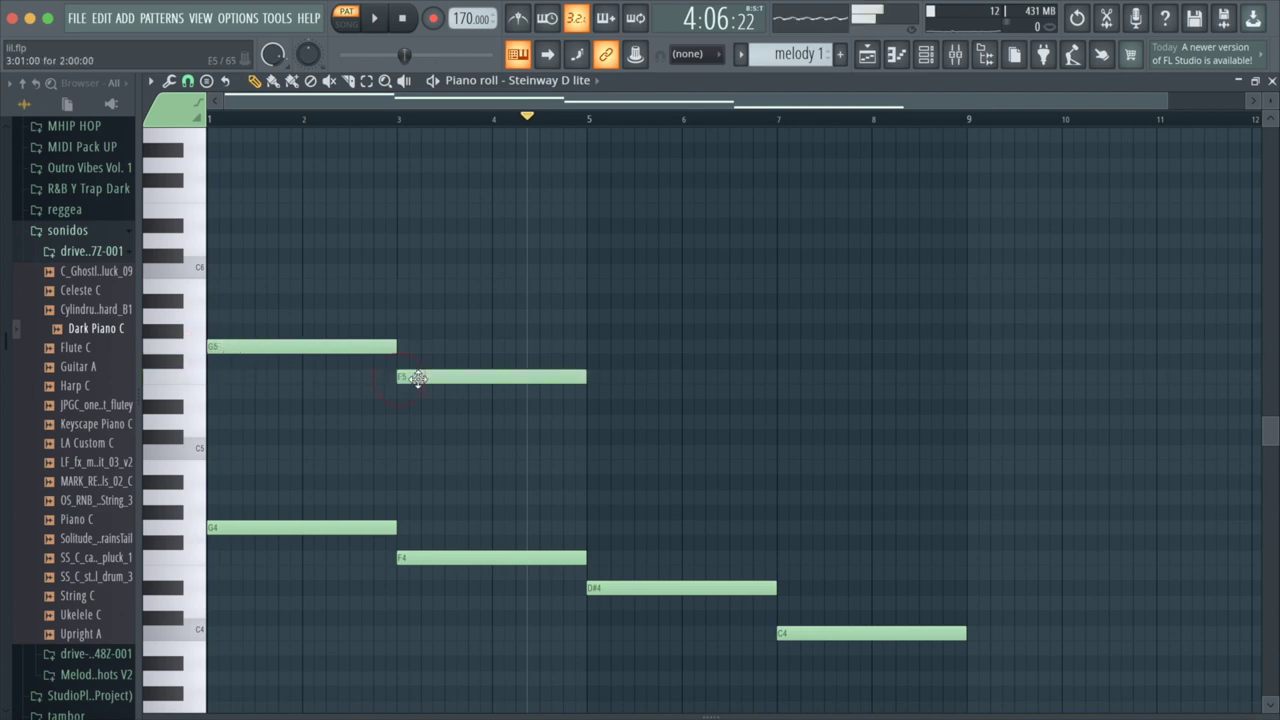
click(590, 408)
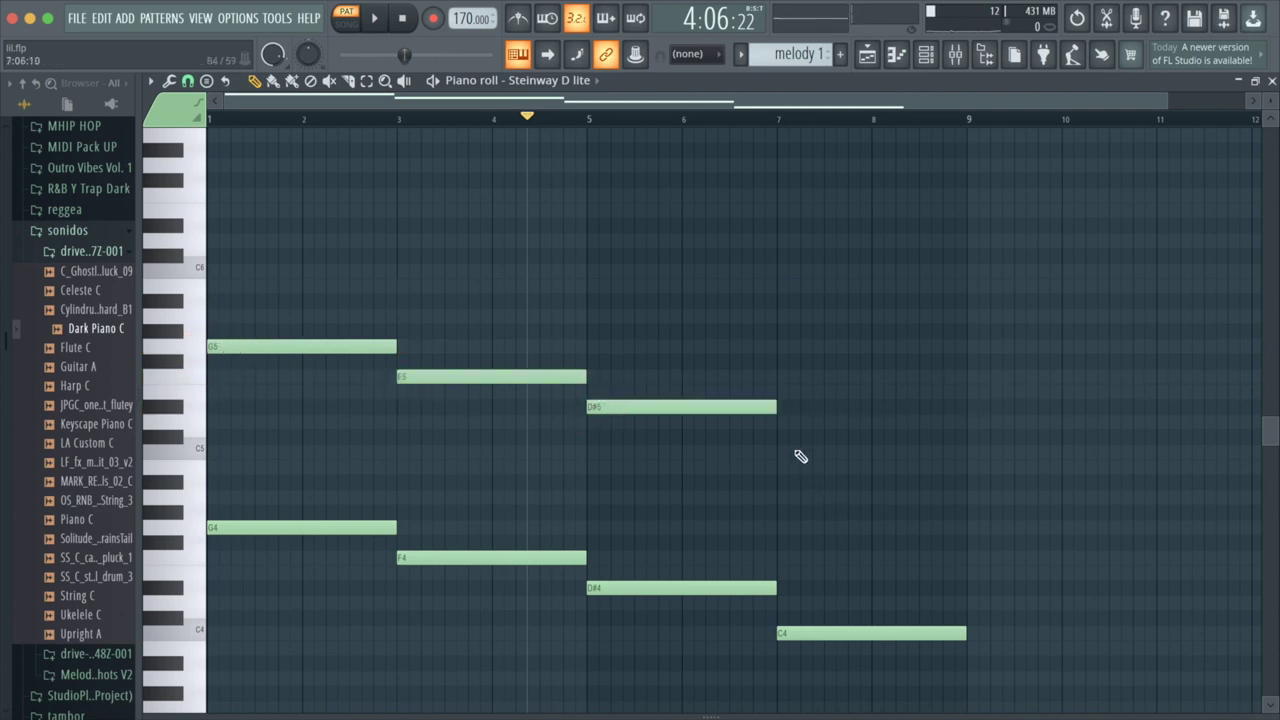
click(781, 438)
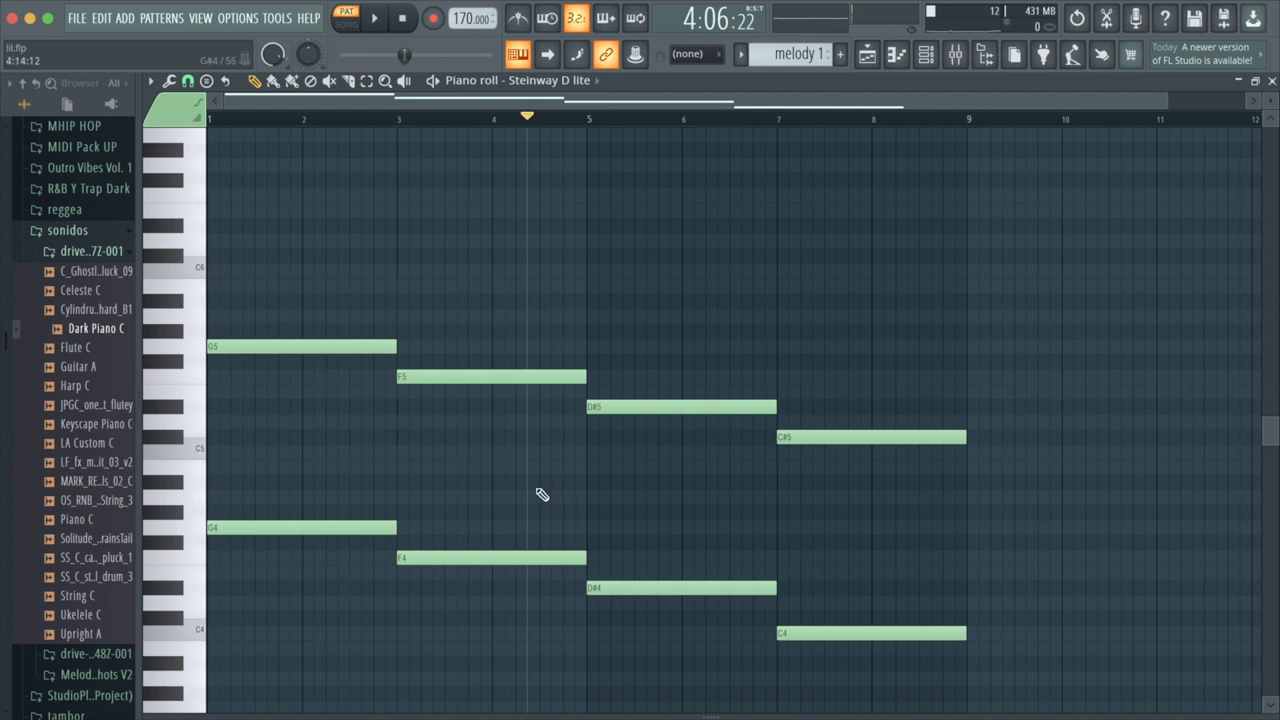
Step: Stack A#5, C#6, F6 and A6 above the first G5 note with staggered starts, all ending at bar 3
click(258, 301)
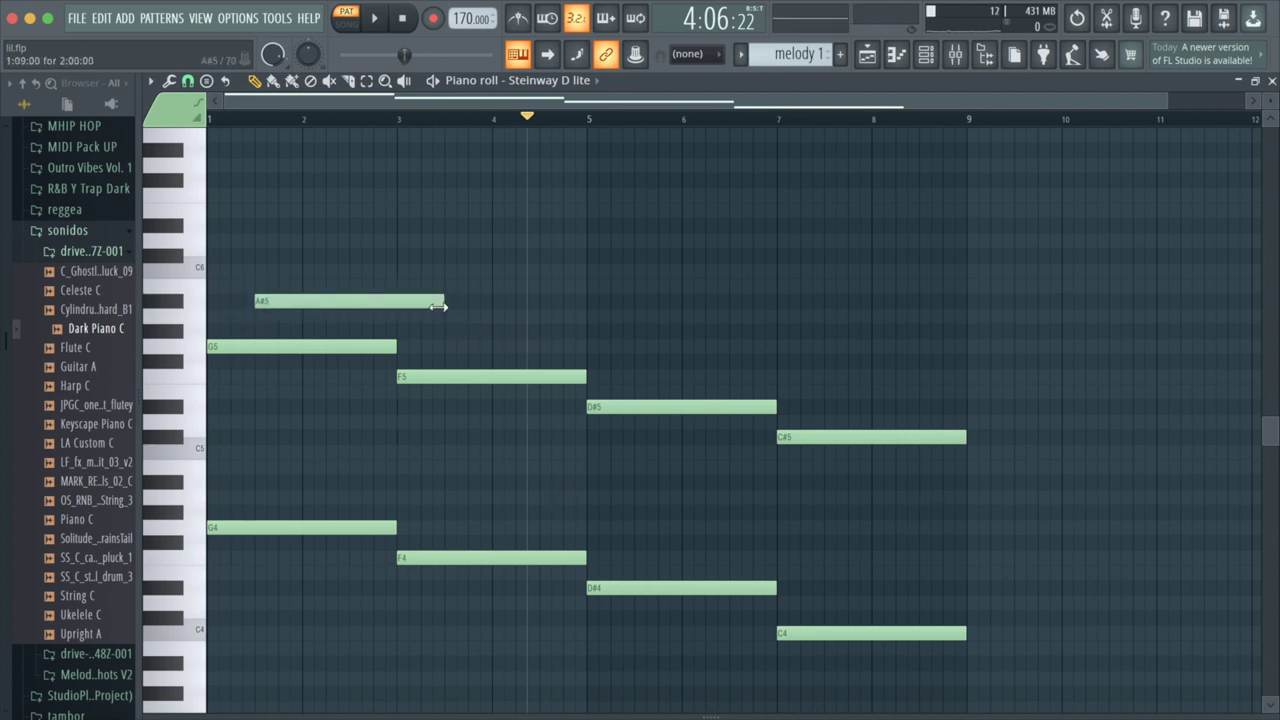
click(216, 272)
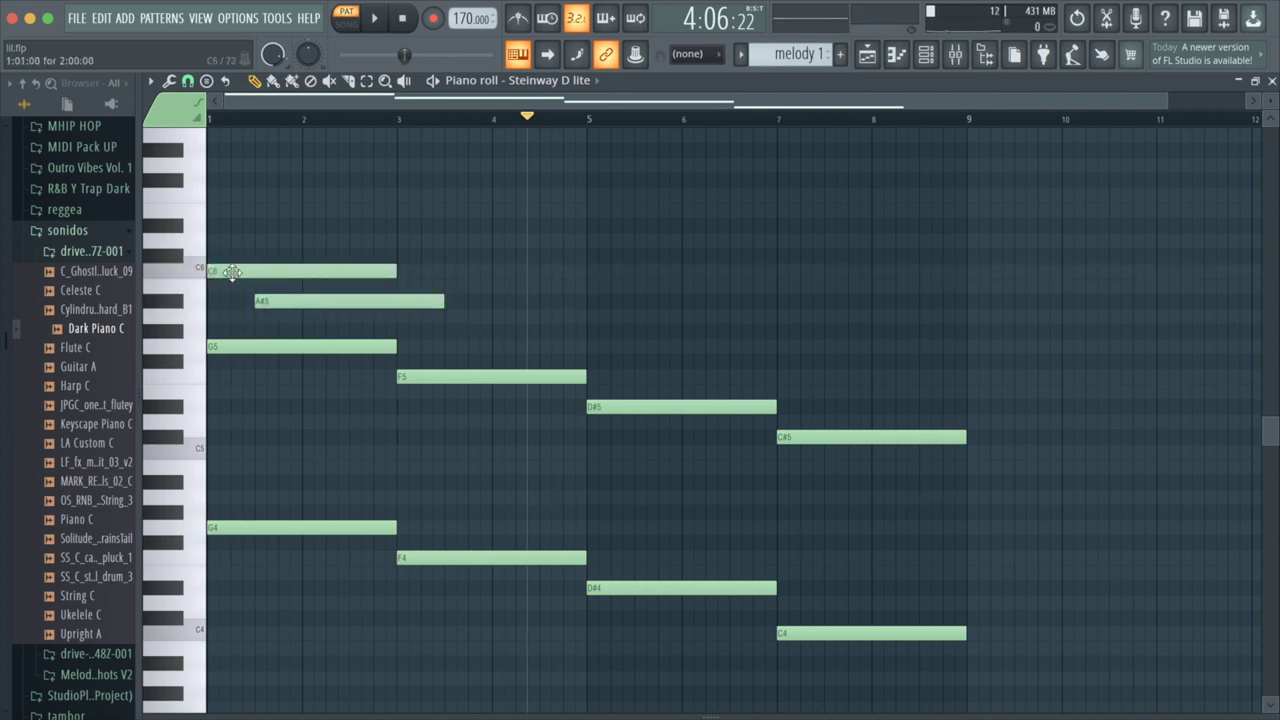
drag(232, 272, 232, 244)
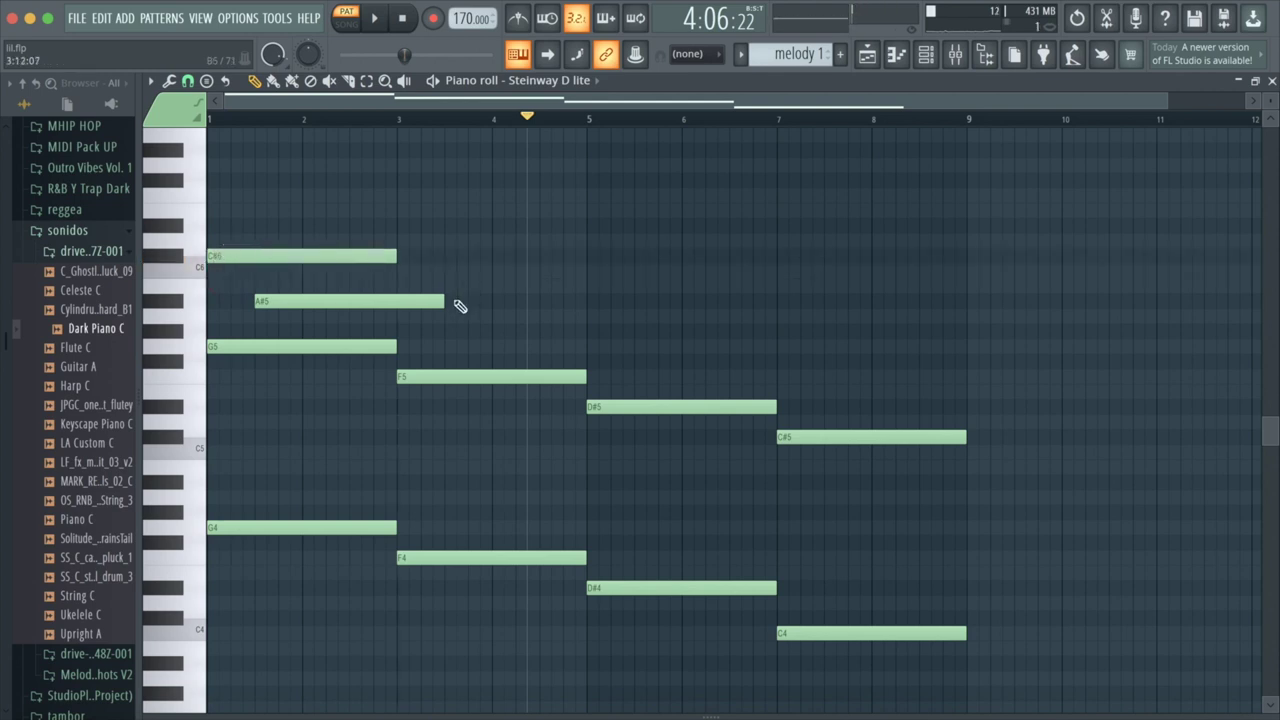
drag(454, 302, 398, 302)
scroll(263, 243, up, 1)
click(260, 235)
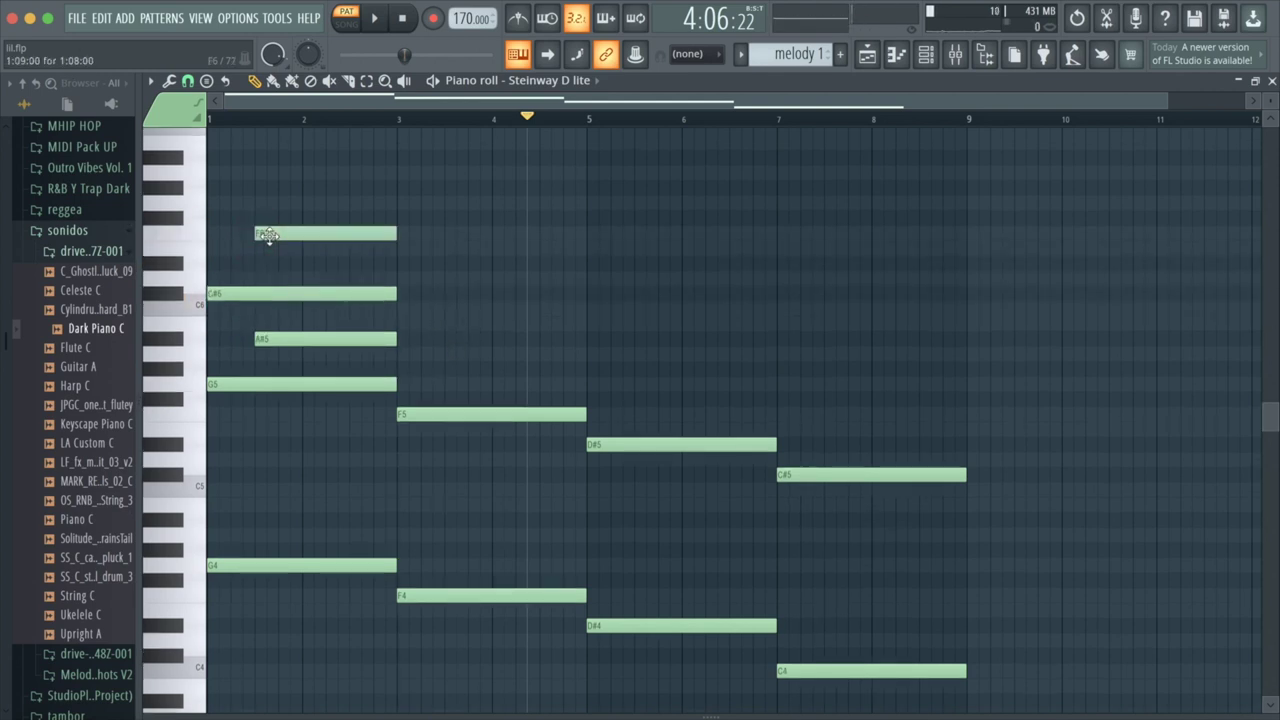
click(314, 176)
Step: Move the first A#5 note to start at 1:05 and add A#6 from 2:05 to the start of bar 3
scroll(424, 257, up, 3)
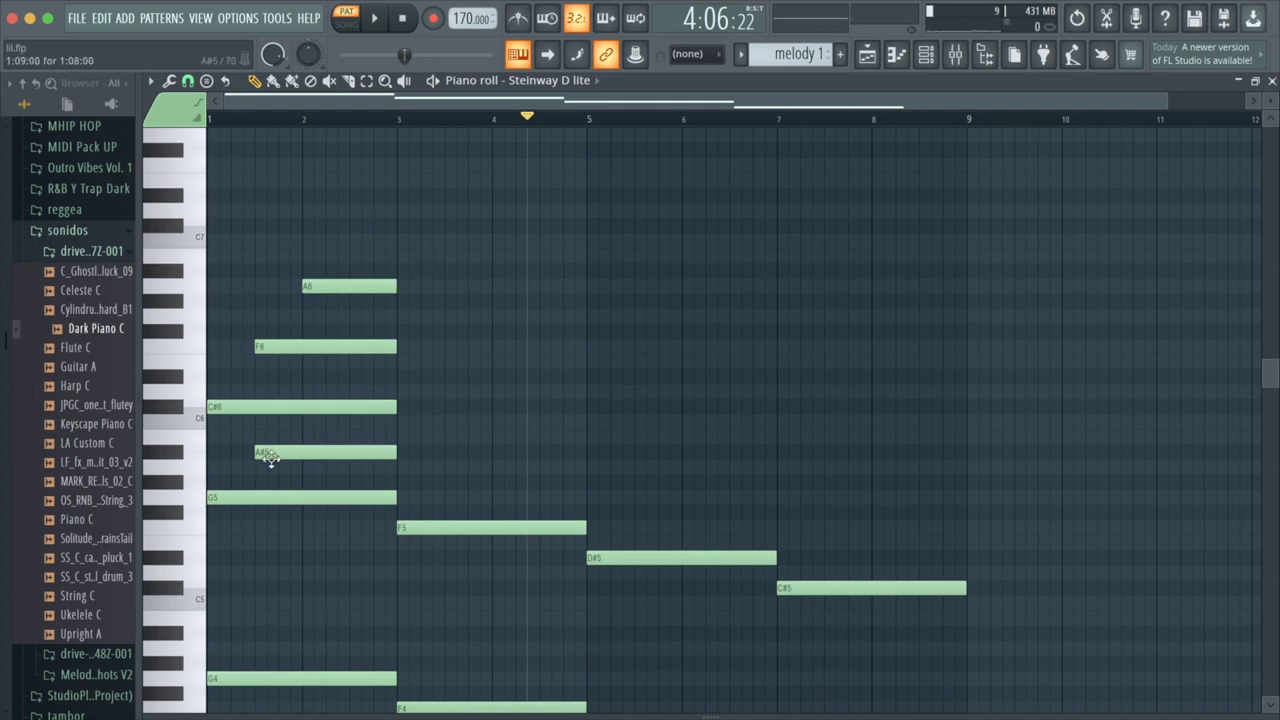
scroll(263, 452, up, 2)
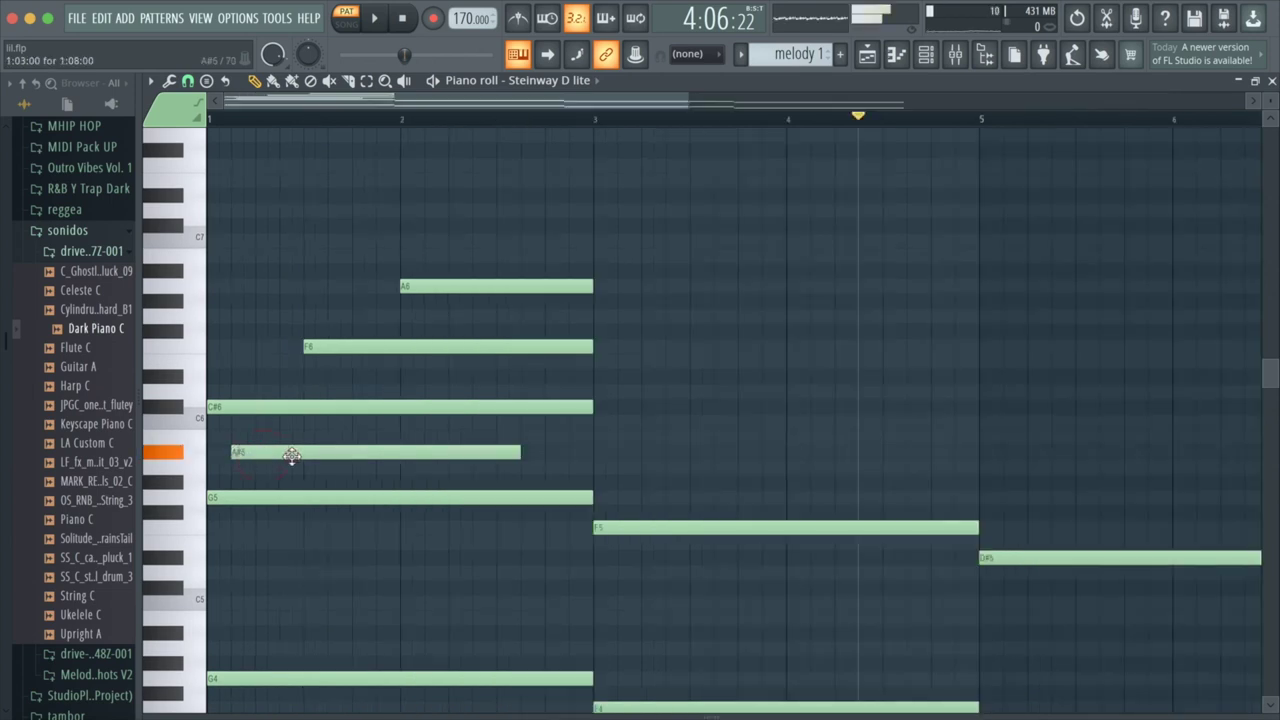
click(465, 271)
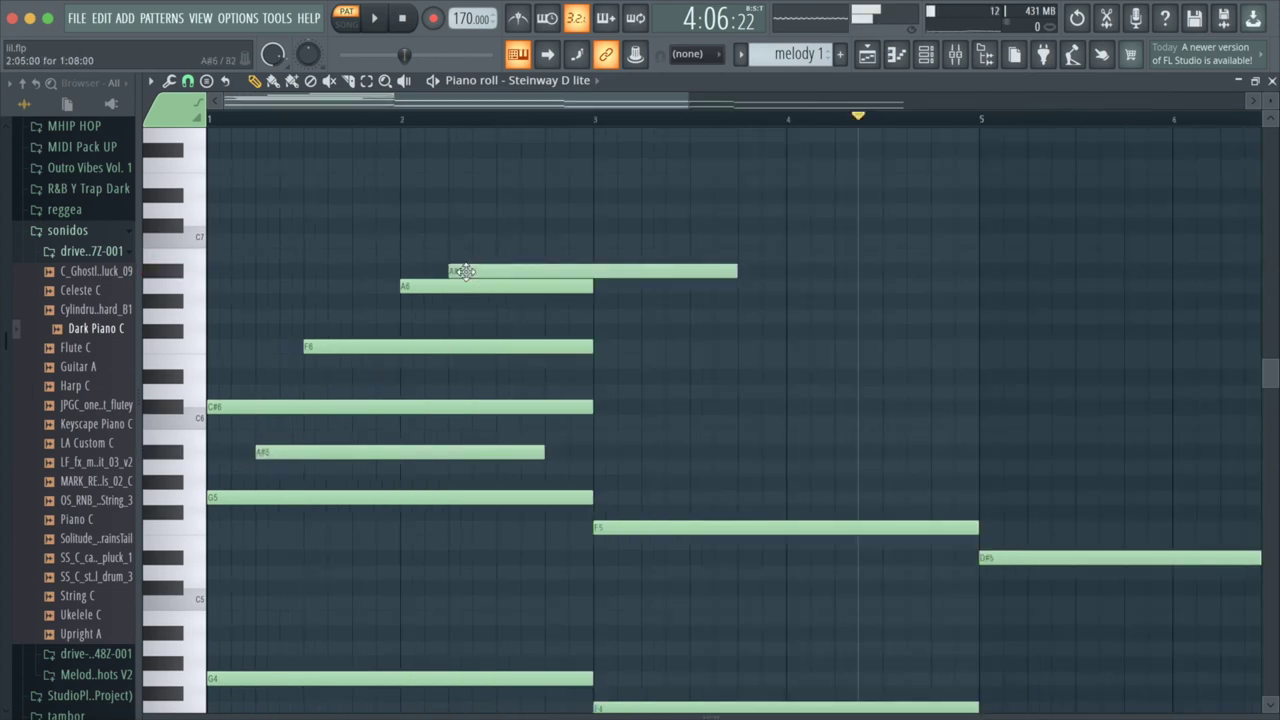
drag(727, 266, 594, 266)
Step: Play back the first chord, raise its C#6 to D6, and move F6, A6 and A#6 to start at 1:05, 1:09 and 1:13
key(space)
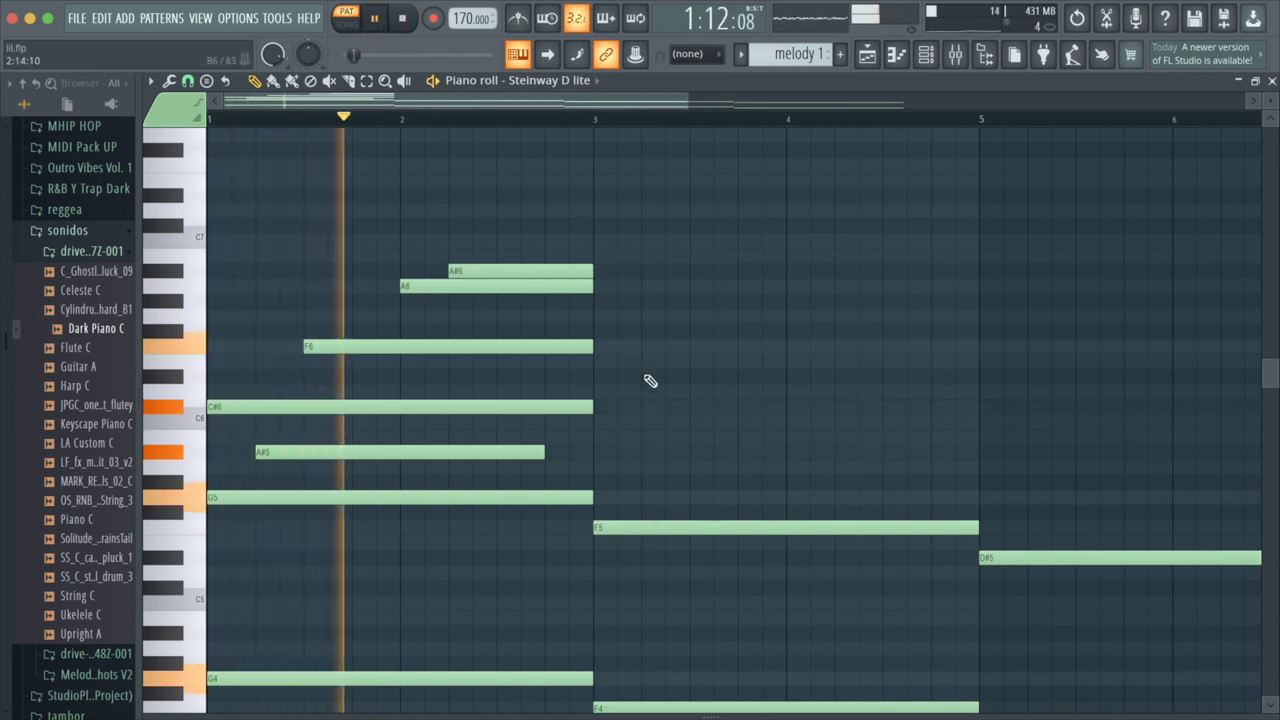
scroll(650, 381, down, 5)
click(378, 19)
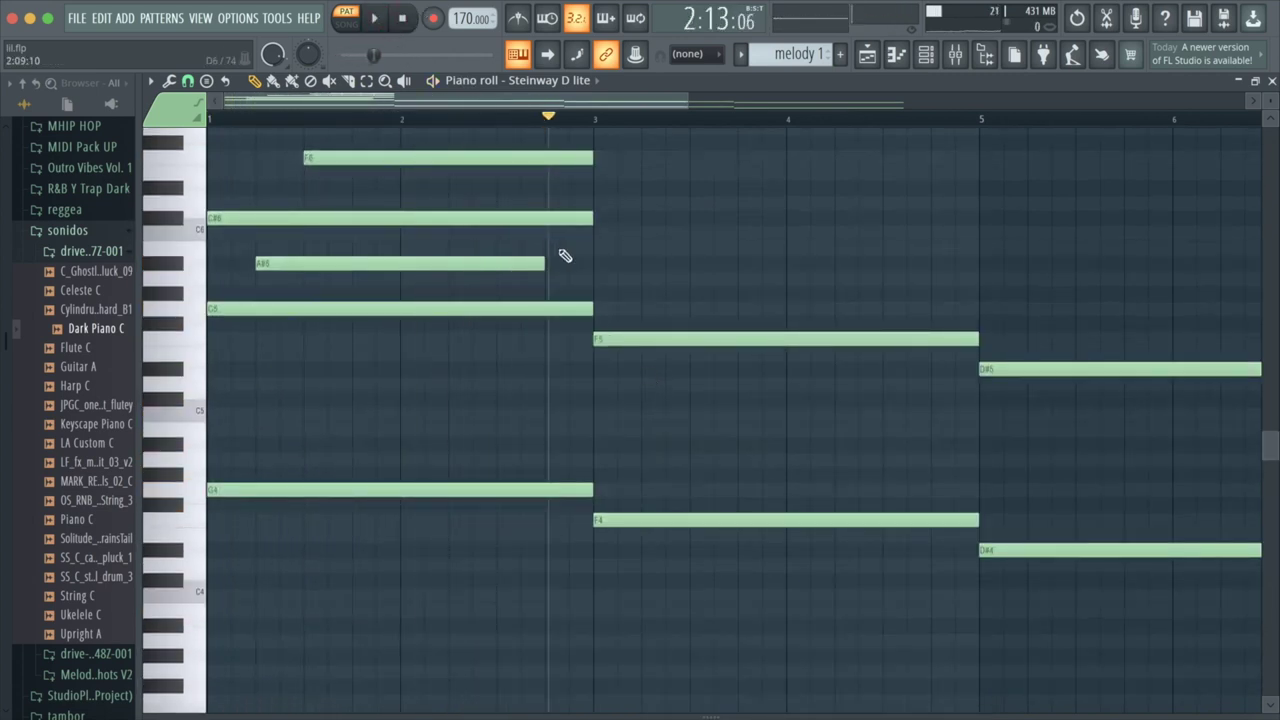
scroll(565, 256, up, 3)
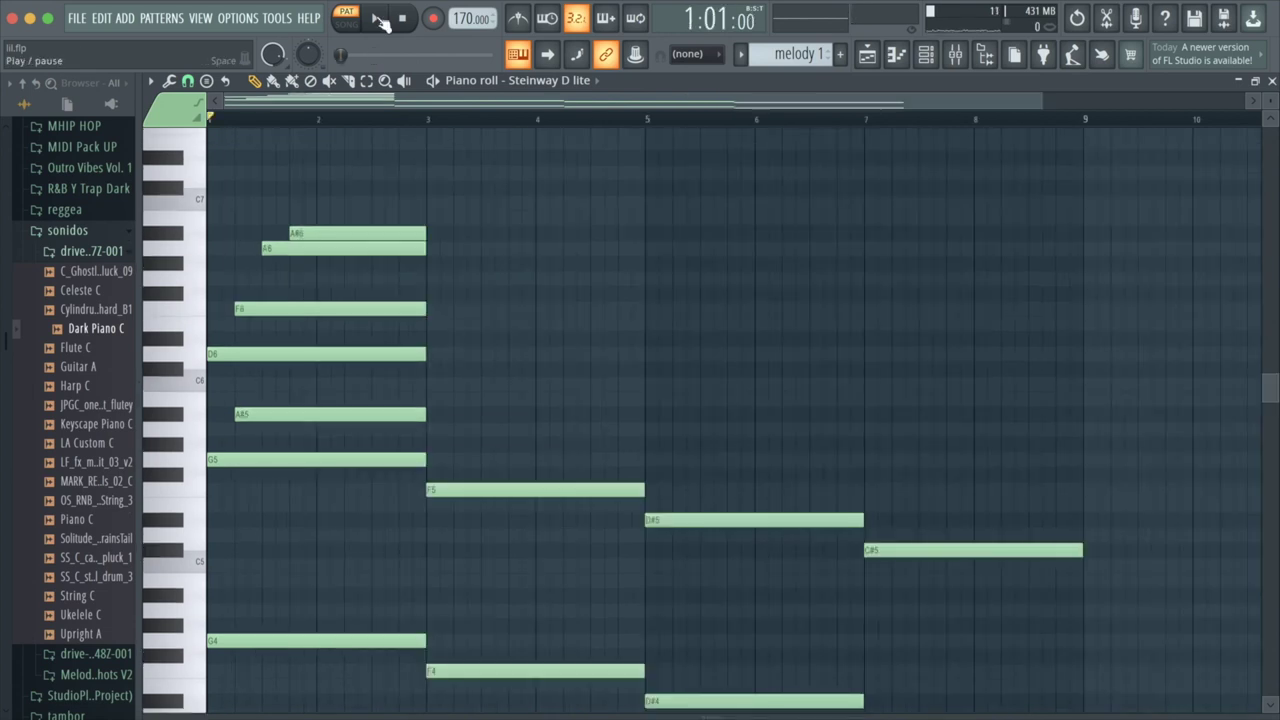
click(378, 19)
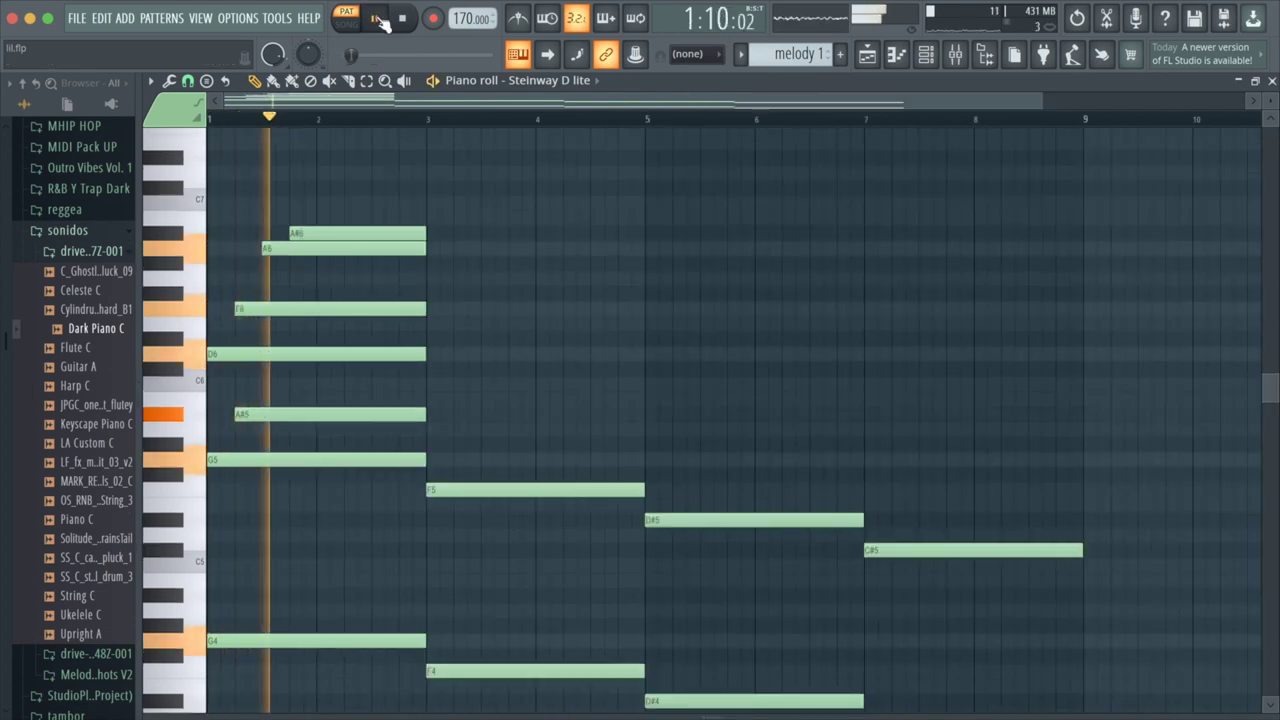
key(space)
Step: Shorten the A#6 note, add a short descending run D#7, D7, C7, A#6 ending at bar 3, and play it back
drag(425, 233, 410, 202)
click(379, 202)
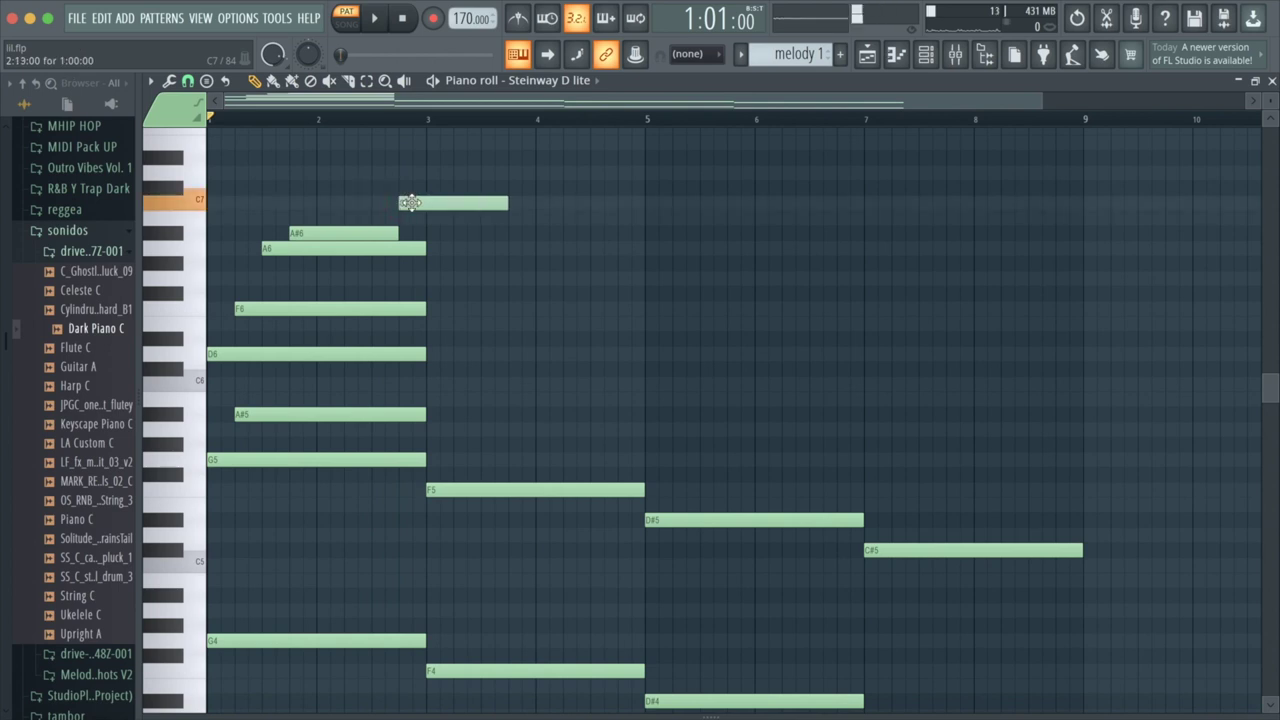
click(379, 18)
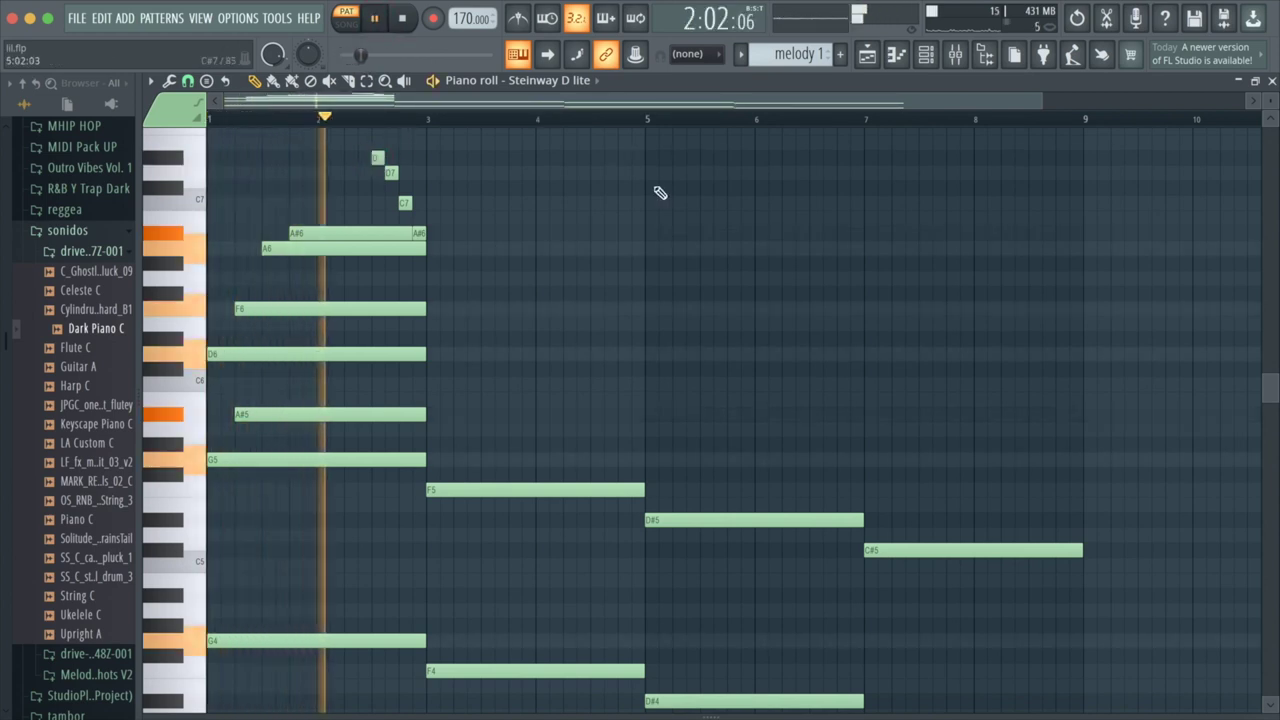
click(381, 24)
Step: Add C6 from bar 3 plus G#5 and F6 from 3:05 above the F5 note
scroll(511, 212, down, 2)
scroll(418, 487, up, 3)
ctrl+scroll(418, 487, down, 1)
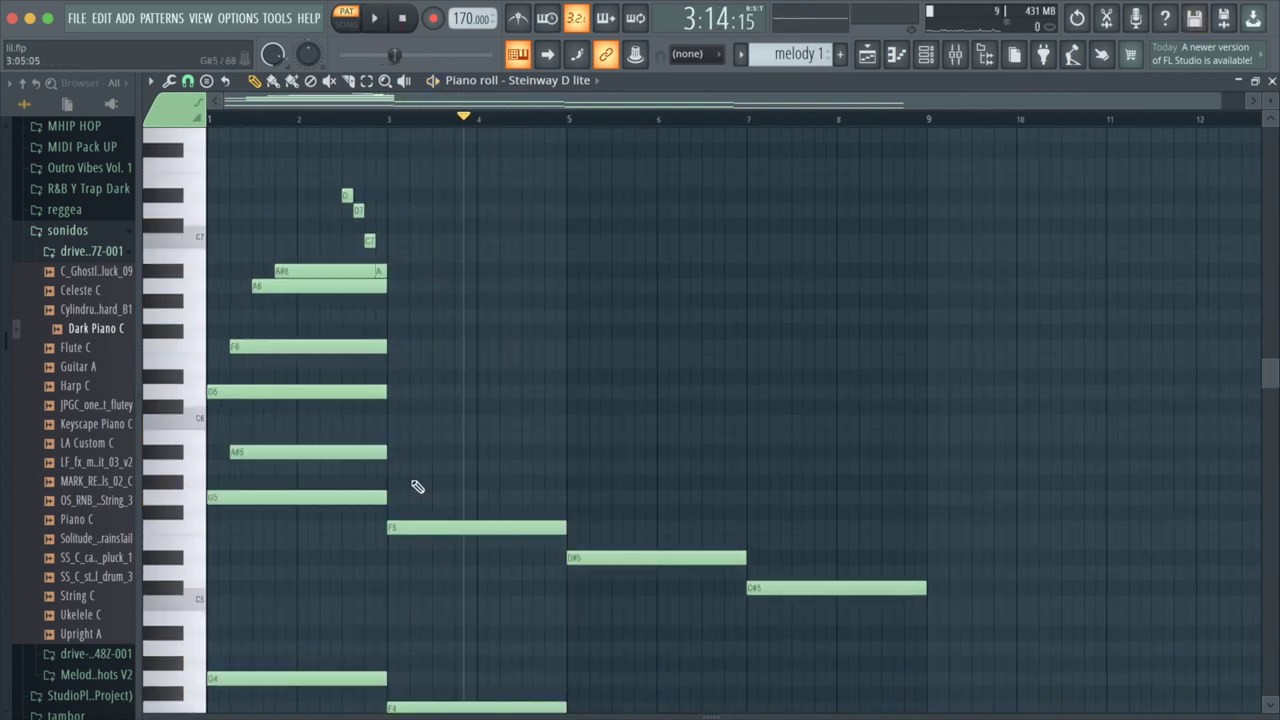
click(401, 422)
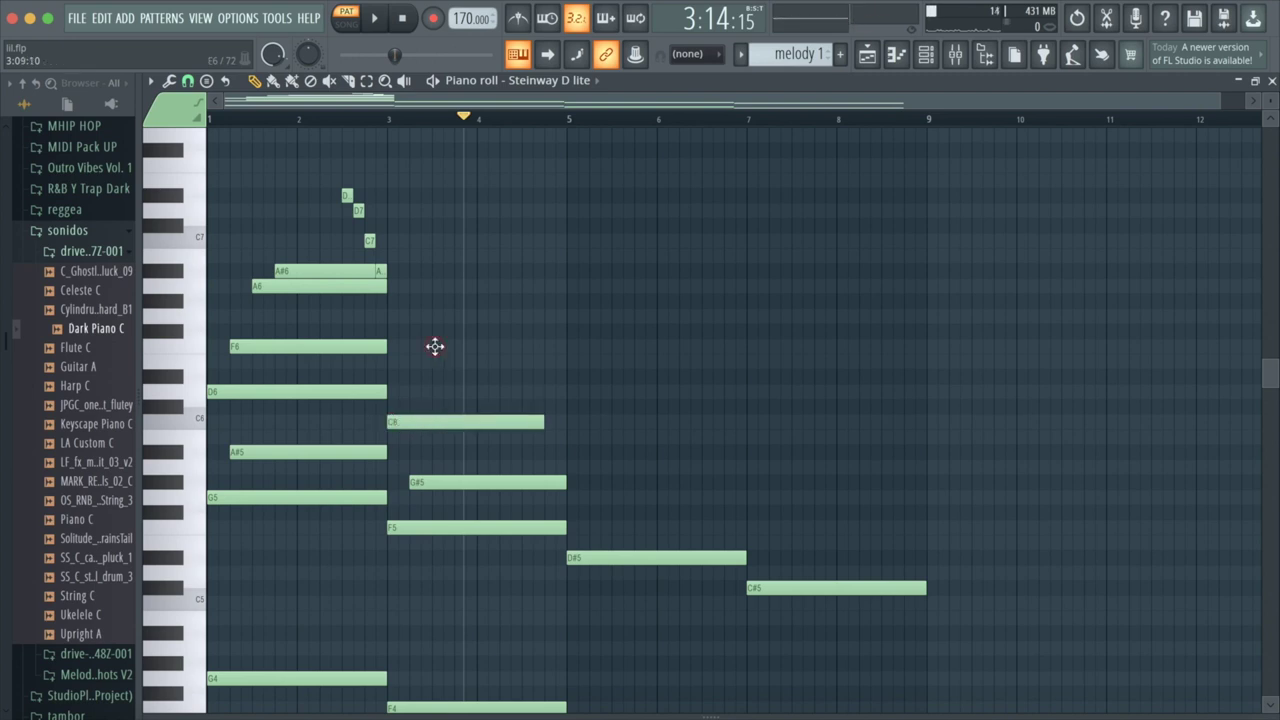
click(435, 346)
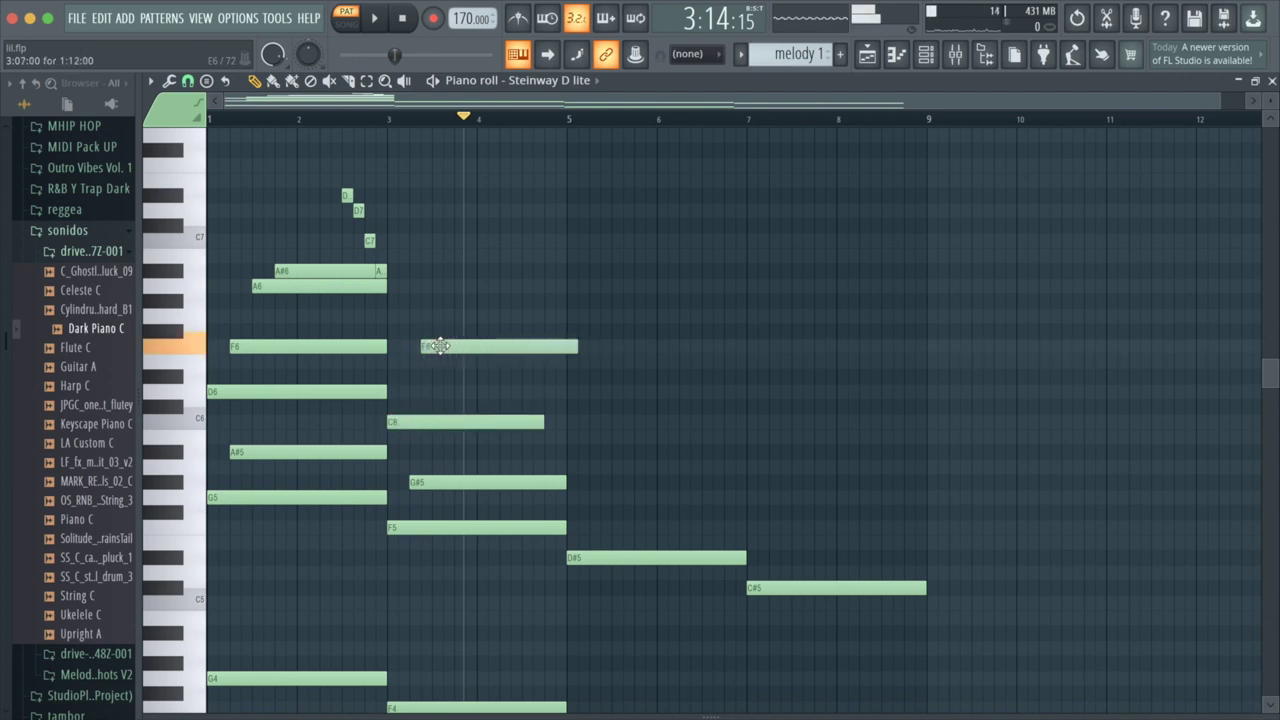
Step: Write a top line over the second chord: A6 at 3:09, A#6 at 3:13, and A6 from 4:09 to bar 5
click(478, 287)
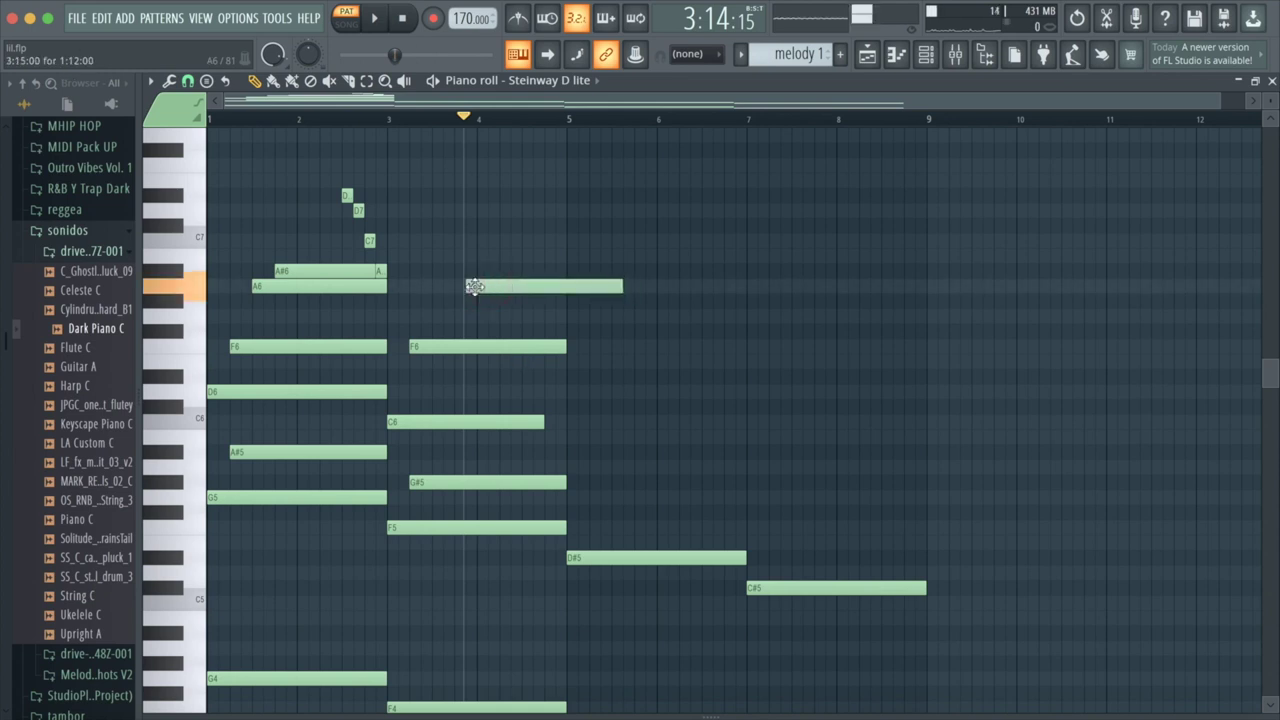
scroll(499, 287, up, 2)
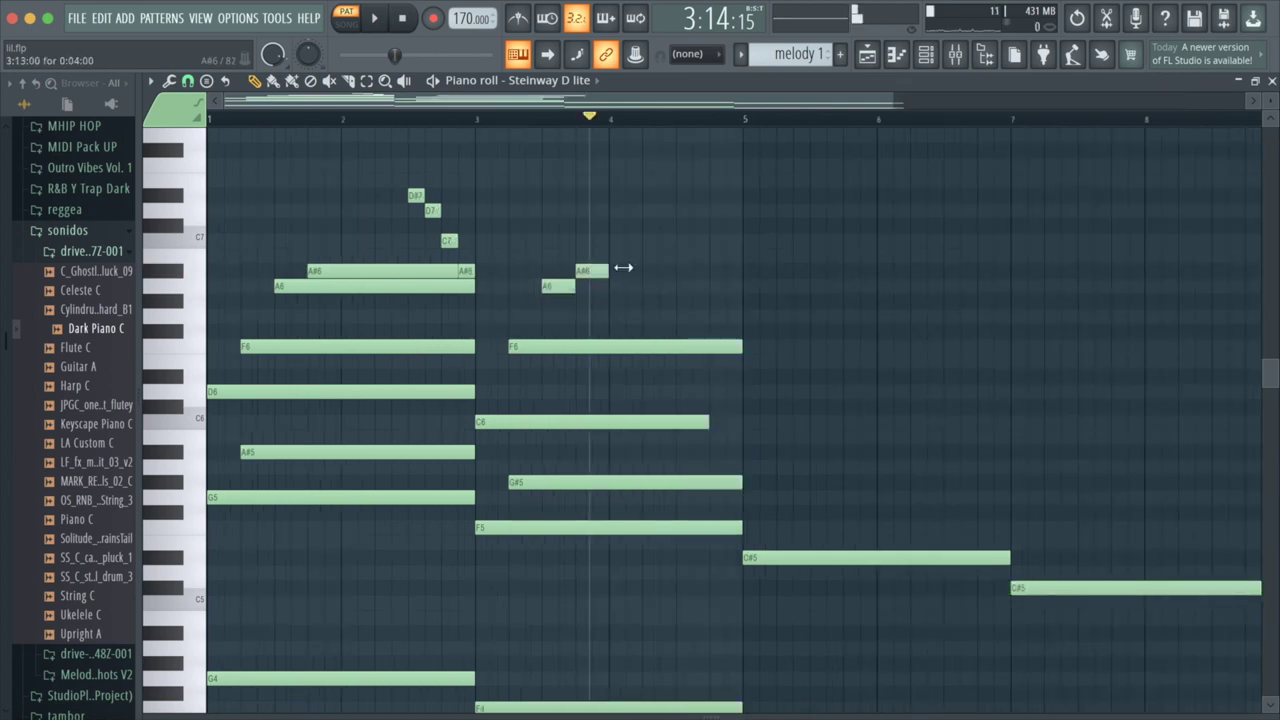
drag(608, 274, 676, 272)
click(680, 290)
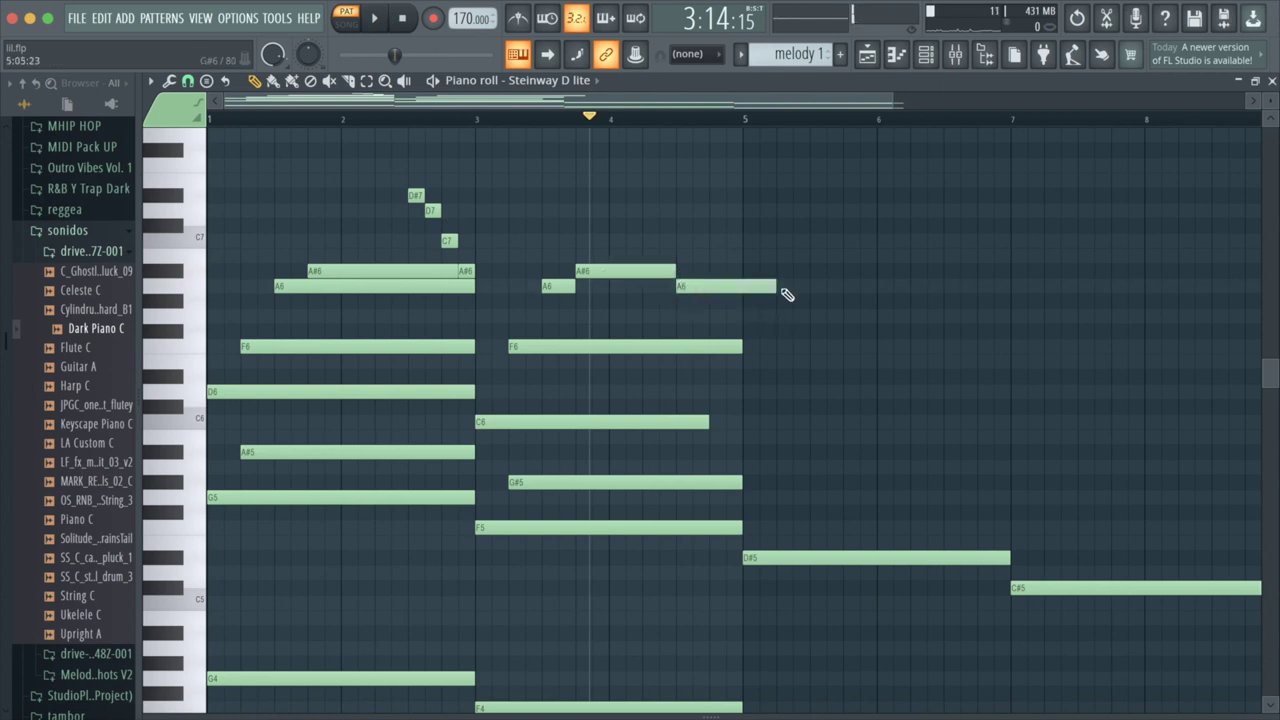
drag(770, 287, 742, 287)
Step: Change G#5 to A5 starting at 3:03, extend A5 and C6 to the start of bar 5, and play back the pattern
click(375, 18)
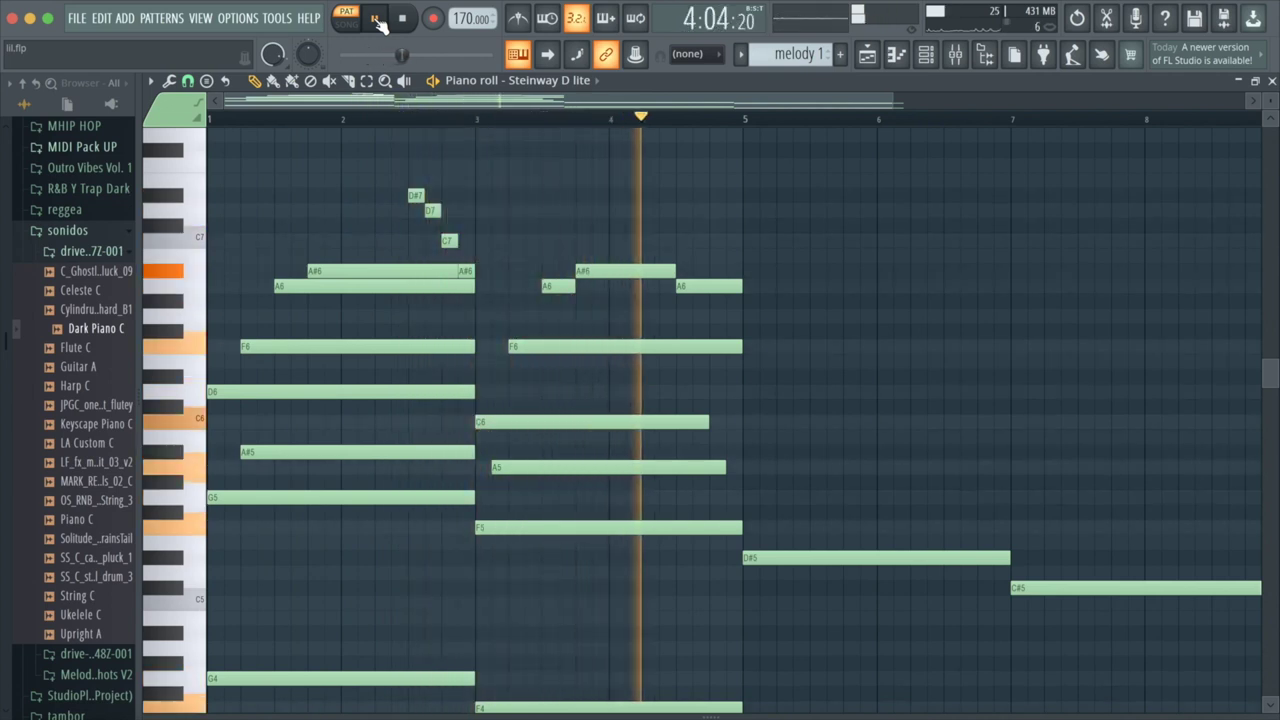
click(376, 19)
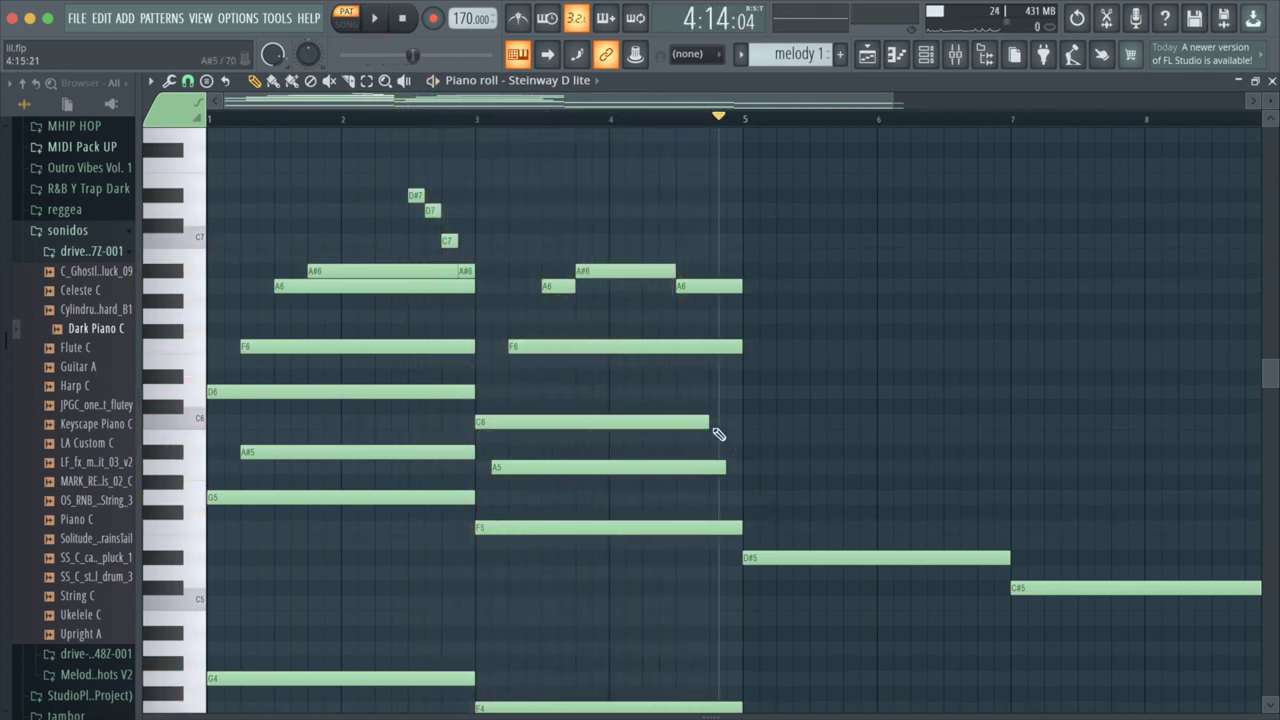
scroll(718, 434, down, 3)
Step: Add F#5 from 5:03, A#5 from bar 5 and D#6 from 5:05 above the D#5 note, all ending at bar 7
click(767, 400)
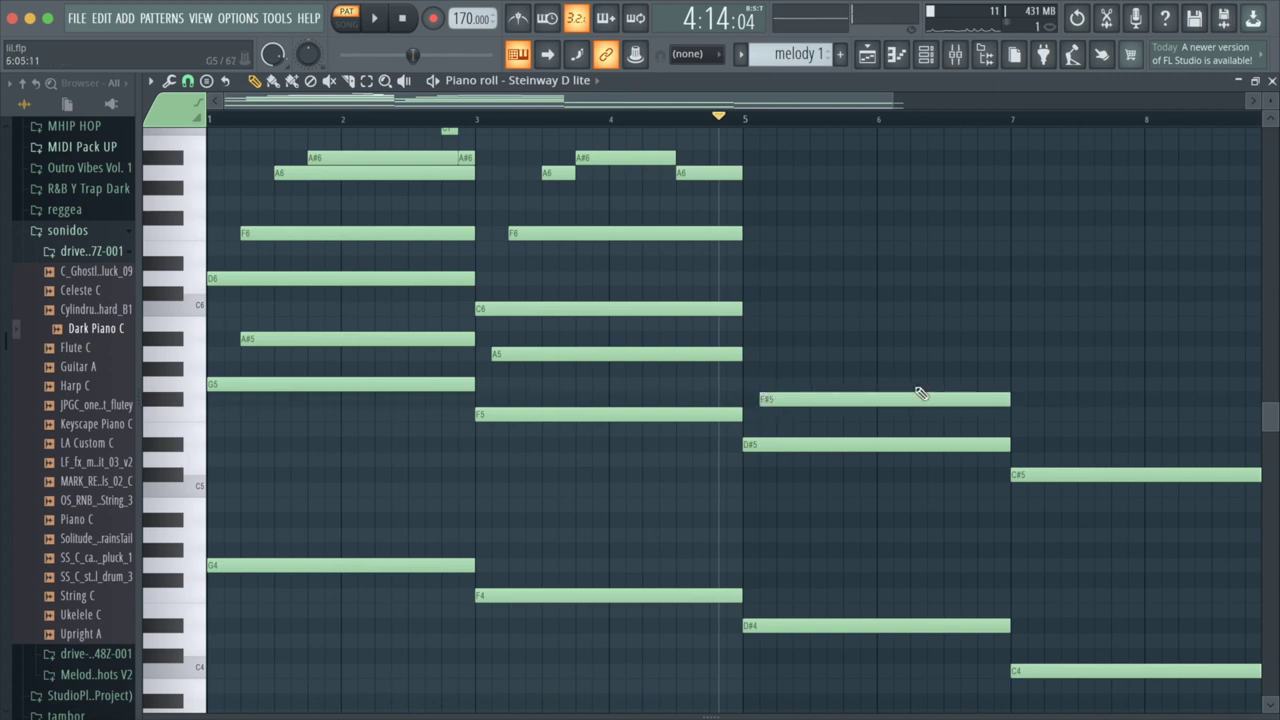
click(744, 338)
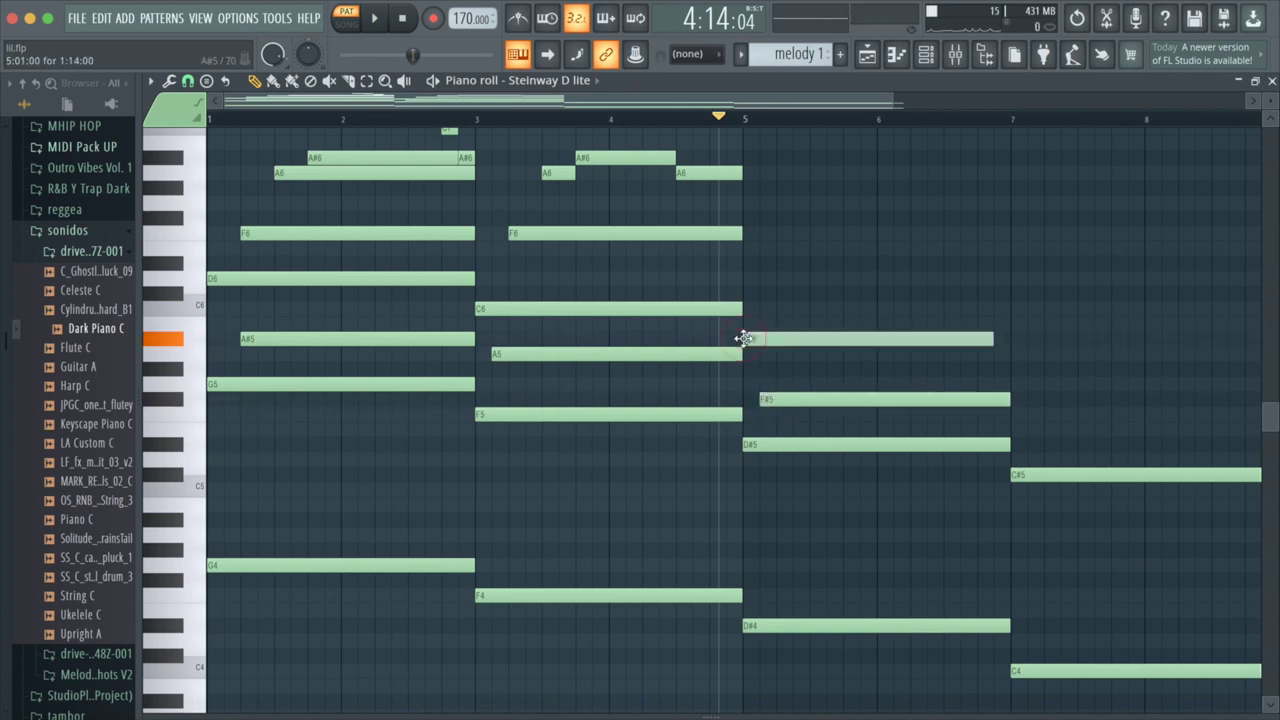
click(783, 264)
drag(1027, 261, 1011, 262)
scroll(886, 236, up, 1)
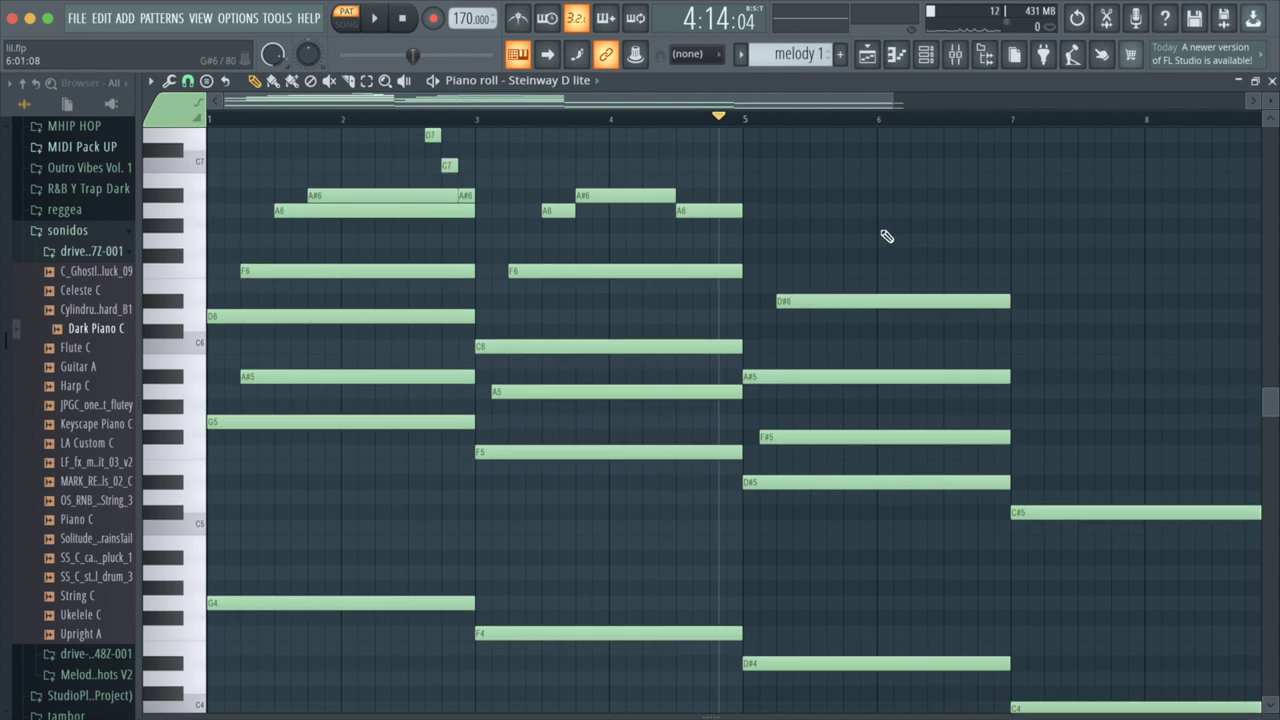
Step: Complete the third chord with G6 at 5:09, A#6 at 5:13 and C7 at 6:09, ending at bar 7, and raise F#5 to G5
click(880, 226)
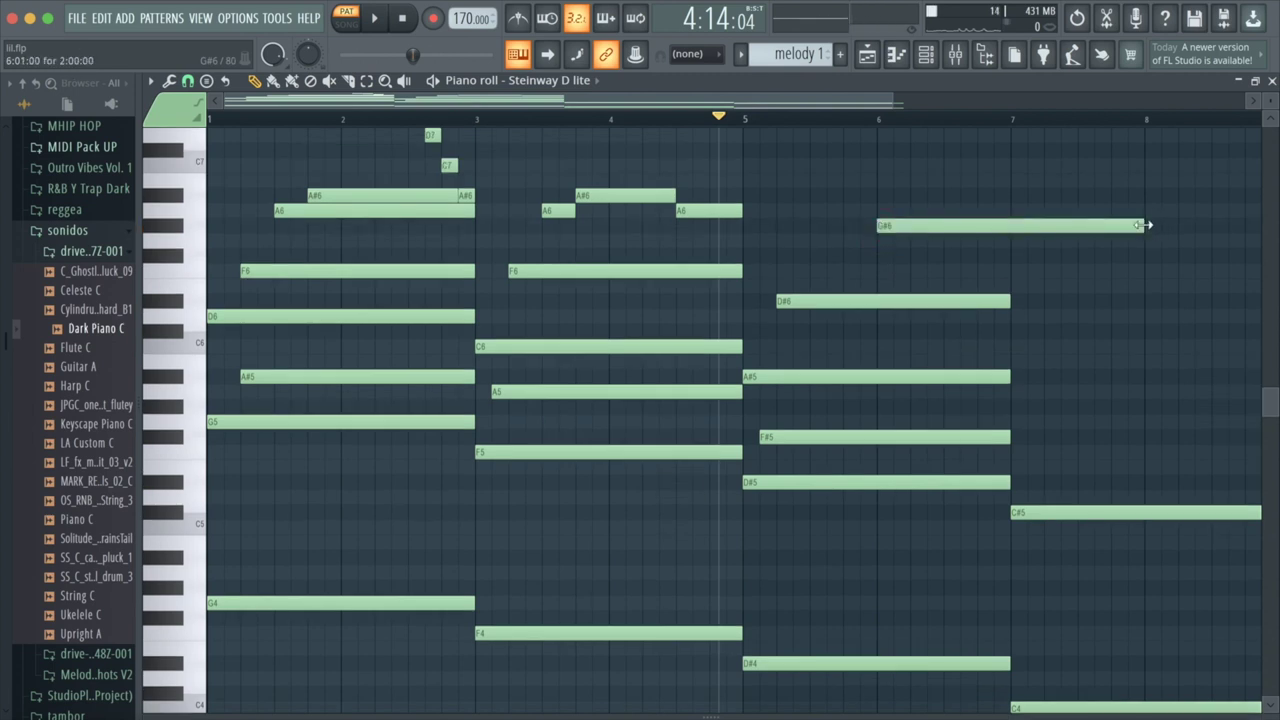
click(846, 185)
drag(1037, 177, 1011, 178)
scroll(1011, 178, up, 2)
click(945, 228)
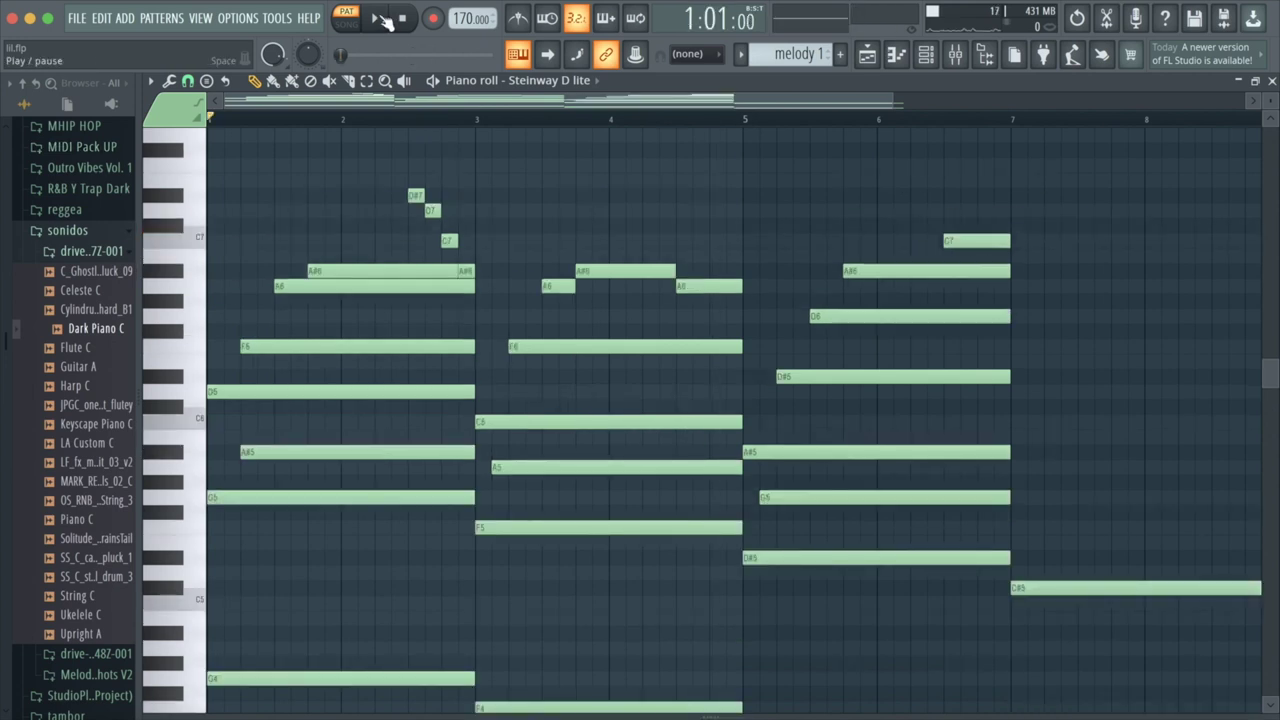
Step: Play back the pattern to hear the three finished chords and the bass notes
click(384, 21)
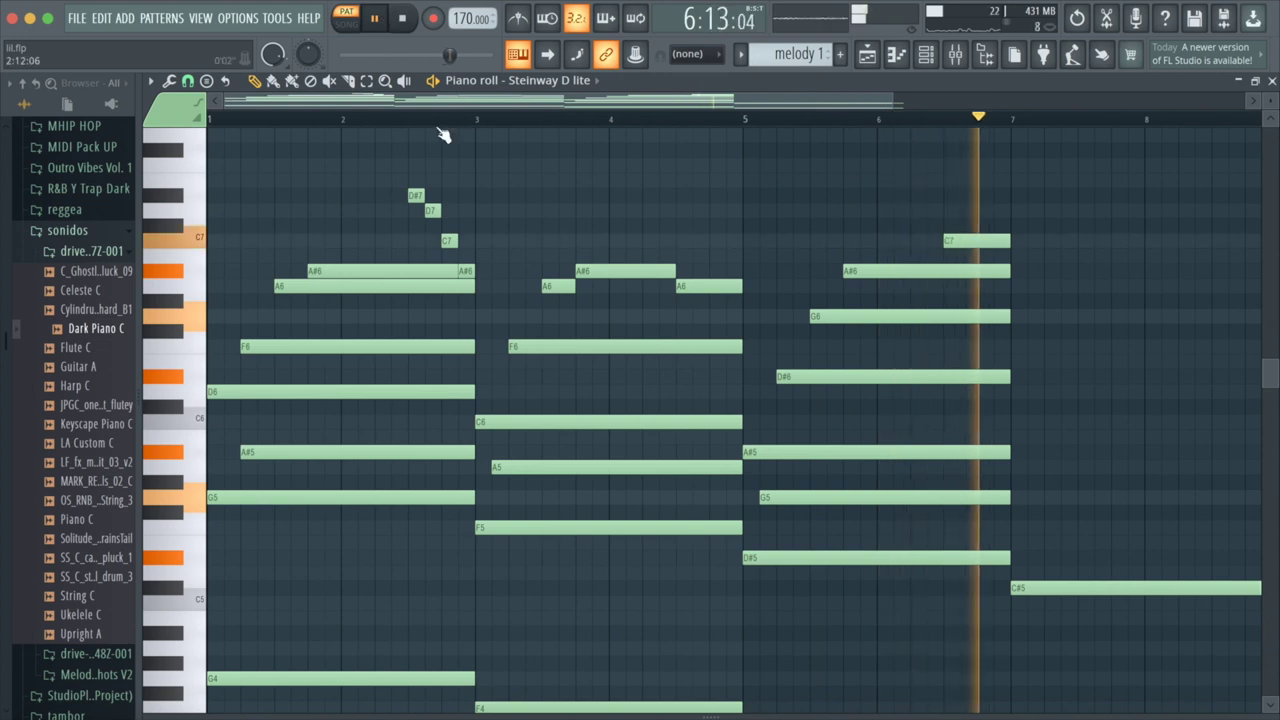
scroll(443, 129, down, 2)
key(space)
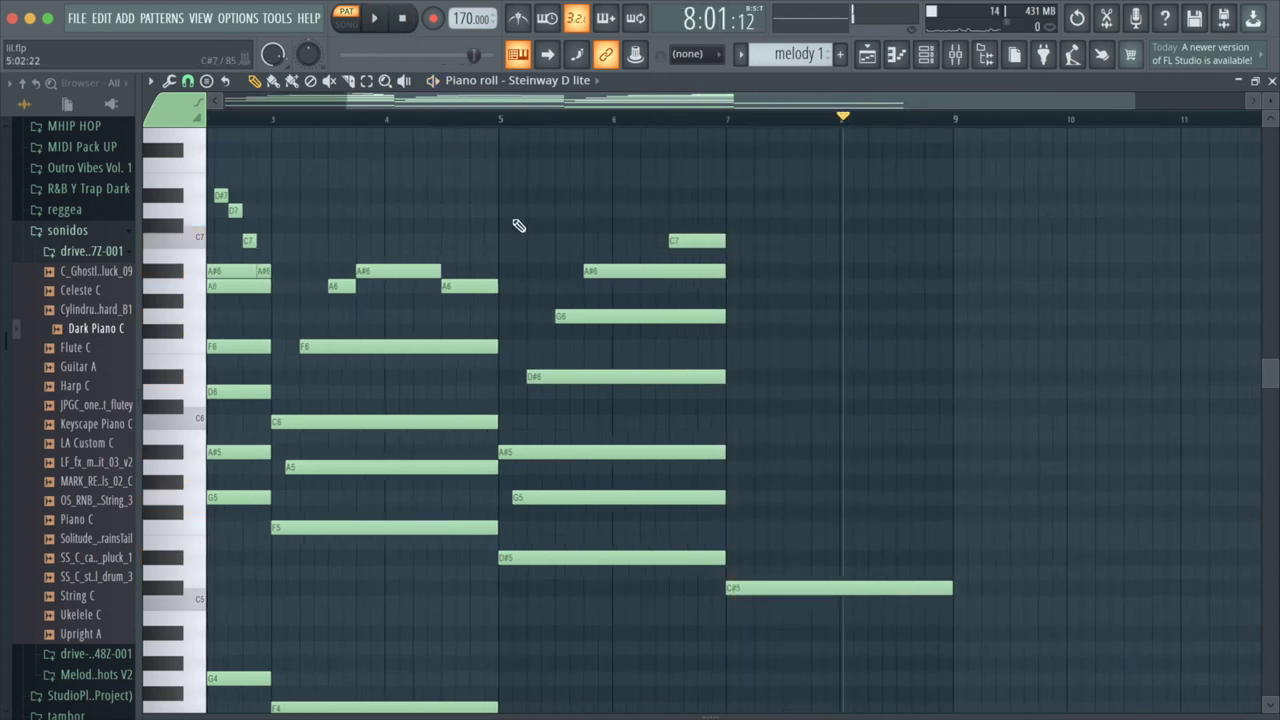
Step: Lower the C#5 at bar 7 to C5, and add D#5 from 7:03 and G5 from bar 7, both ending at bar 9
scroll(517, 223, down, 3)
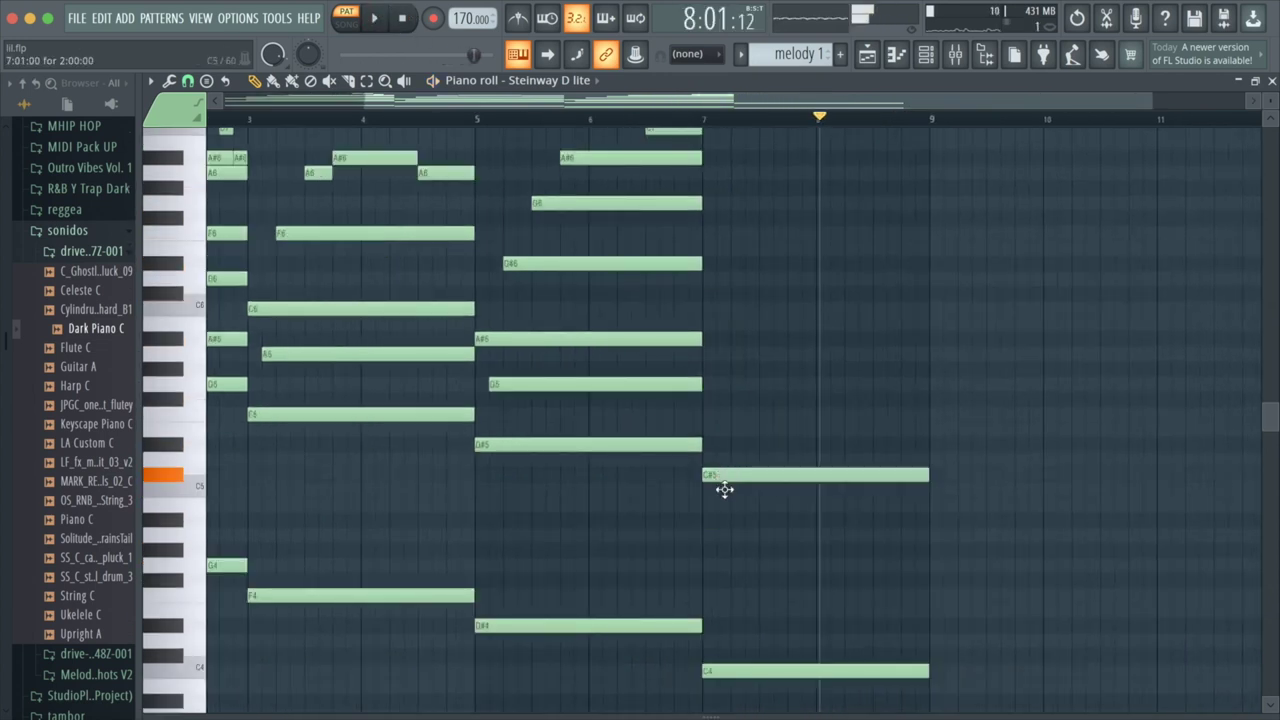
drag(725, 489, 725, 494)
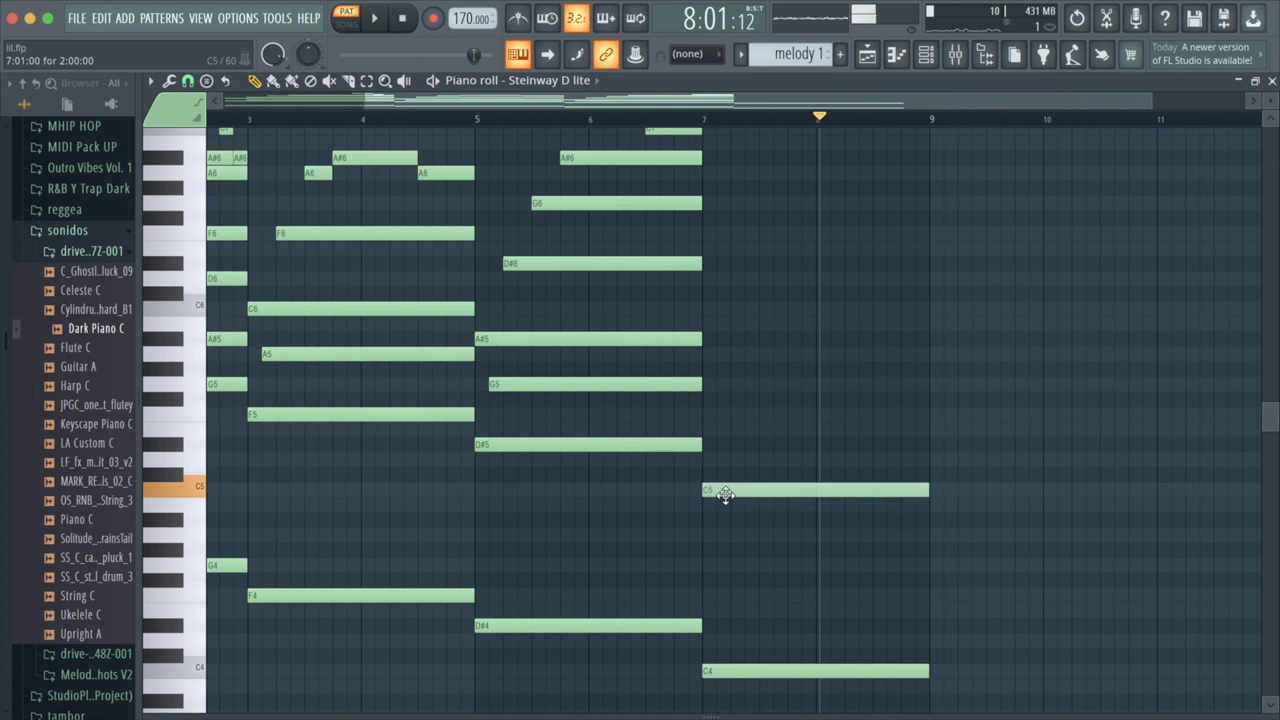
click(731, 444)
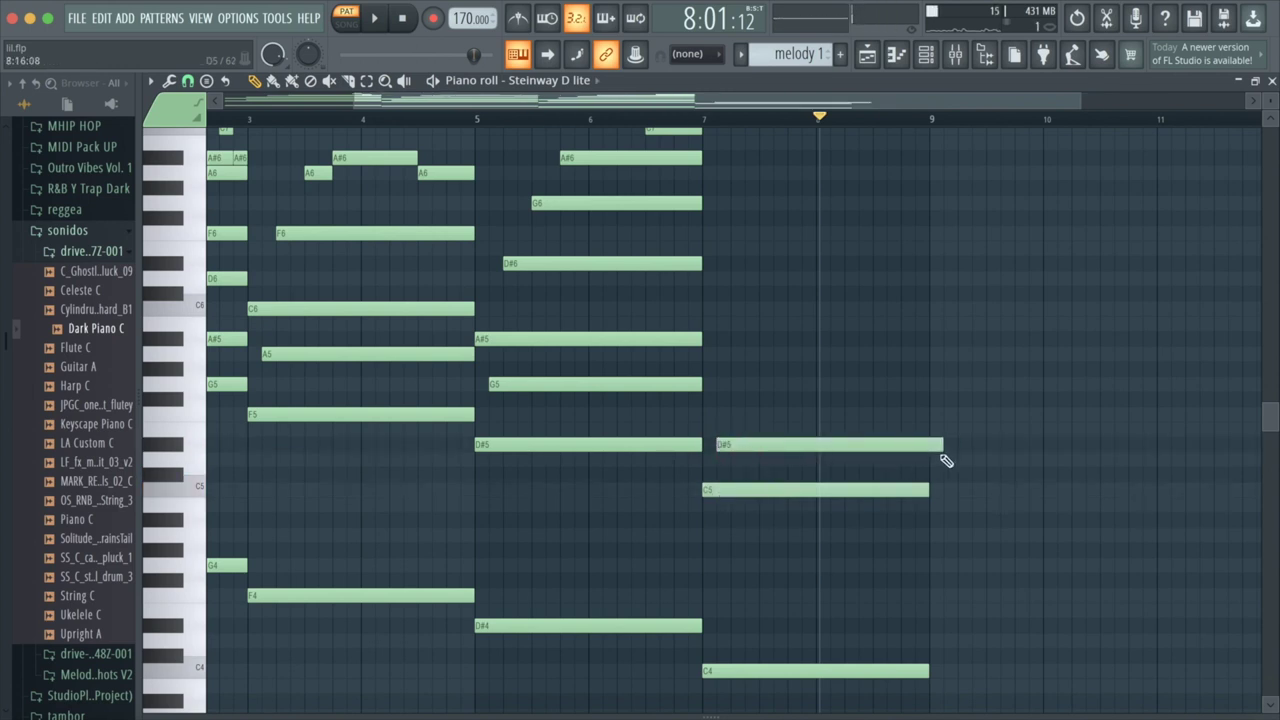
drag(940, 461, 926, 461)
click(713, 384)
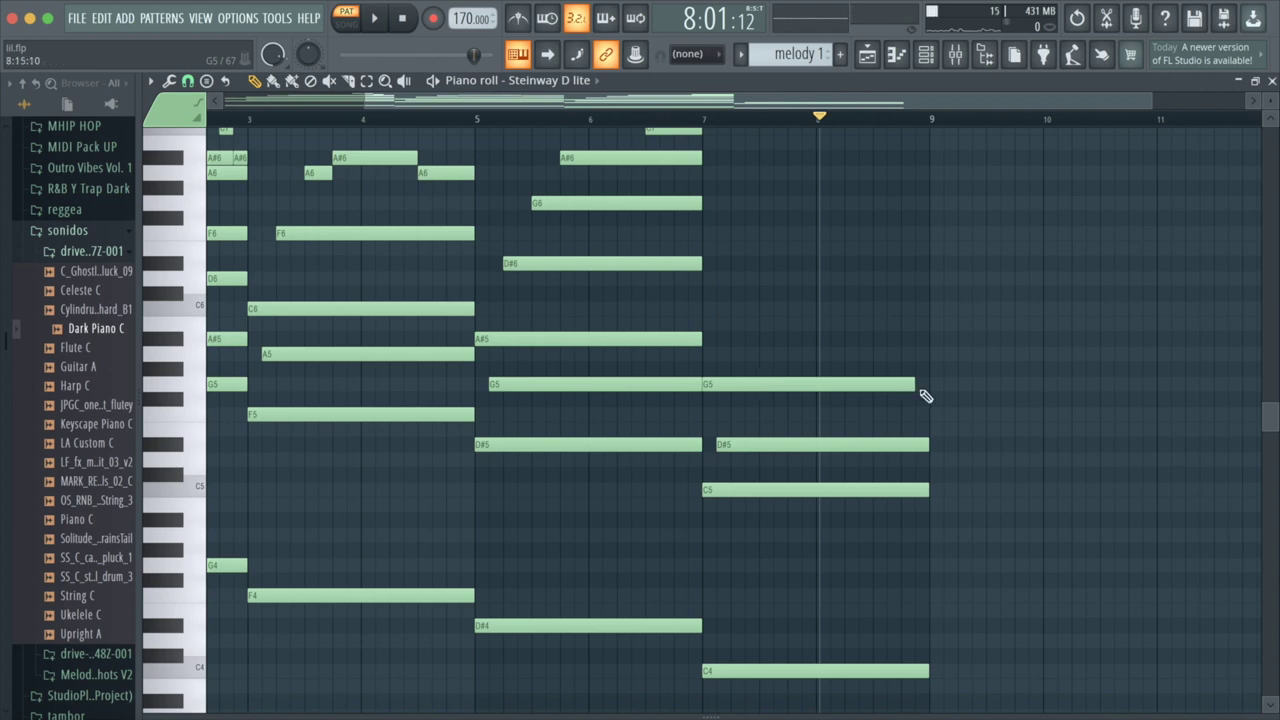
drag(926, 396, 931, 390)
Step: Complete the fourth chord with A#5 from 7:05 and D6 from bar 7, both ending at bar 9
click(745, 340)
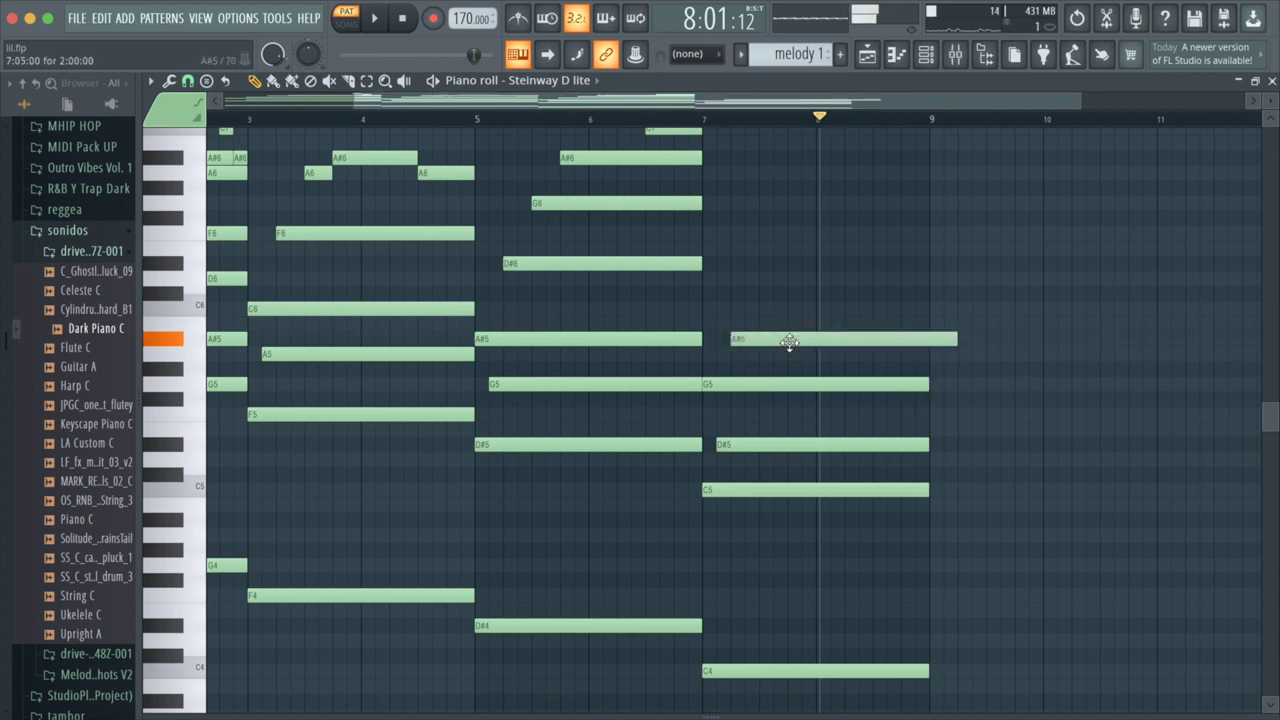
drag(958, 341, 930, 341)
click(704, 278)
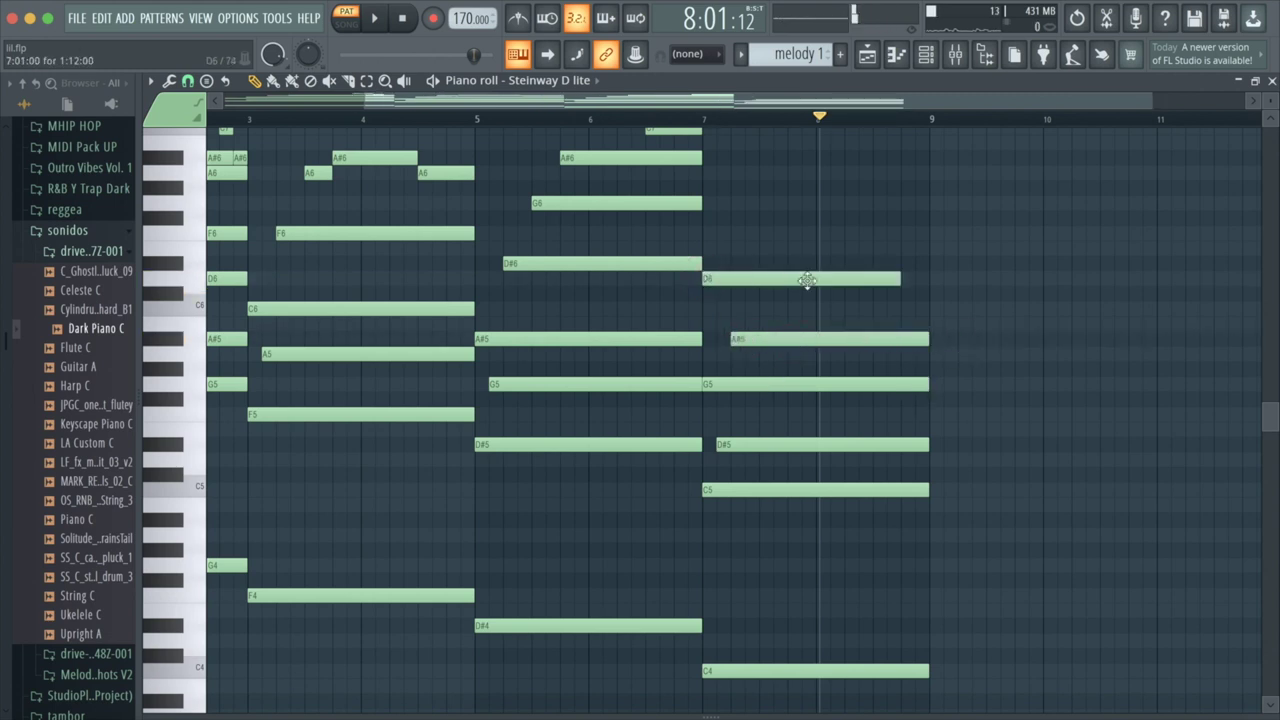
drag(898, 283, 929, 283)
Step: Write a run of quarter-bar notes from 7:09 to bar 9: F#6, G#6, A6, D7, C#7 and B6
scroll(773, 266, up, 1)
click(770, 257)
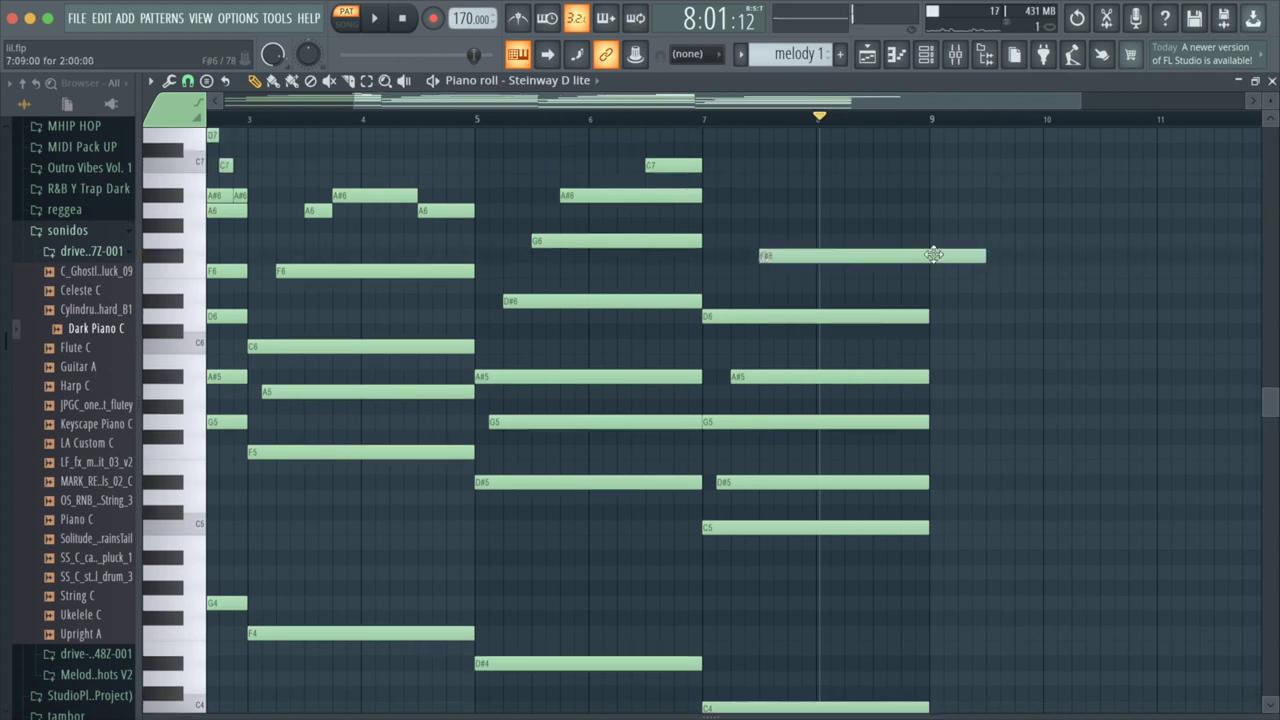
drag(983, 253, 787, 254)
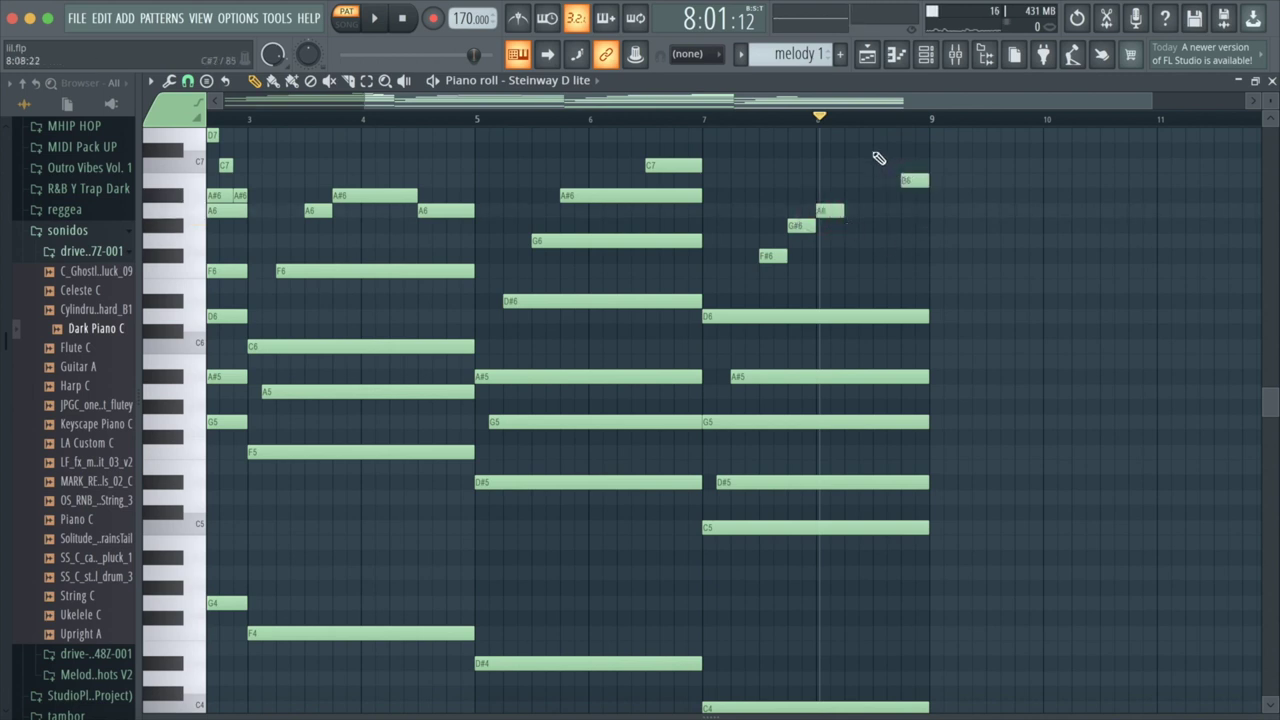
scroll(872, 152, up, 2)
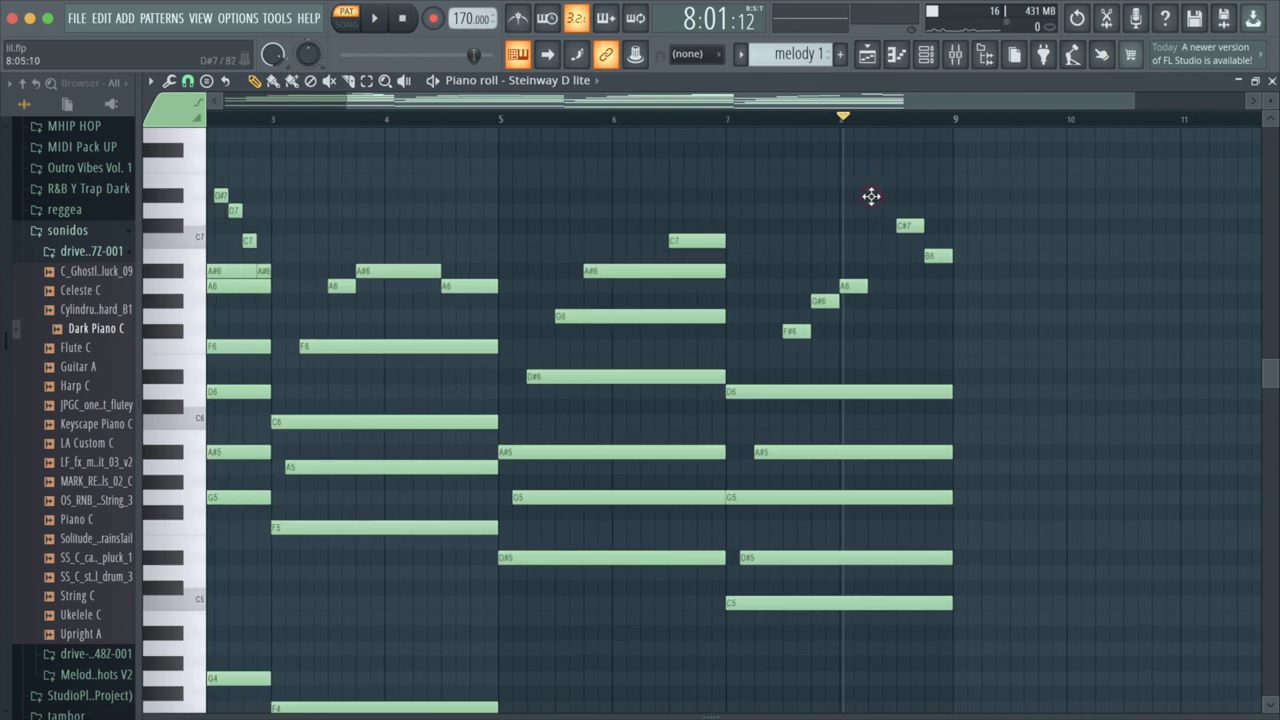
drag(880, 201, 880, 224)
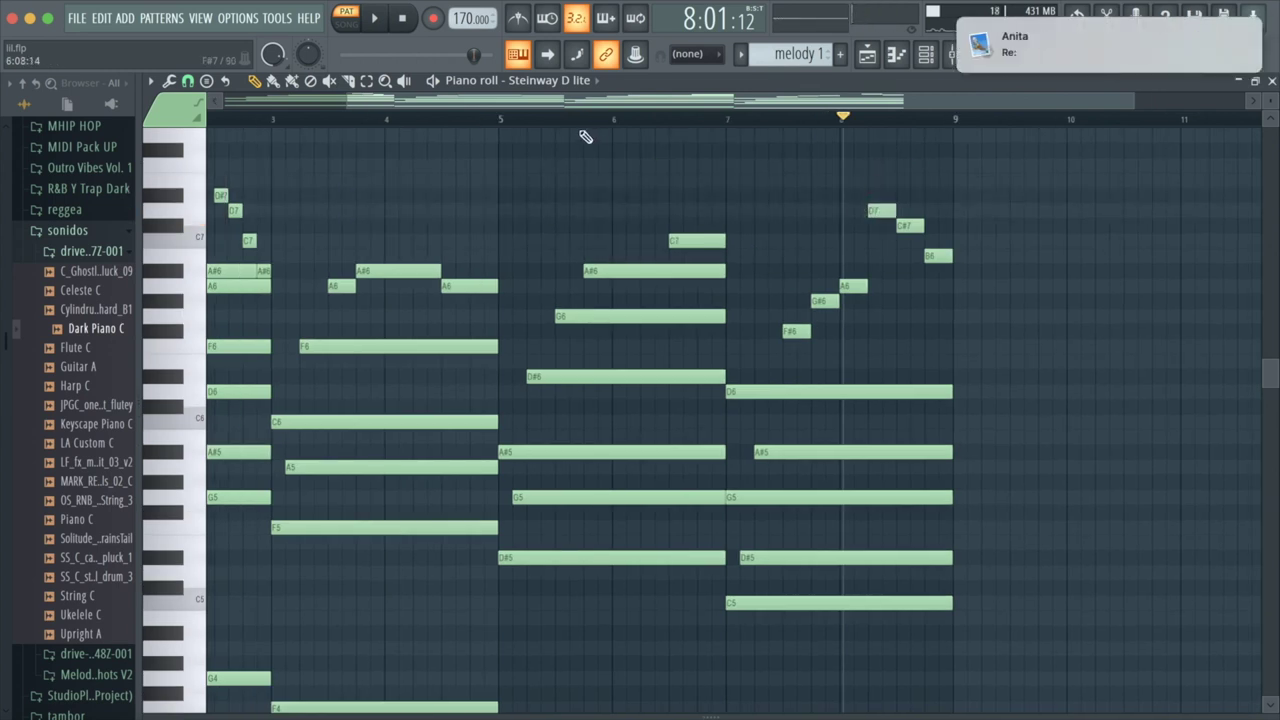
Step: Play back the pattern and raise the six-note run over the fourth chord by one semitone
key(space)
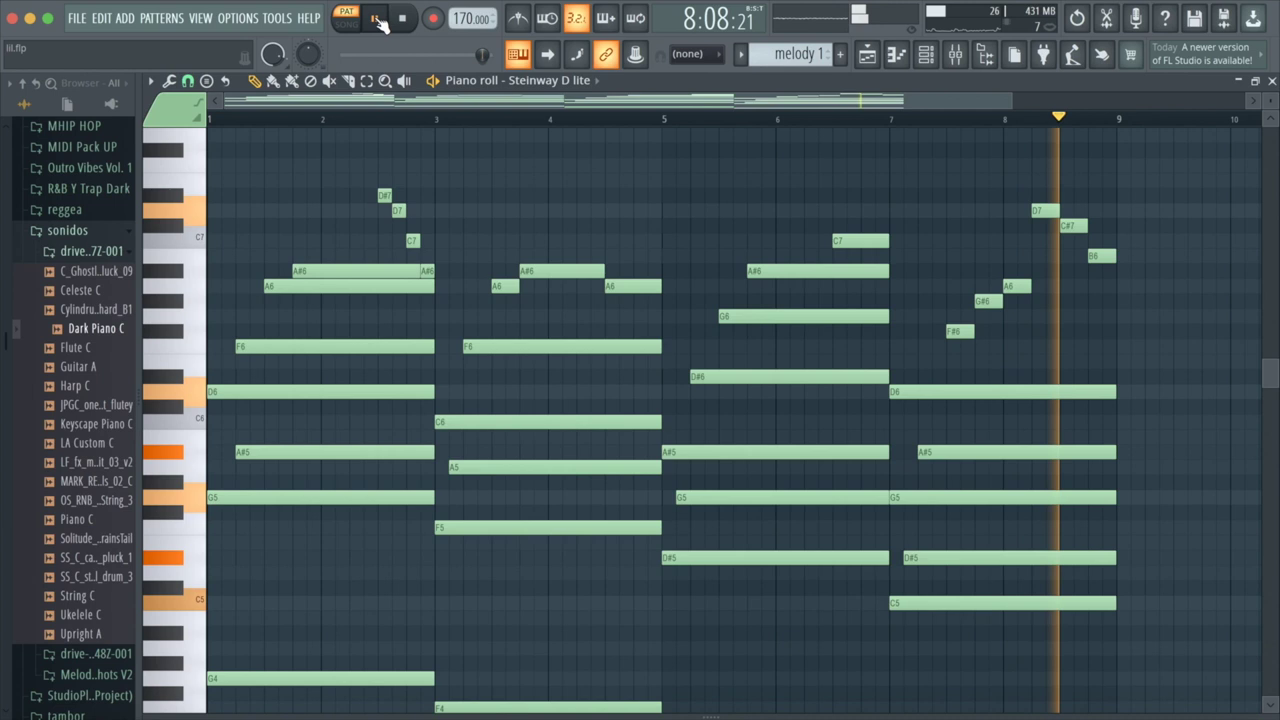
click(377, 19)
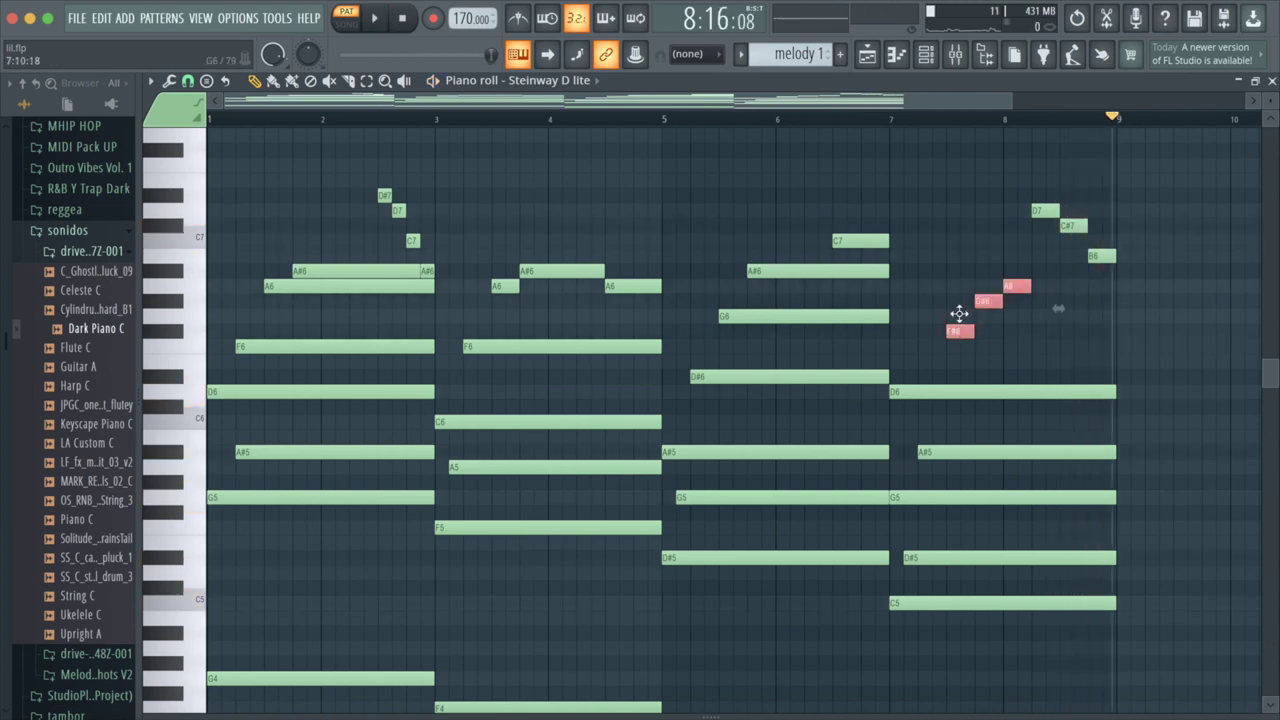
key(Up)
drag(1106, 280, 1034, 178)
key(Up)
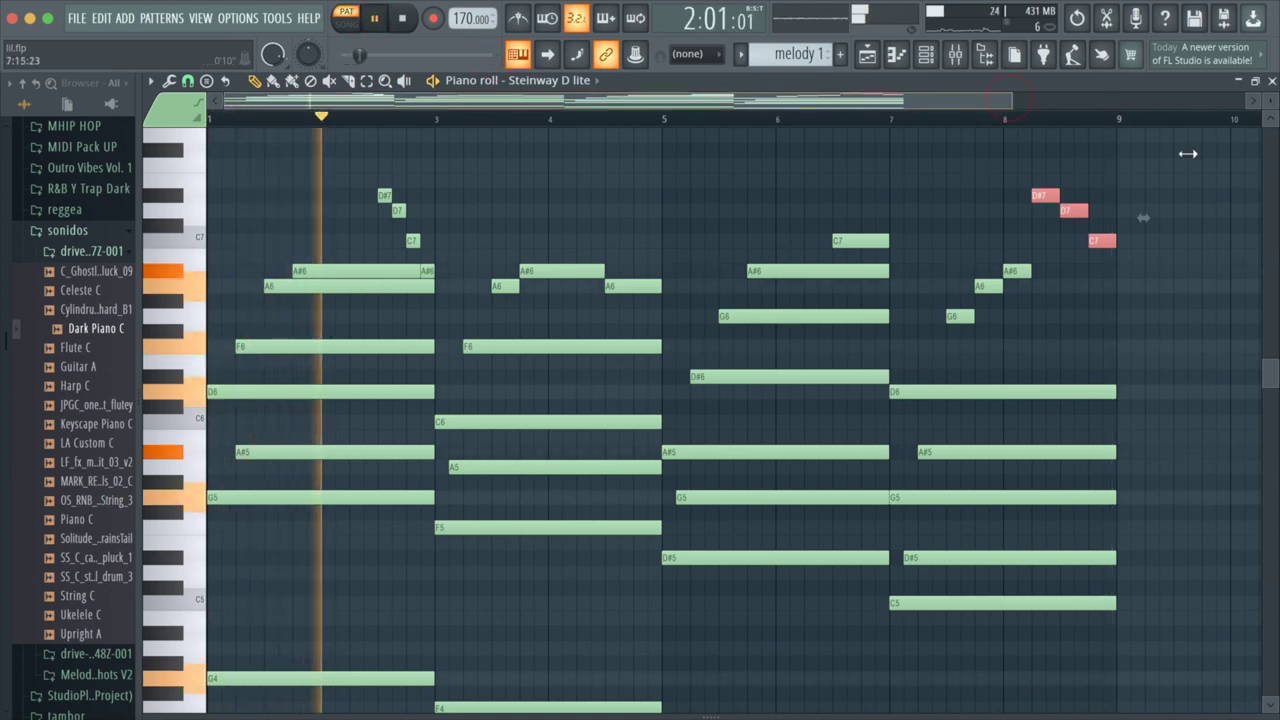
Step: Lower the descending top notes at the ends of bars 2 and 8 by one octave
drag(1008, 100, 1273, 162)
scroll(934, 323, down, 2)
scroll(934, 323, up, 2)
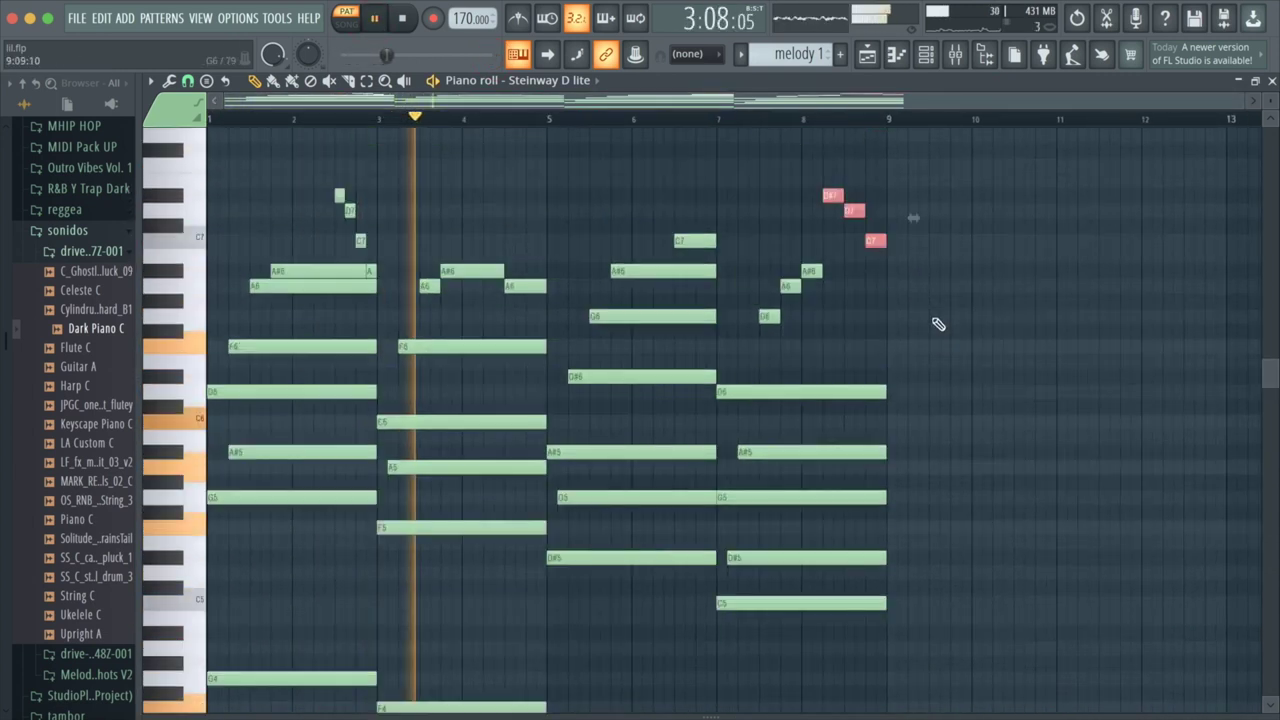
scroll(938, 323, down, 1)
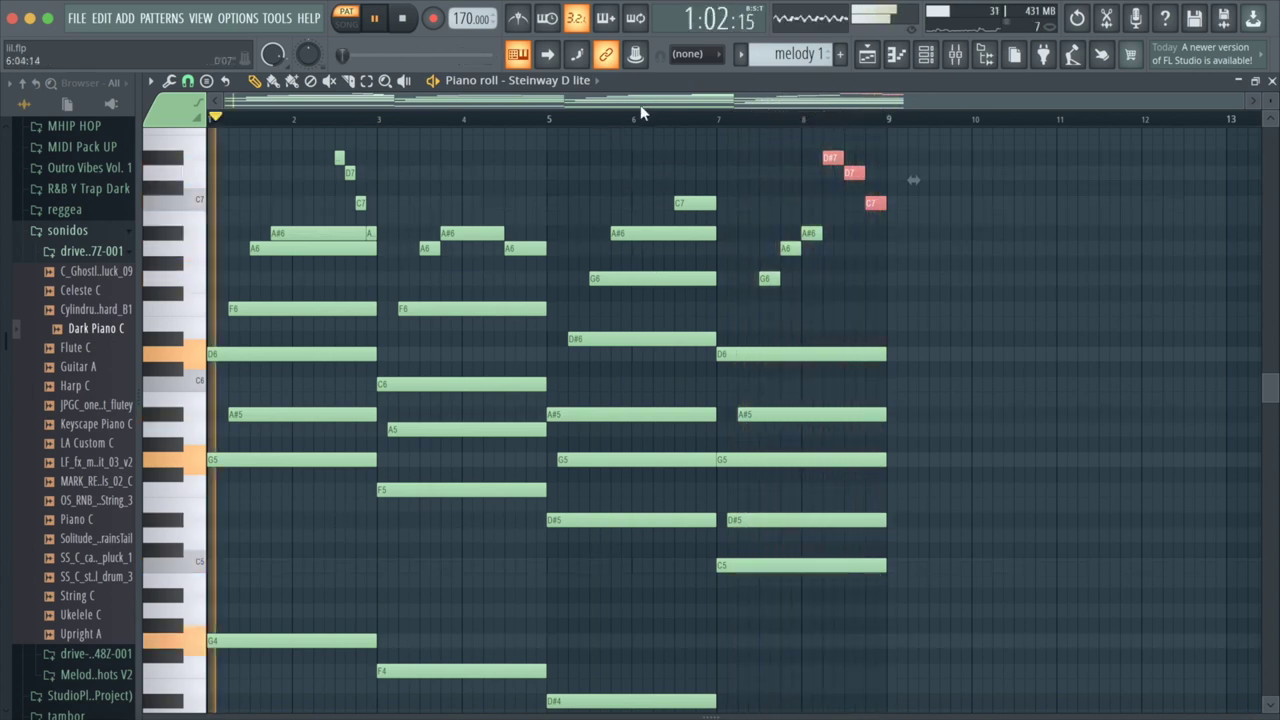
click(366, 80)
drag(916, 244, 820, 150)
drag(921, 241, 829, 161)
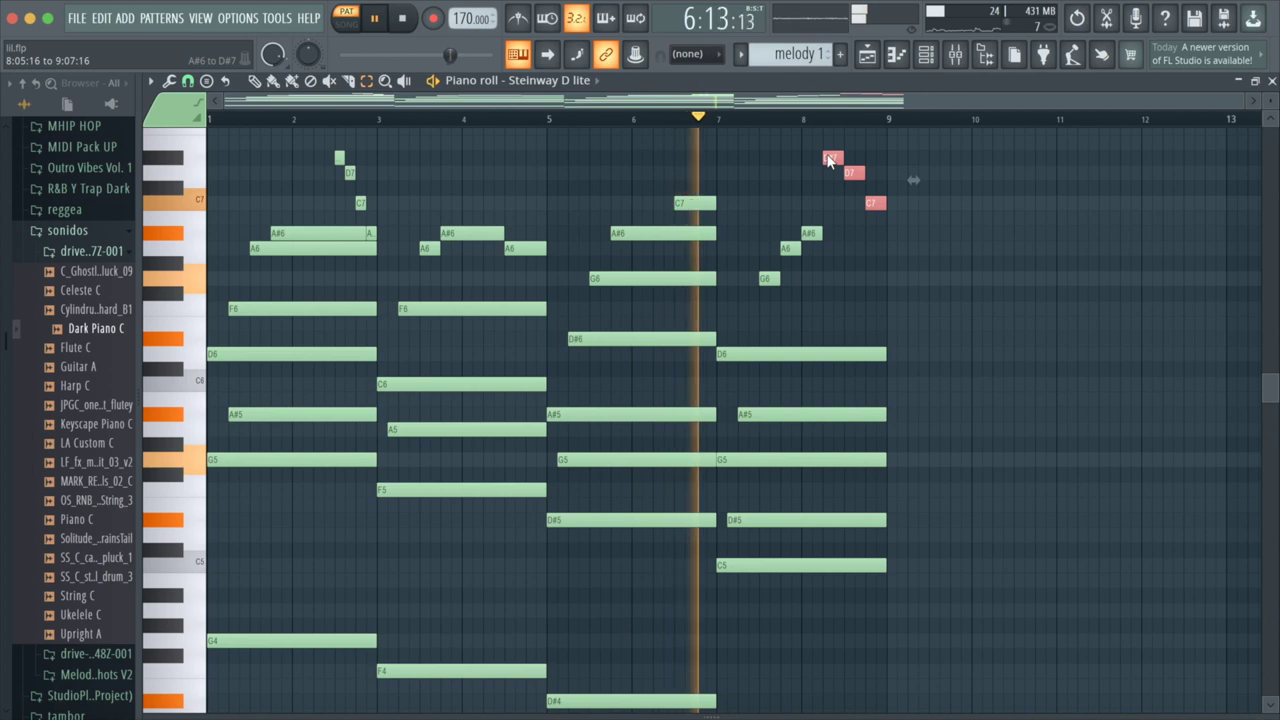
key(ctrl+Down)
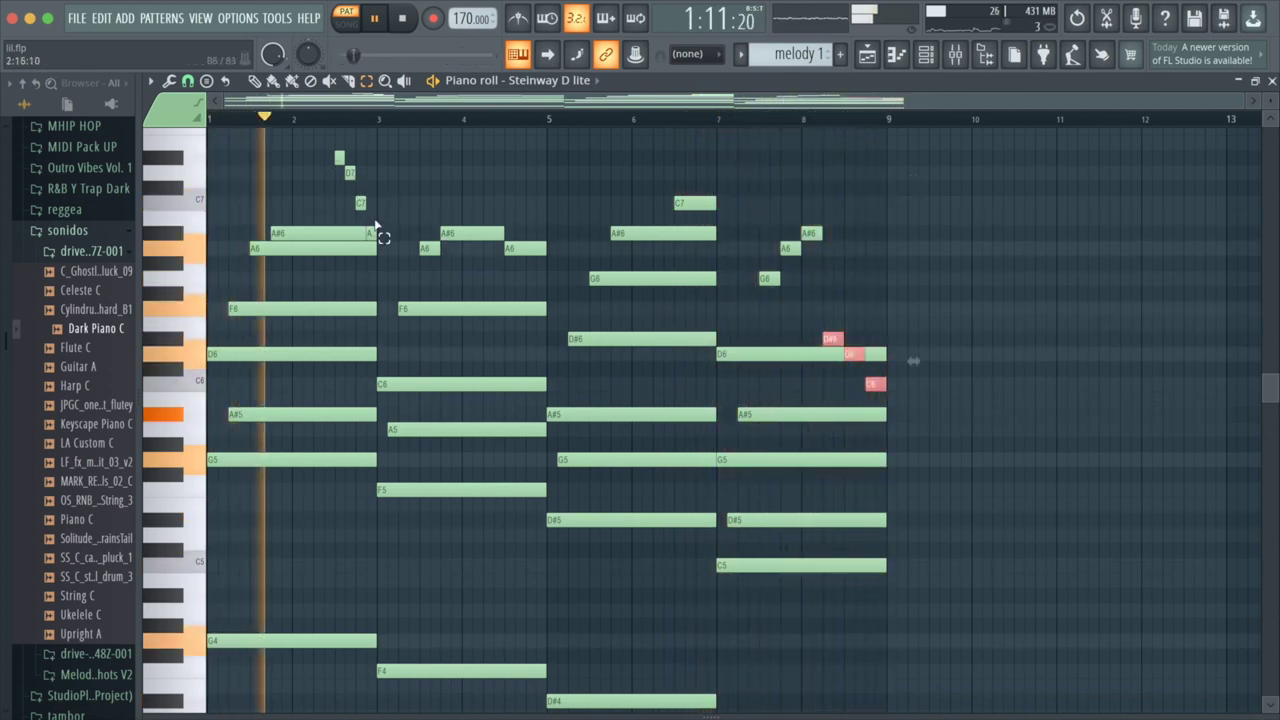
drag(380, 237, 342, 150)
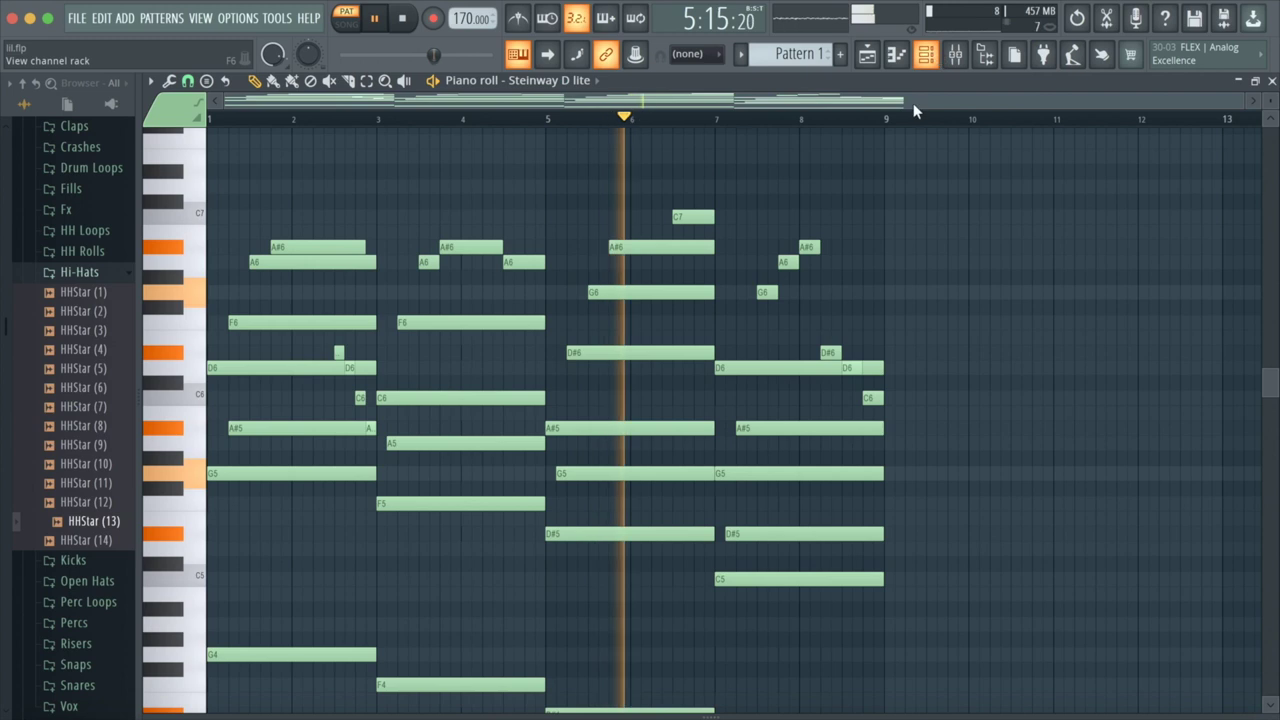
Step: Open the channel rack and place ClapStar (9) hits on steps 9, 25, 41 and 57
scroll(920, 246, down, 2)
scroll(920, 246, down, 4)
scroll(920, 246, up, 6)
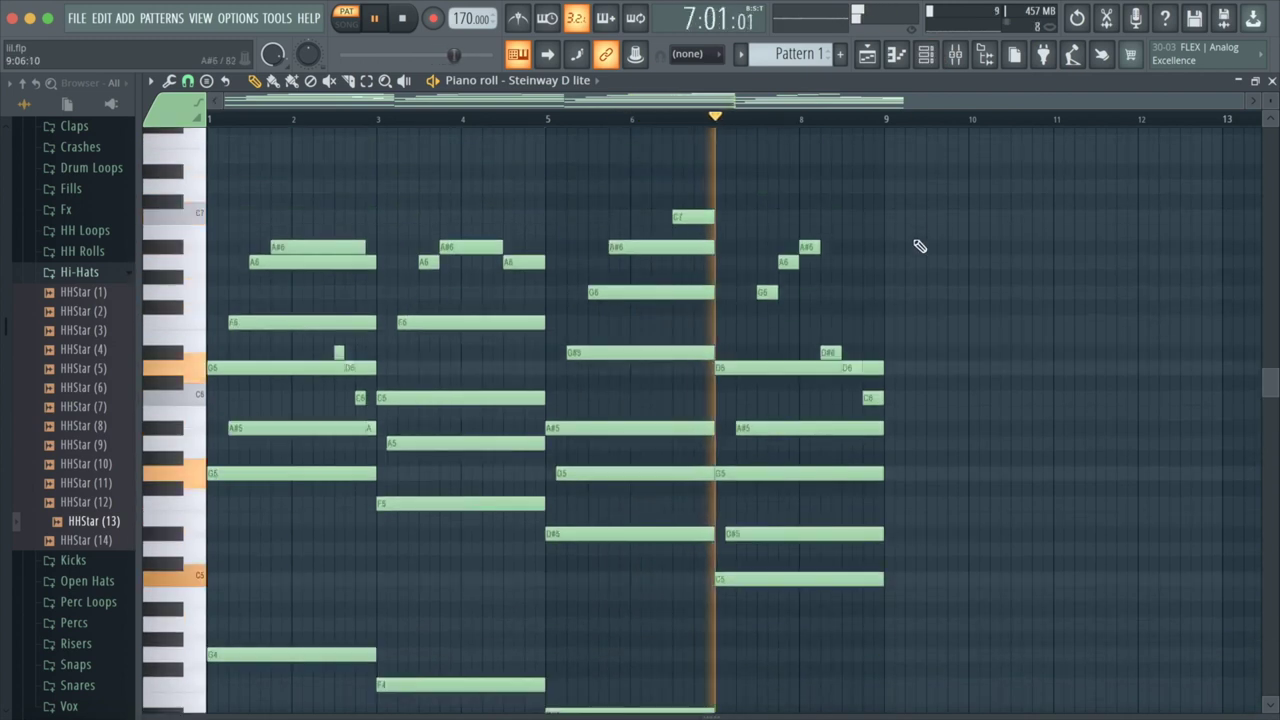
click(927, 58)
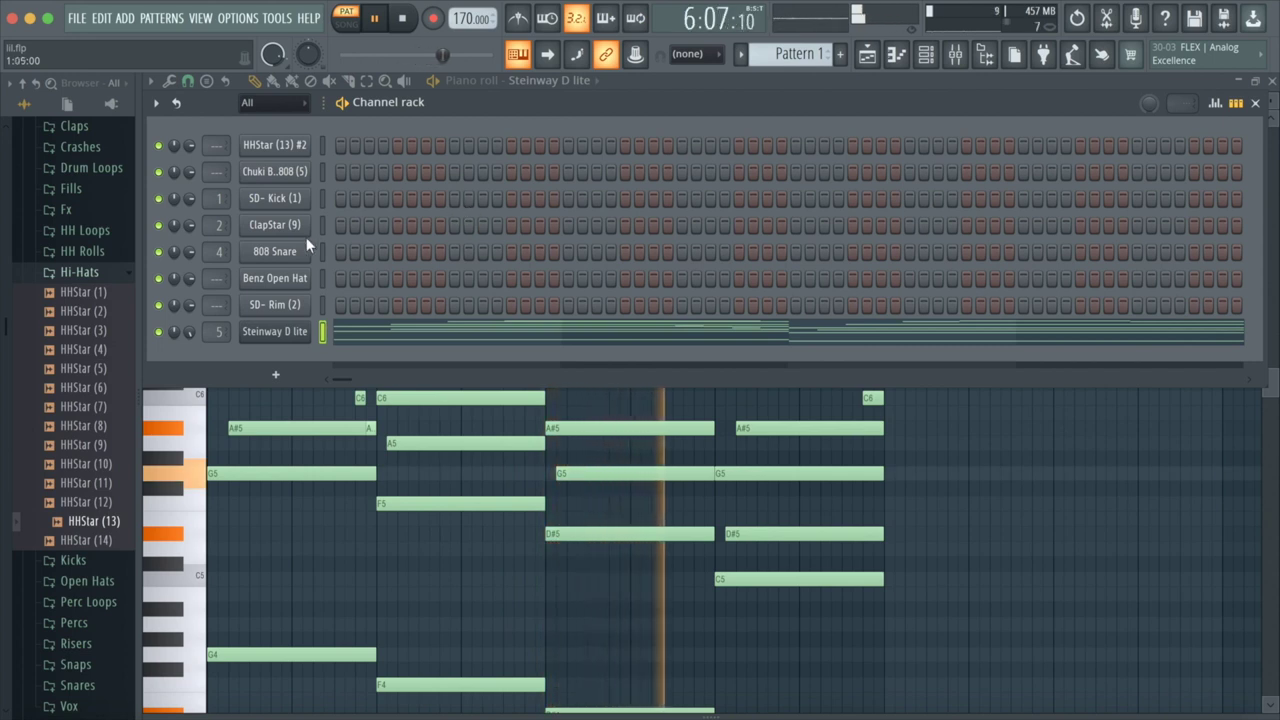
click(464, 225)
click(455, 225)
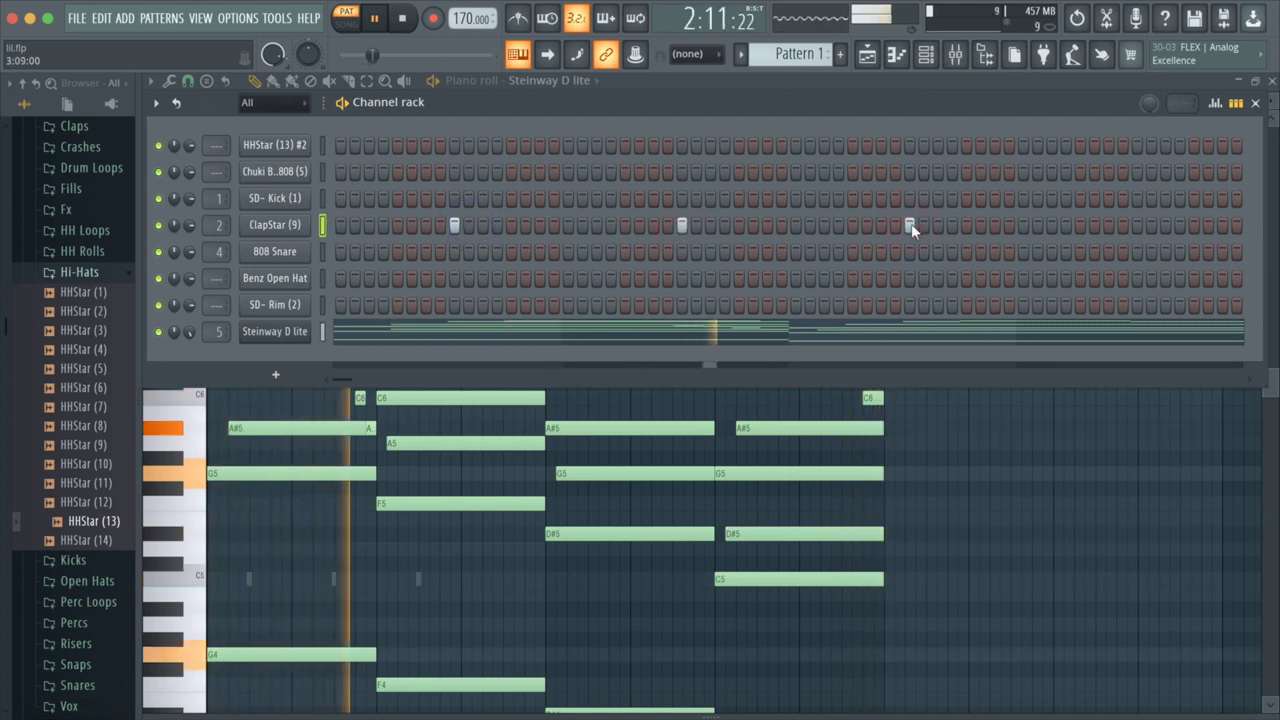
click(1137, 225)
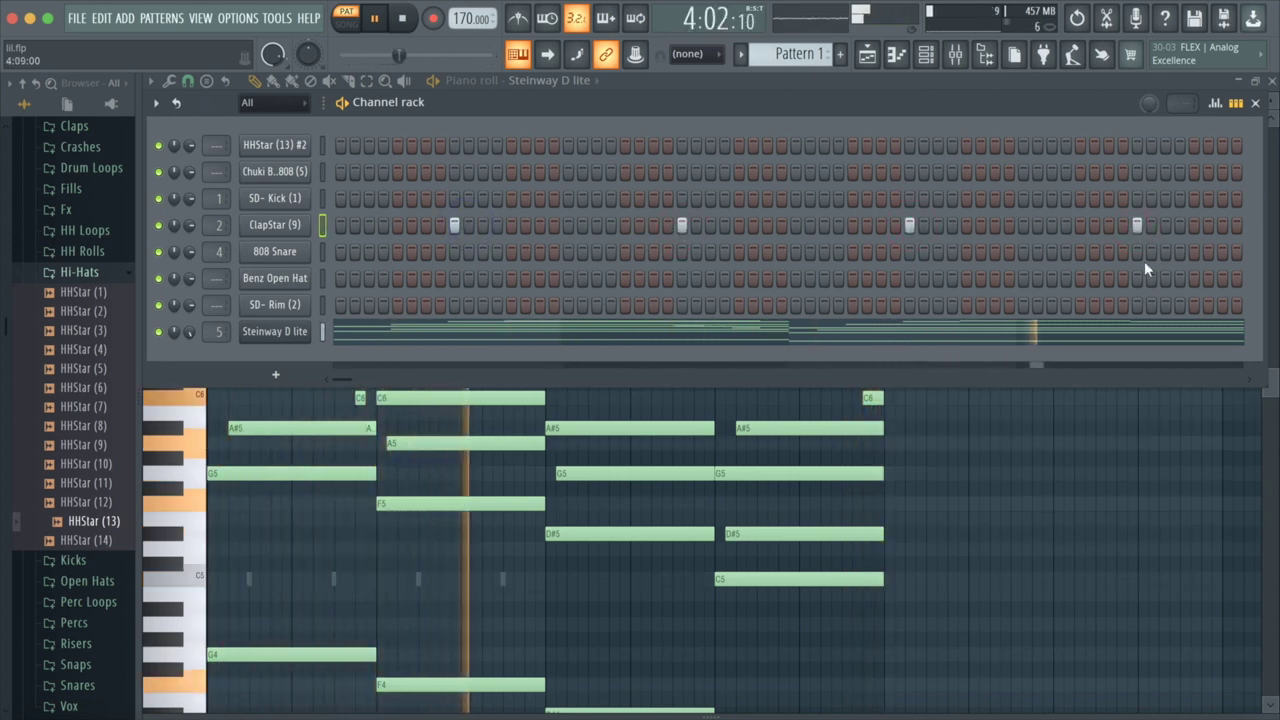
Step: Open ClapStar (9) in the piano roll and add short C5 hits at 5:05 and 6:05
click(878, 57)
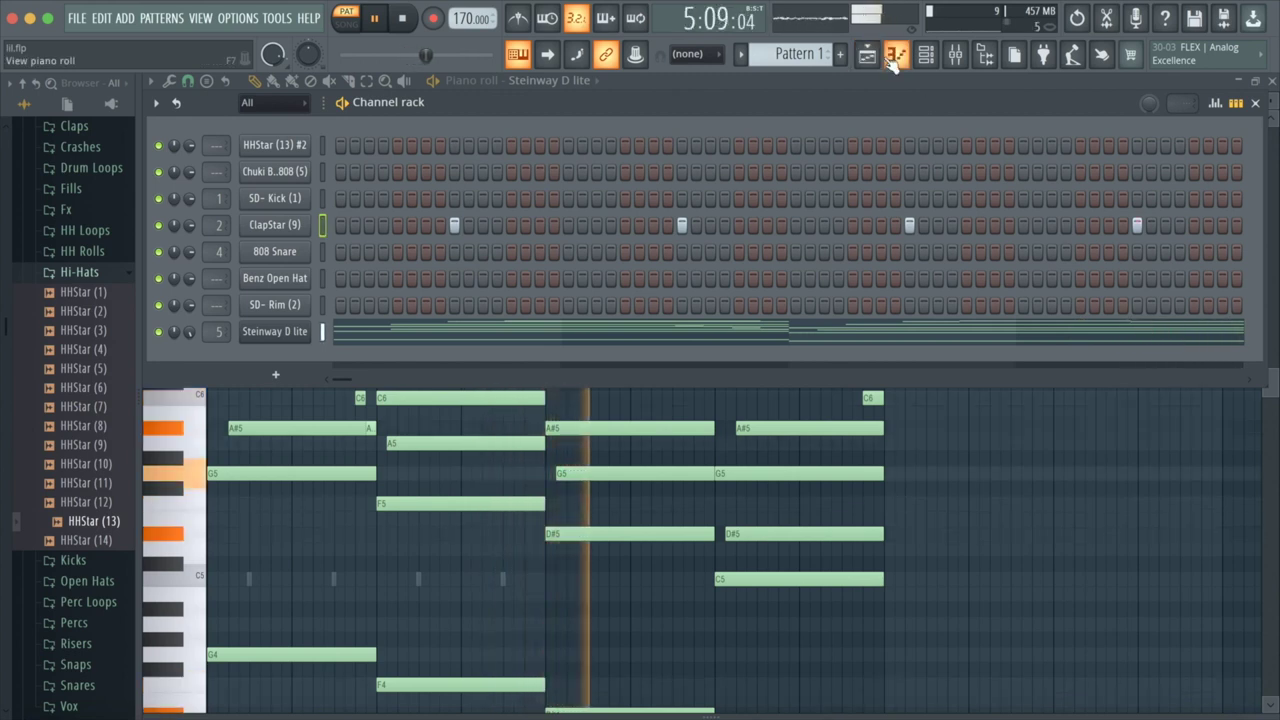
click(895, 56)
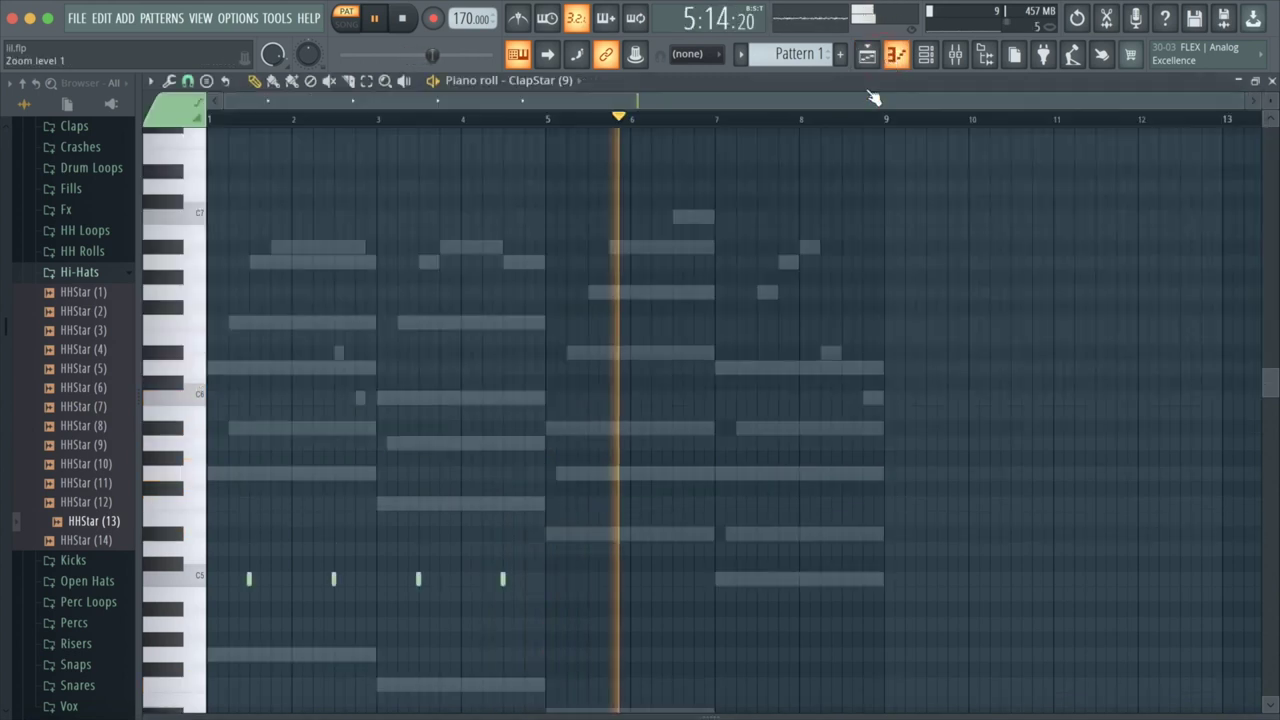
click(572, 581)
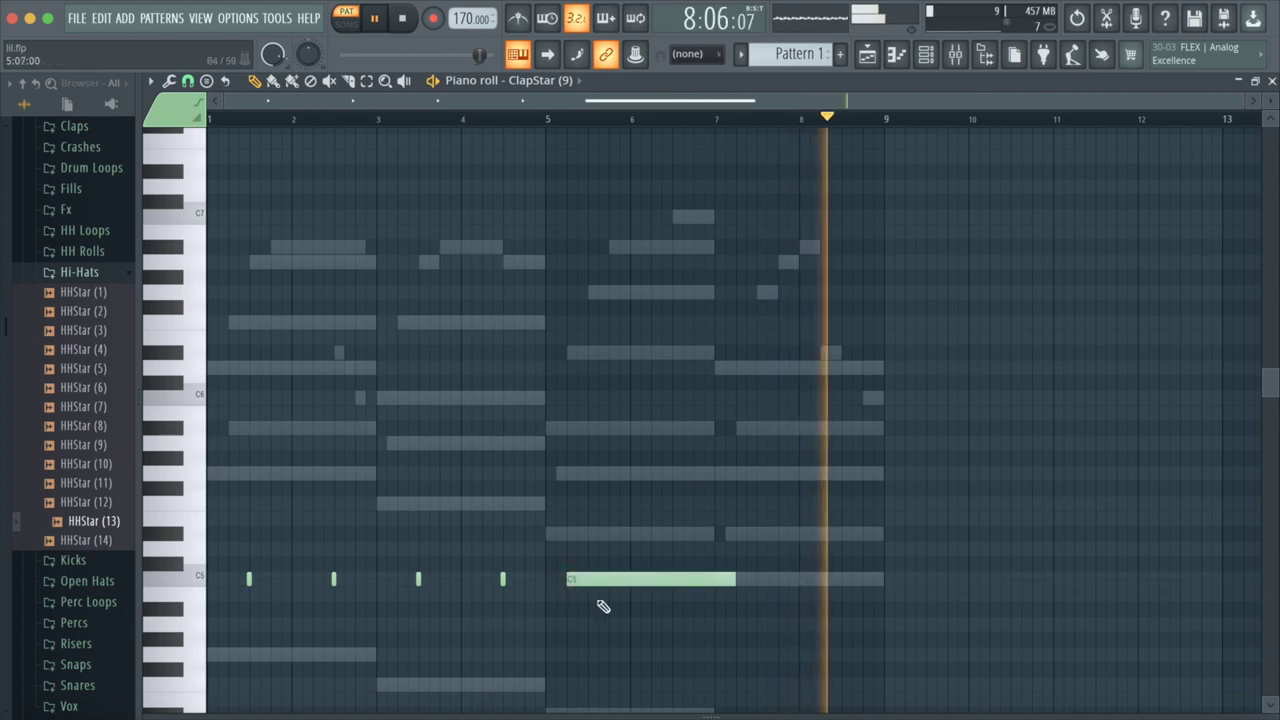
right_click(585, 580)
click(502, 579)
click(566, 579)
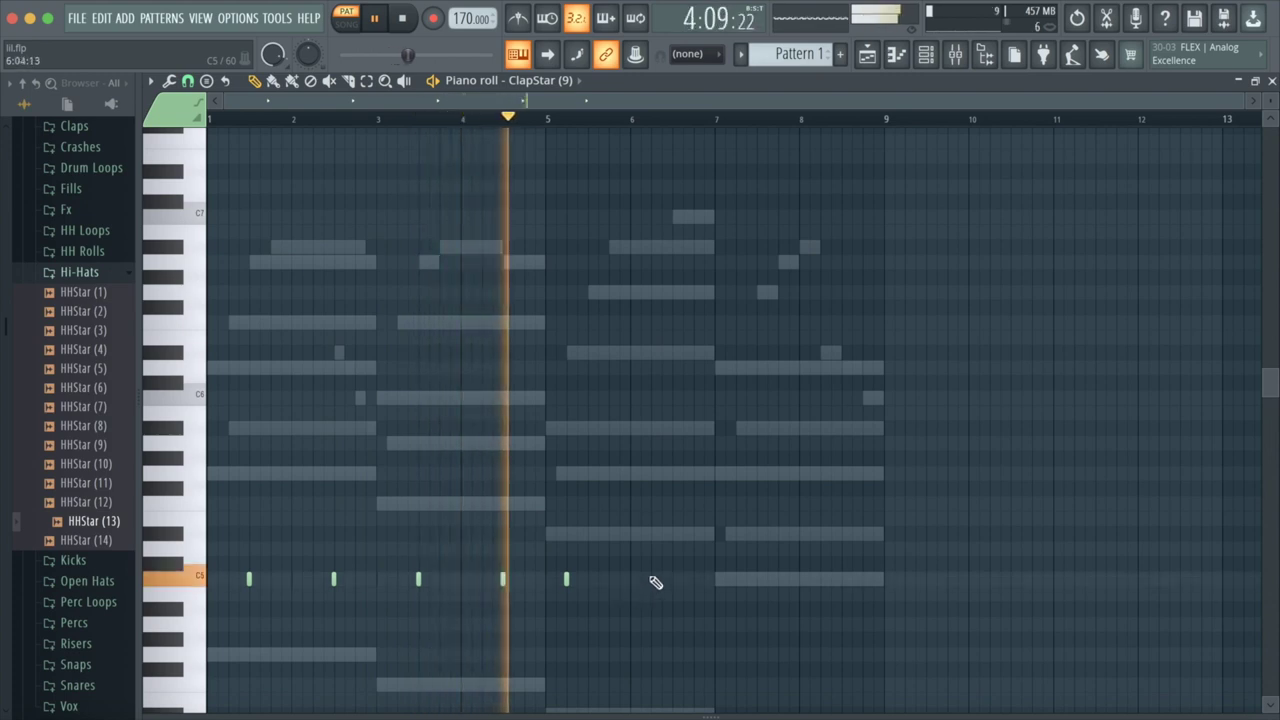
click(651, 580)
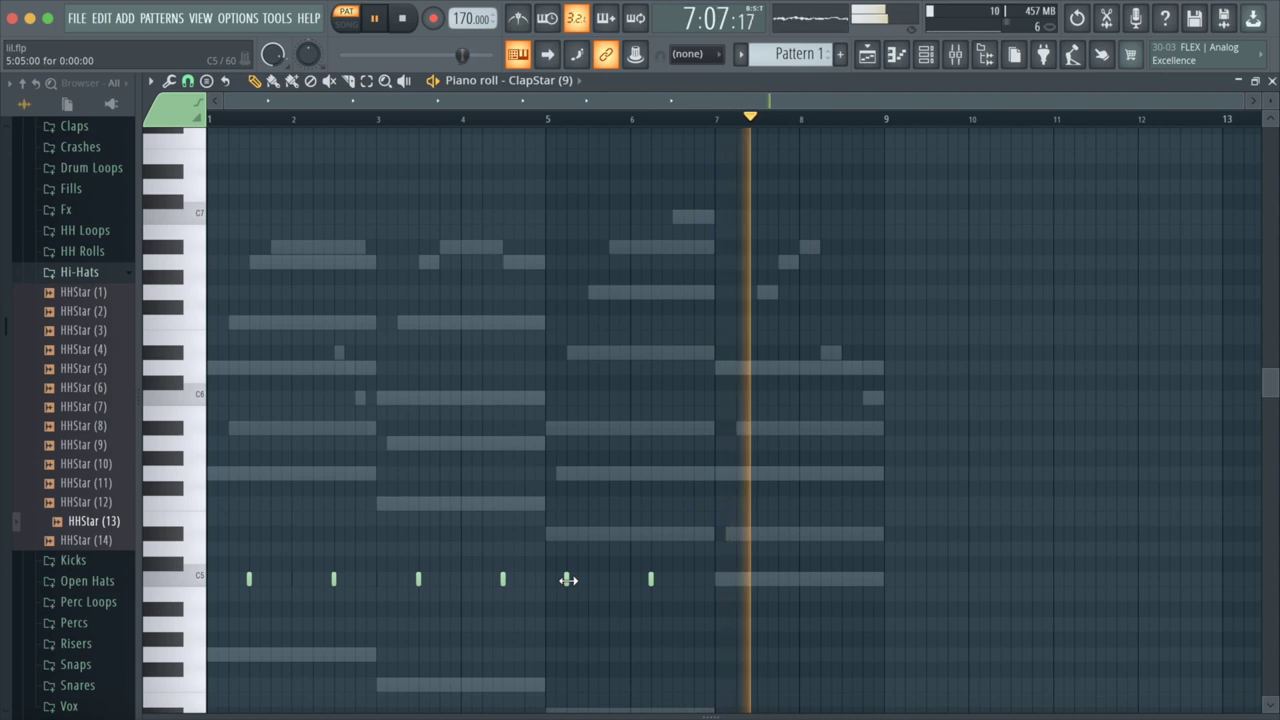
Step: Move the claps in bars 5 and 6 to 5:09 and 6:09, and add C5 hits at 7:09 and 8:09
drag(566, 580, 587, 580)
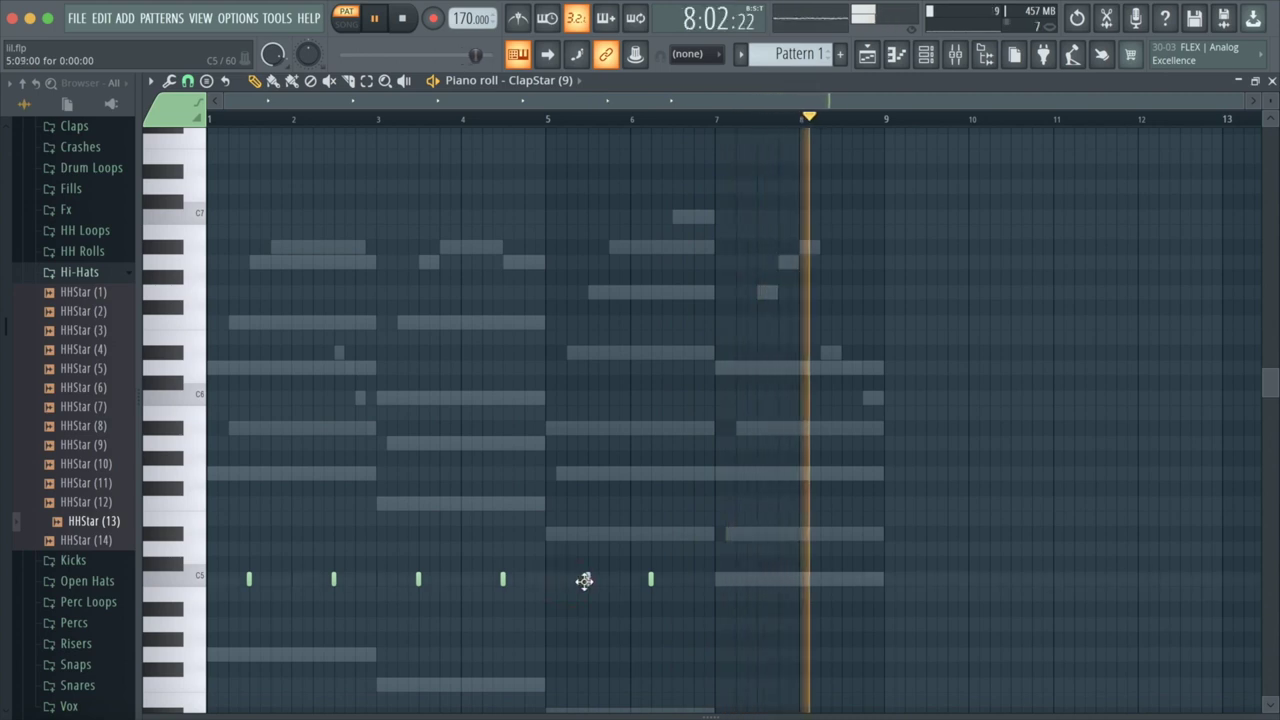
click(670, 580)
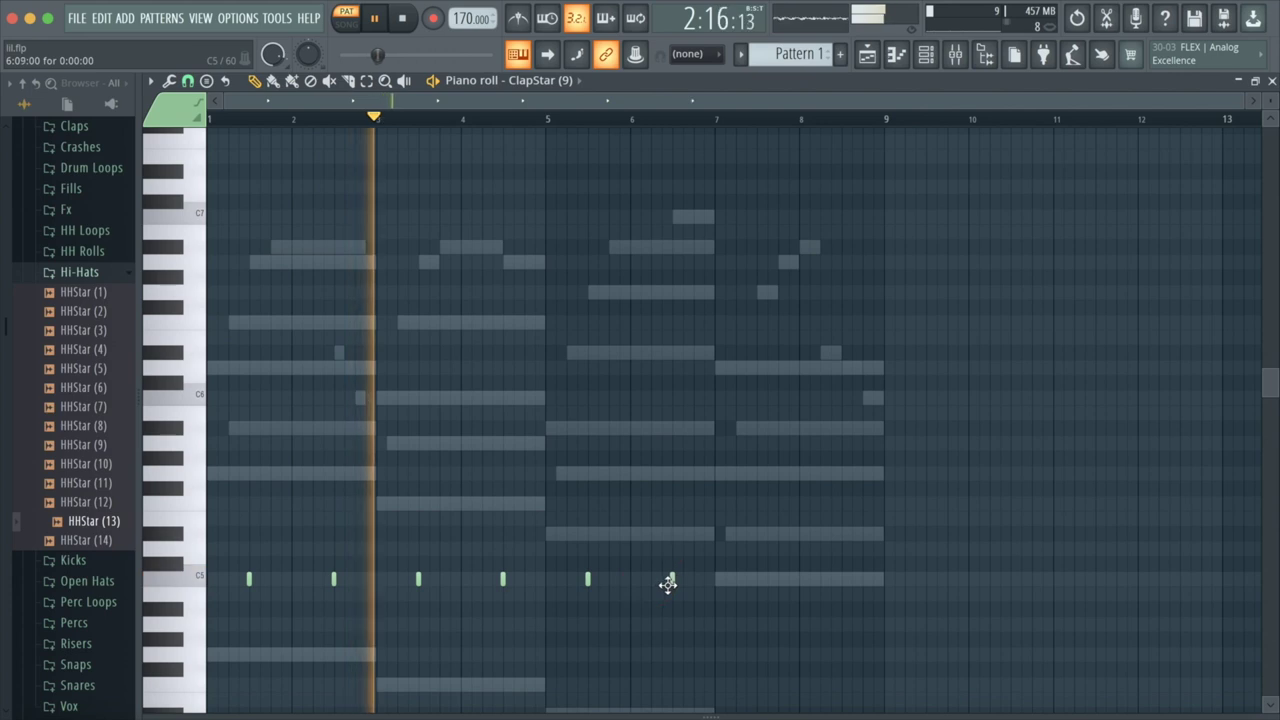
click(757, 580)
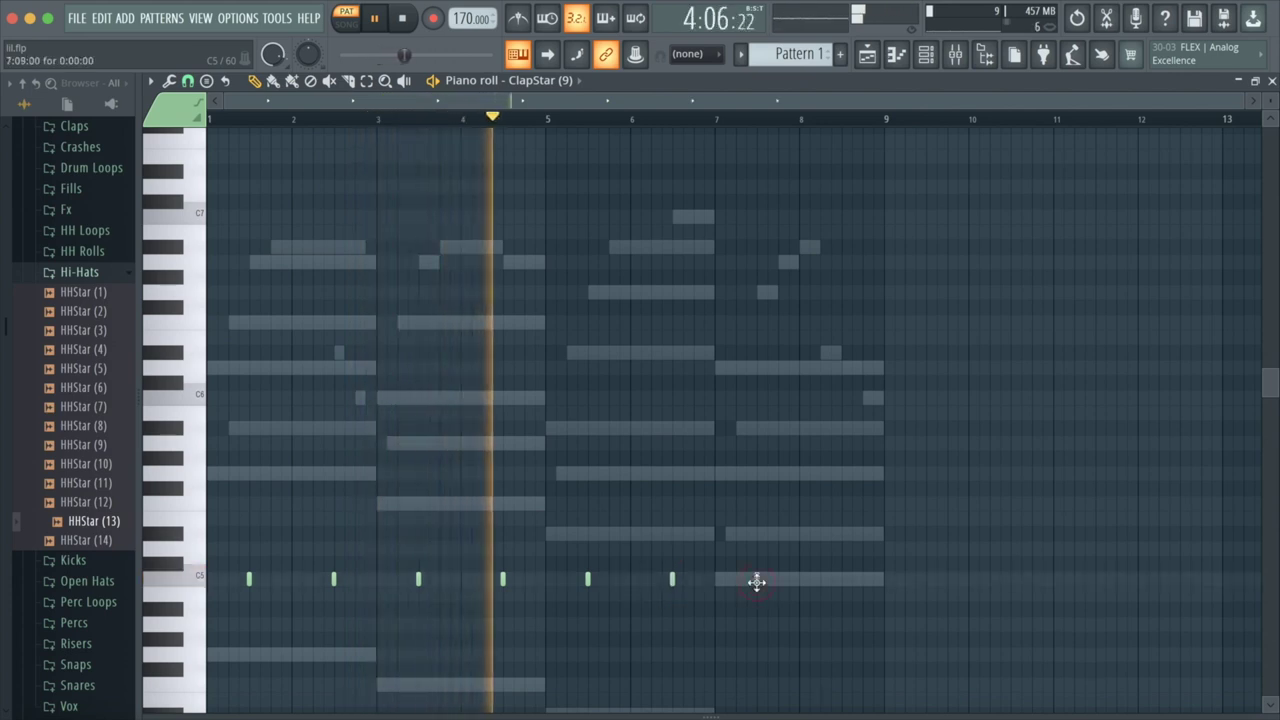
click(841, 580)
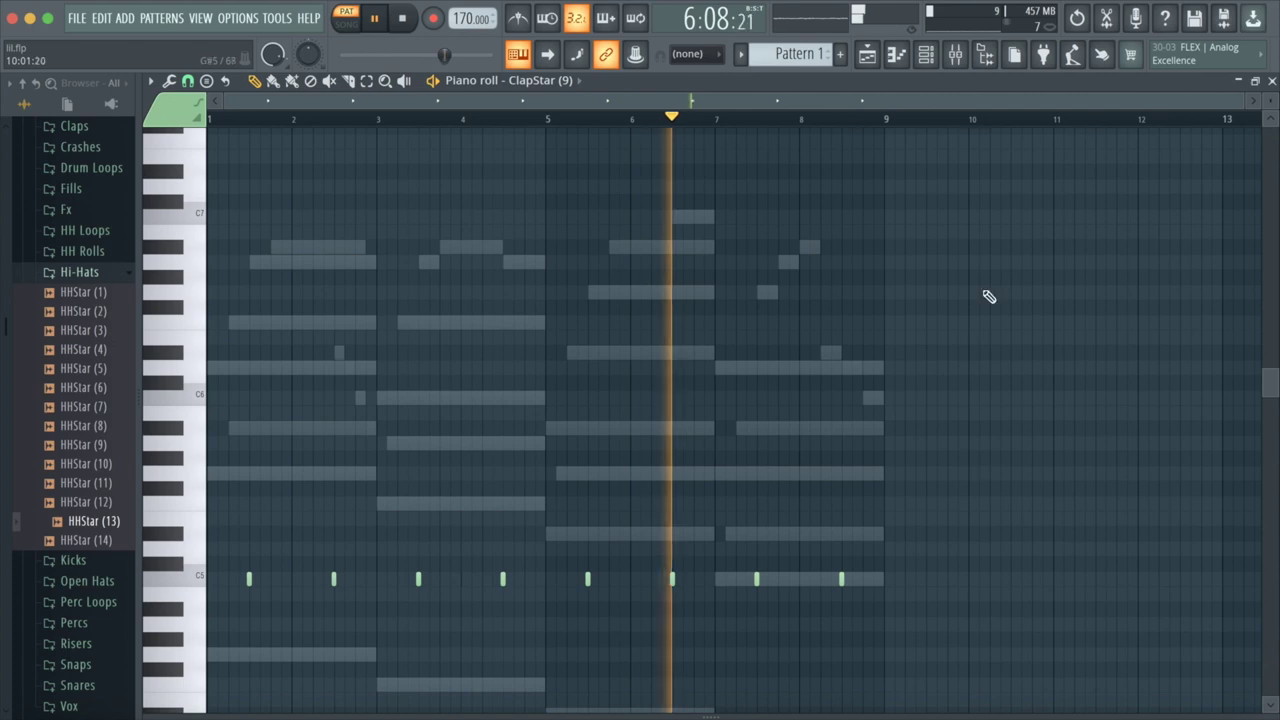
Step: Open the channel rack and place SD- Rim (2) hits on steps 19, 23, 51 and 55
key(F6)
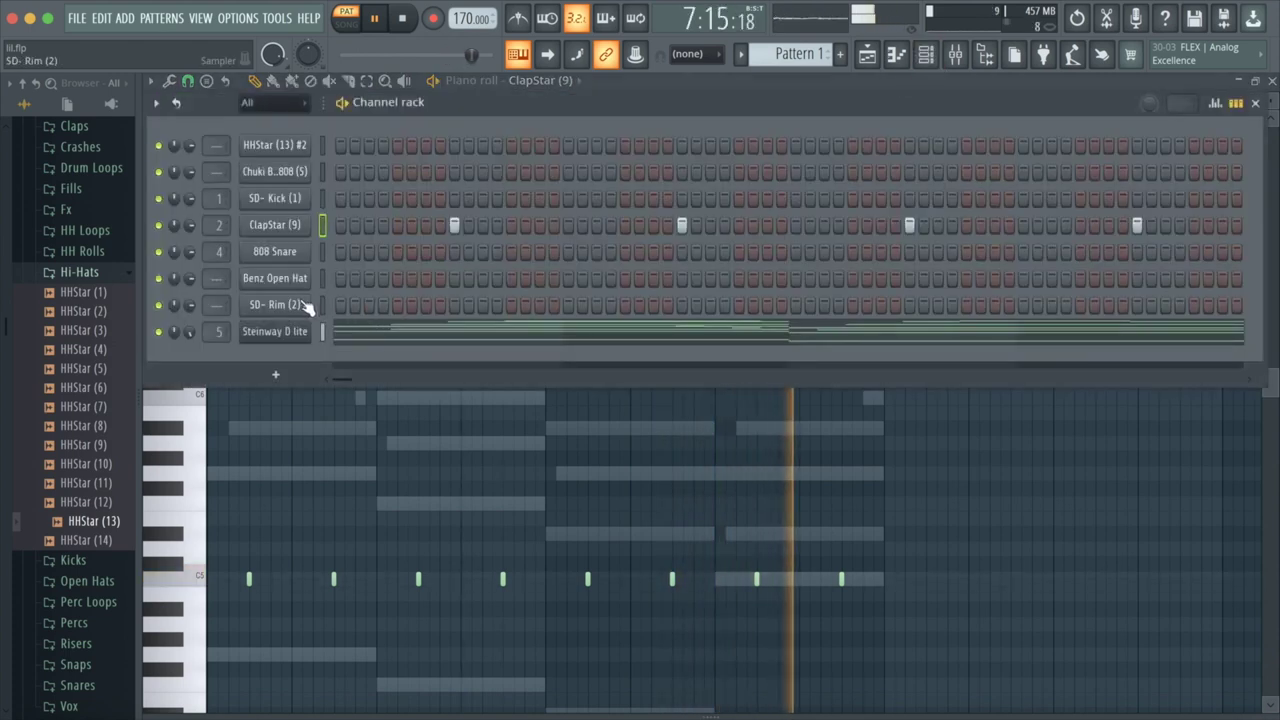
click(596, 304)
click(650, 304)
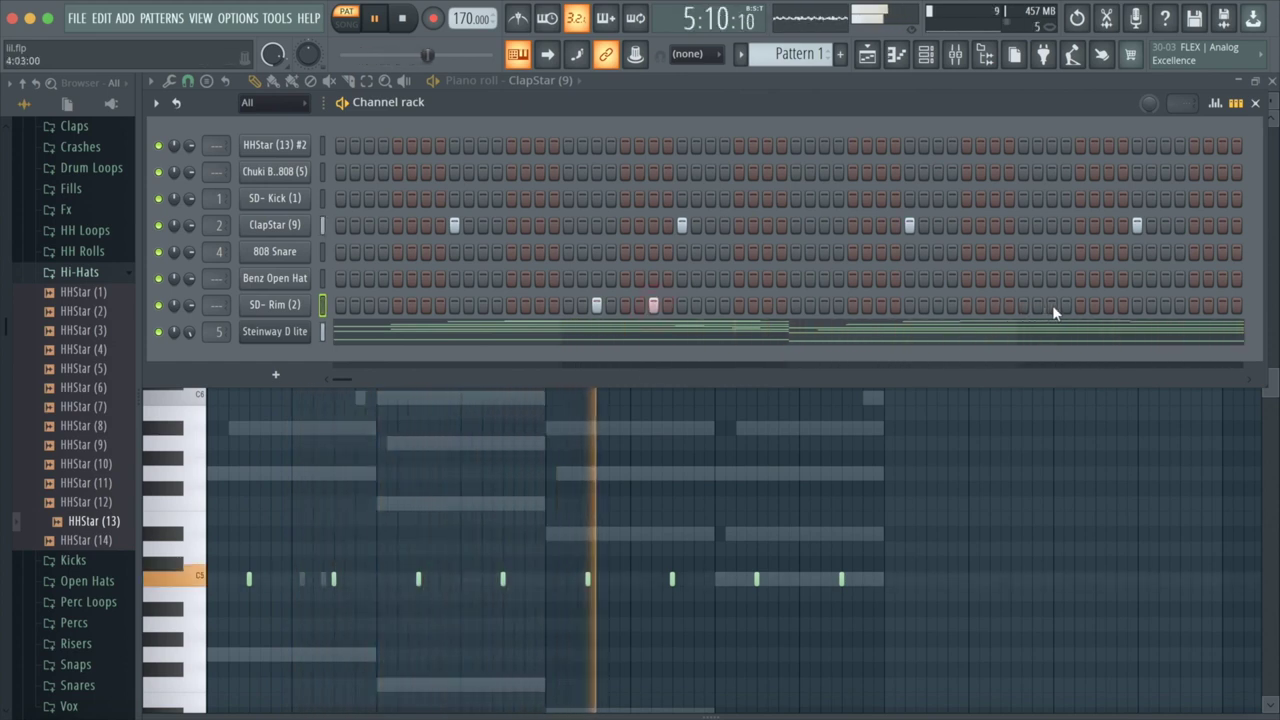
click(1109, 304)
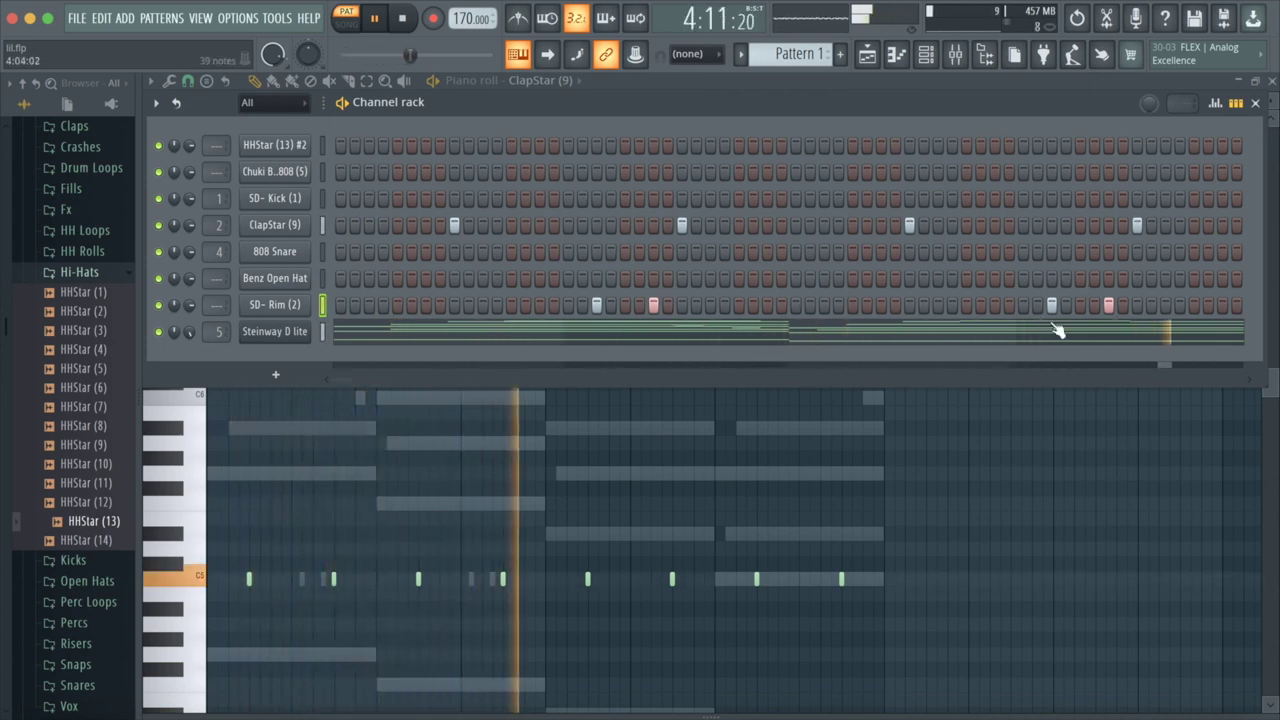
Step: Add SD- Rim (2) hits on steps 15 and 47, and remove the ones on steps 23 and 55
click(995, 304)
click(1109, 304)
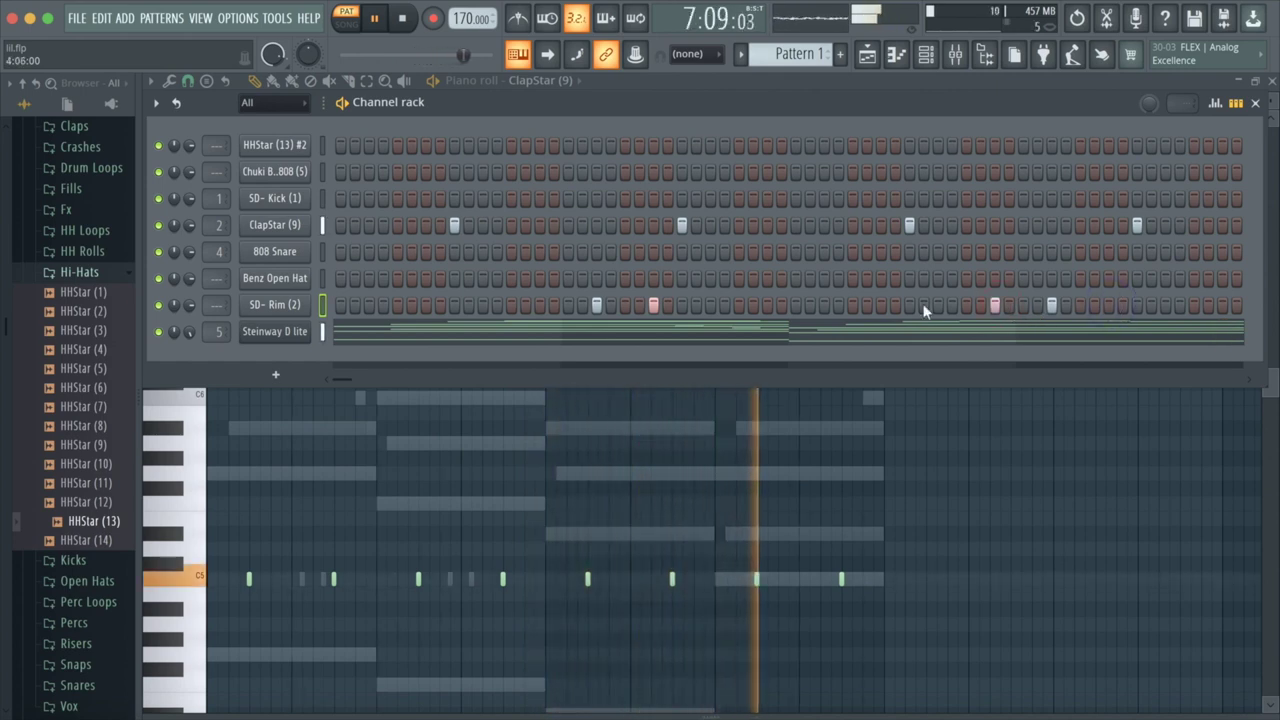
click(542, 304)
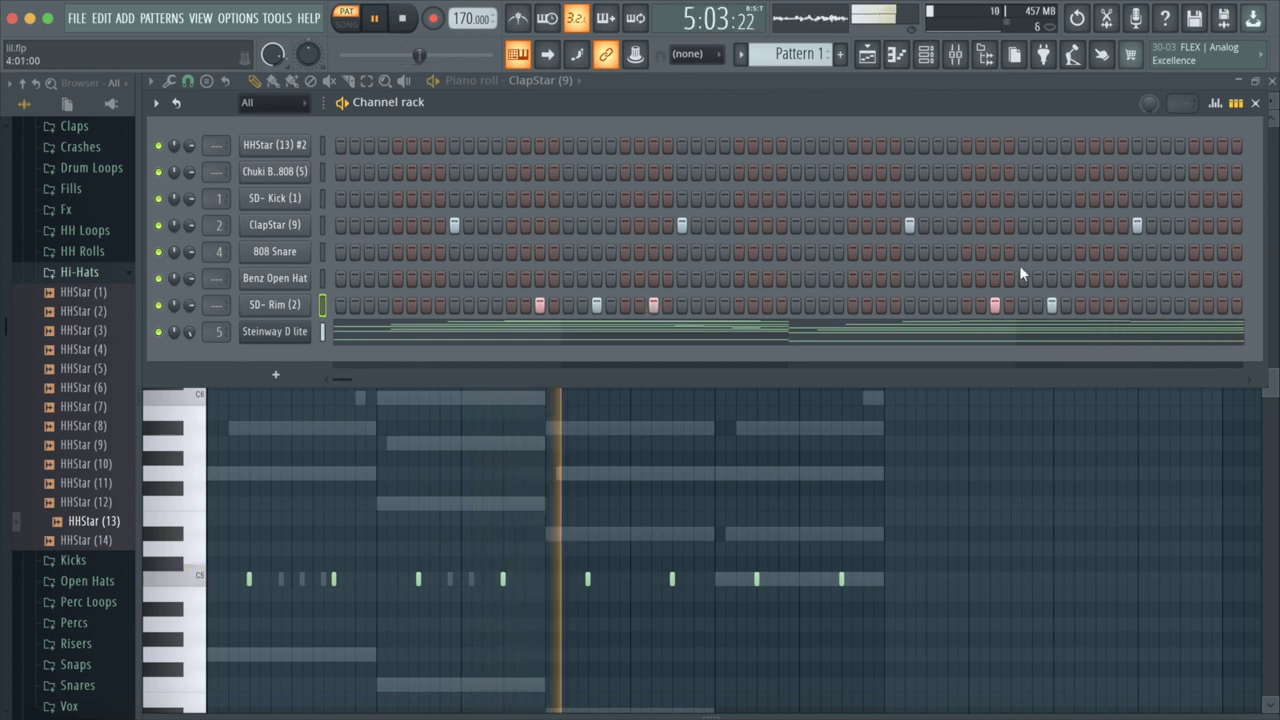
click(1110, 305)
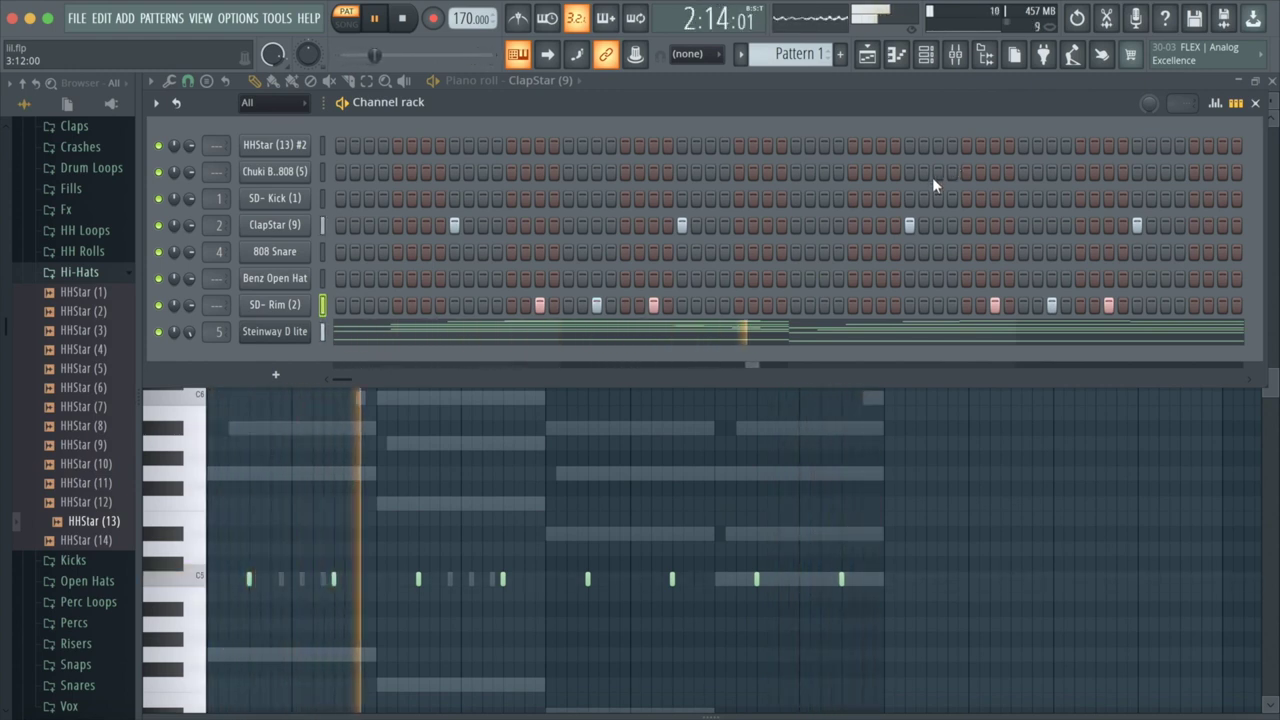
click(1109, 305)
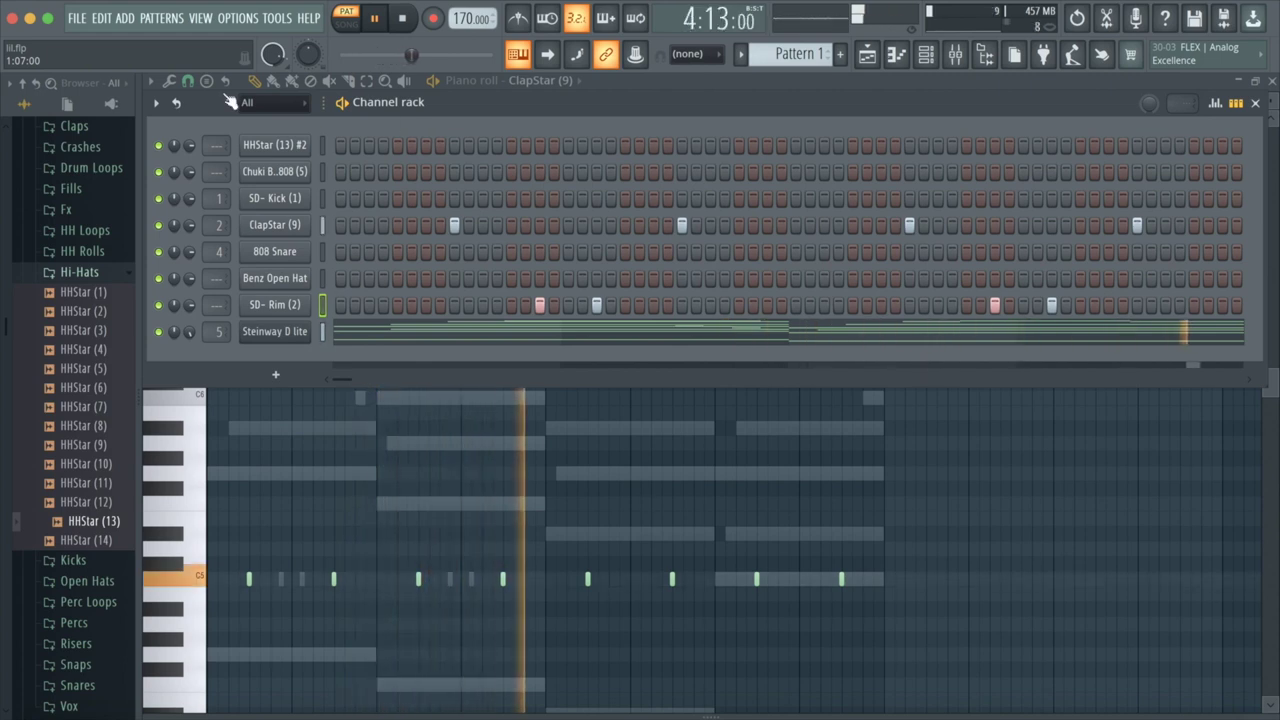
Step: Audition the Chuki Beats 808 (5) and HHStar (13) #2 samples, and fill HHStar (13) #2 on each 2 steps
click(276, 174)
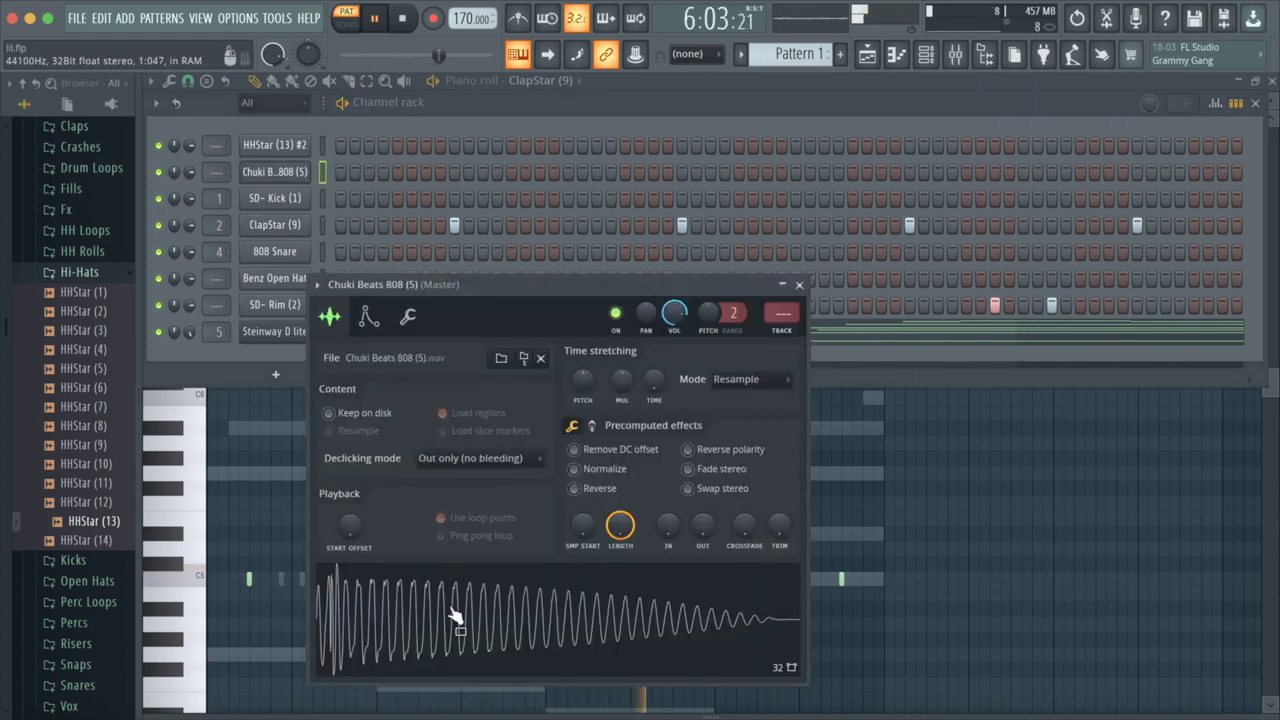
click(799, 286)
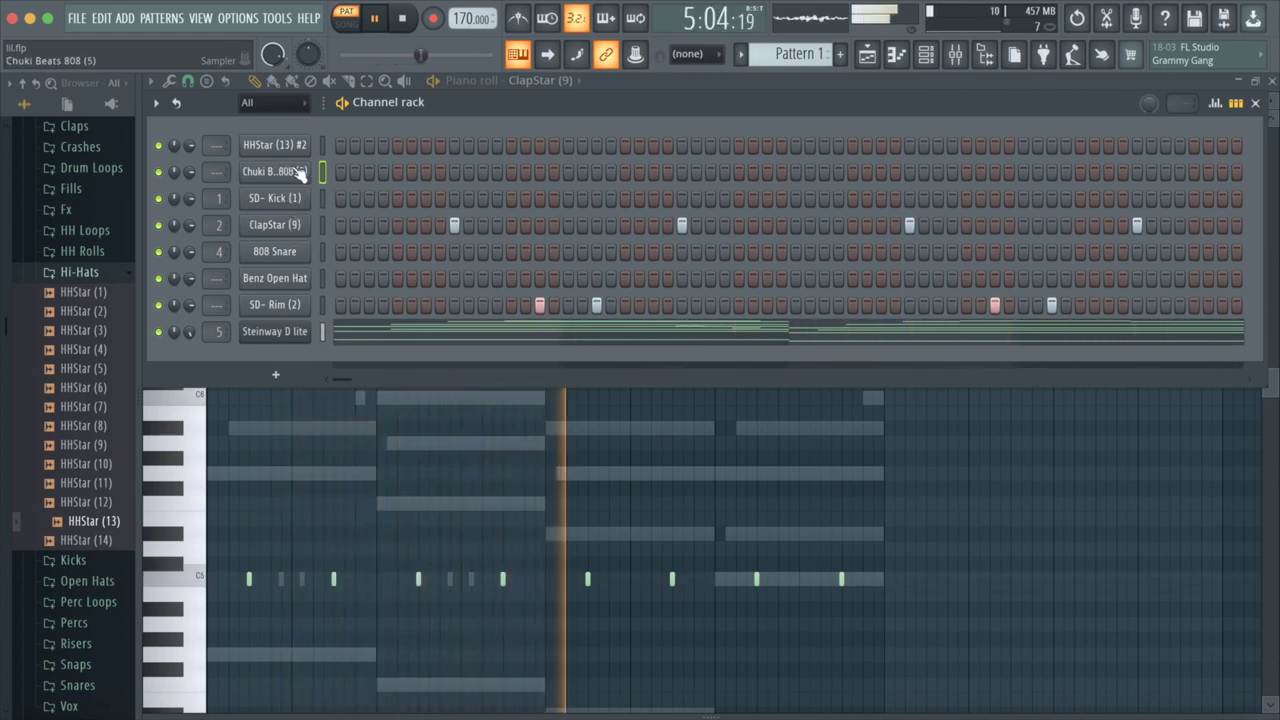
click(276, 147)
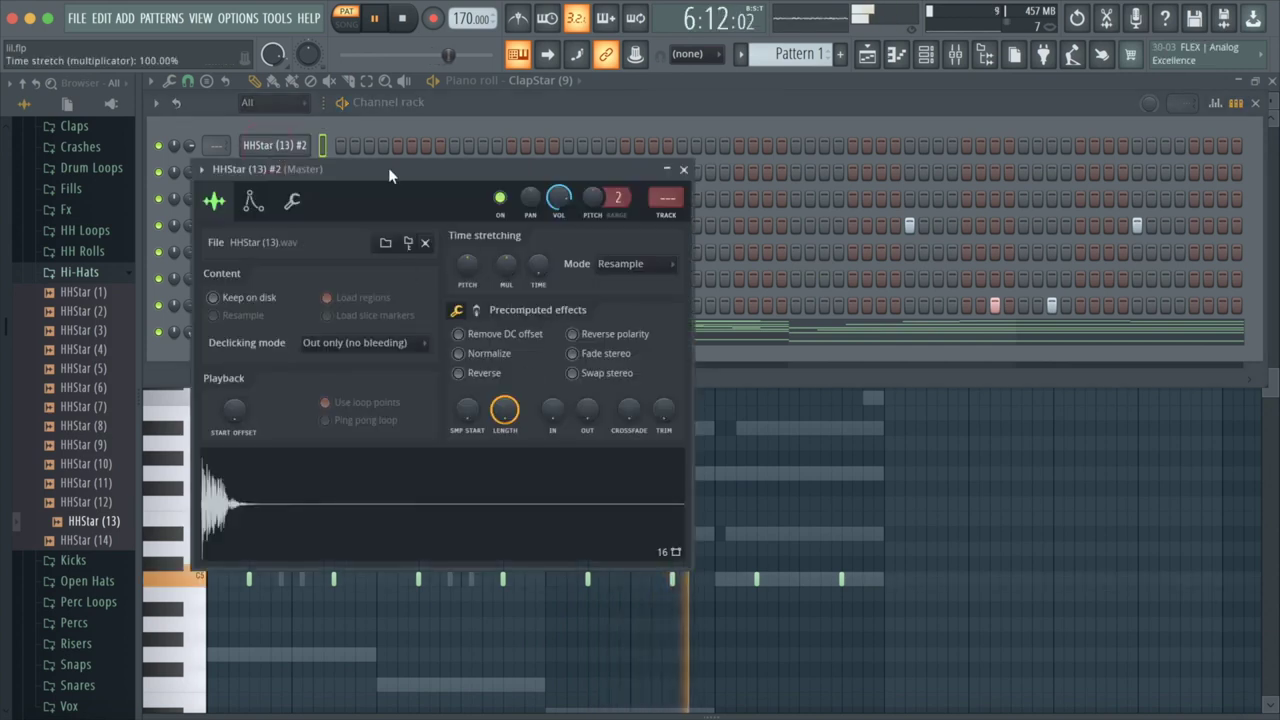
click(685, 170)
right_click(305, 146)
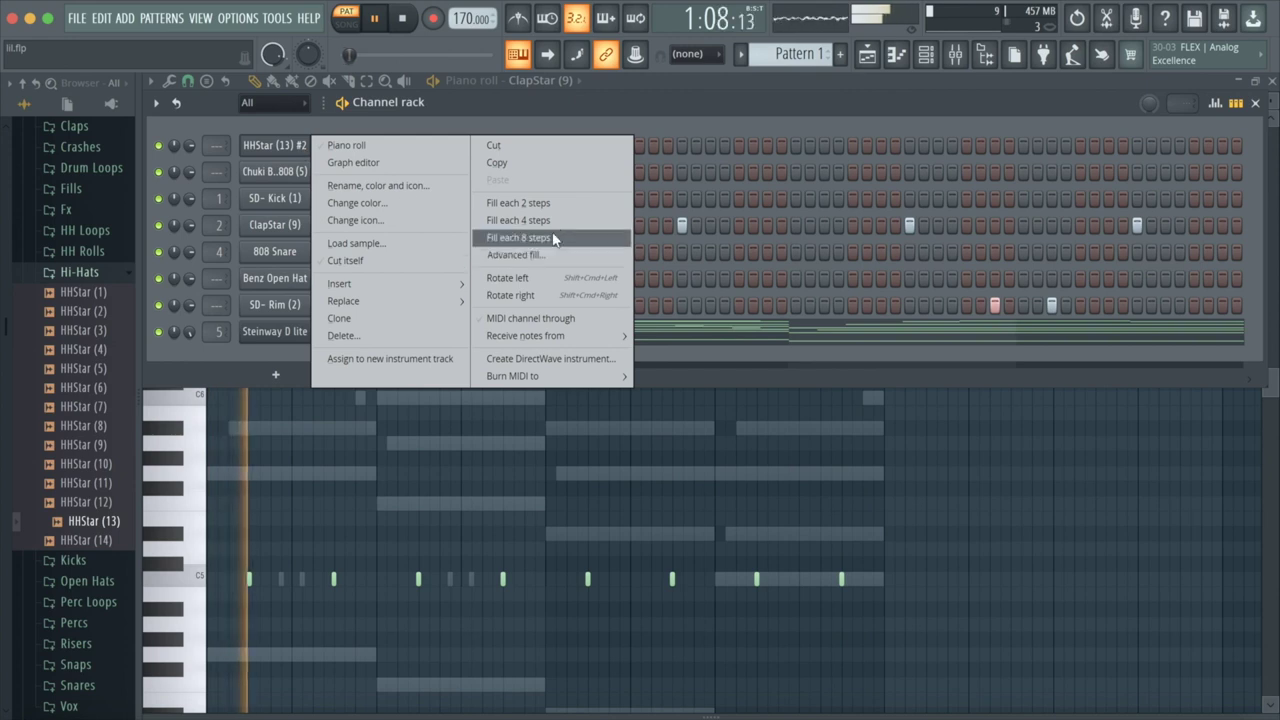
click(545, 205)
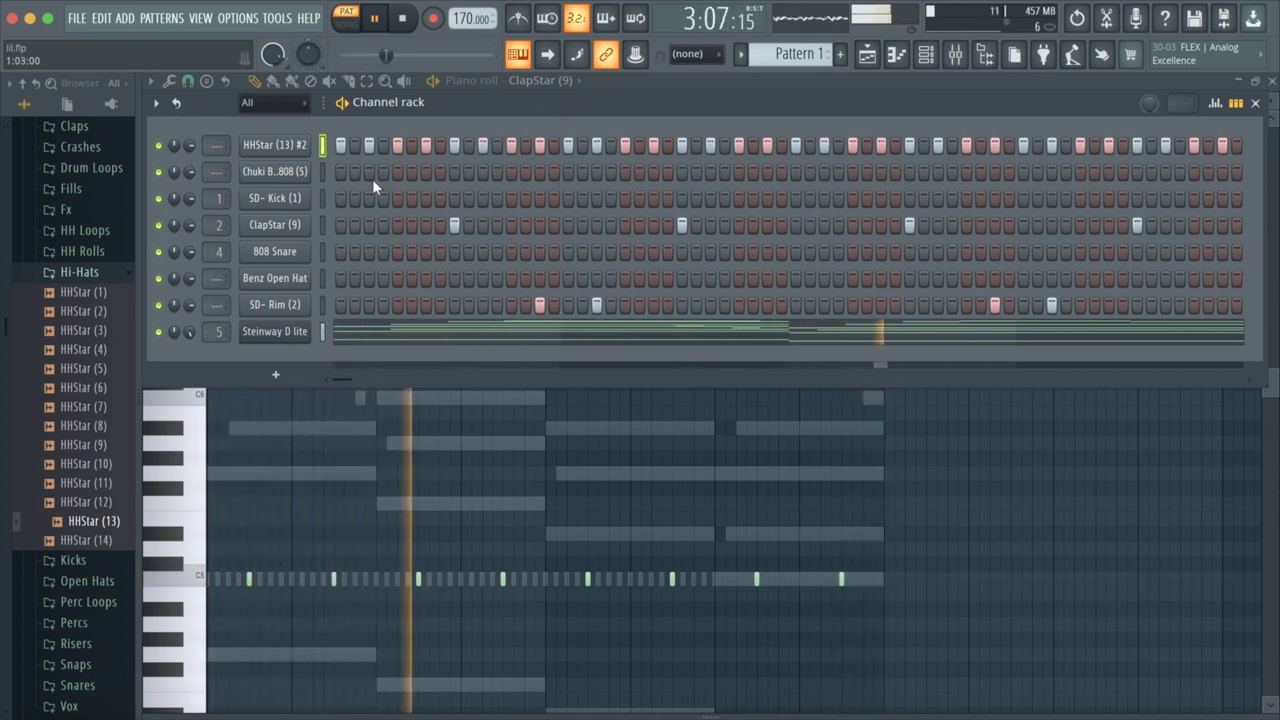
Step: Audition the Benz Open Hat sample and place its hits on steps 5, 21, 37 and 53
click(285, 282)
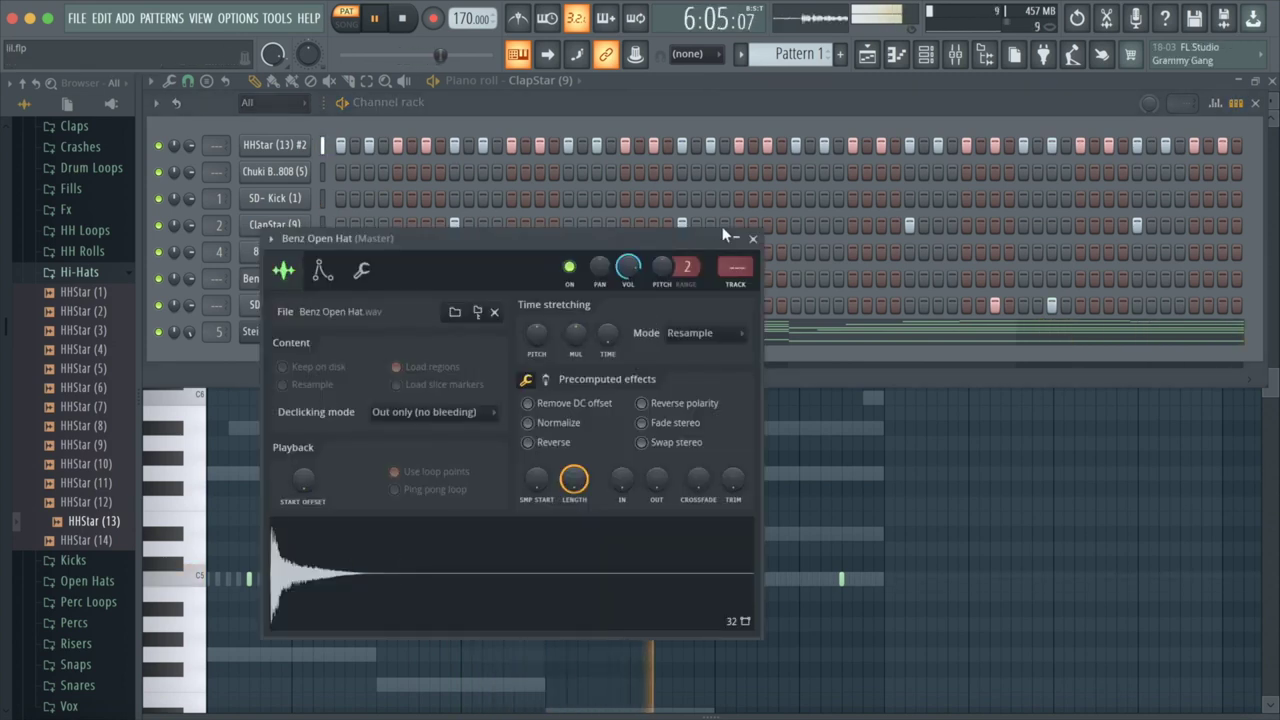
click(752, 241)
click(397, 277)
click(626, 278)
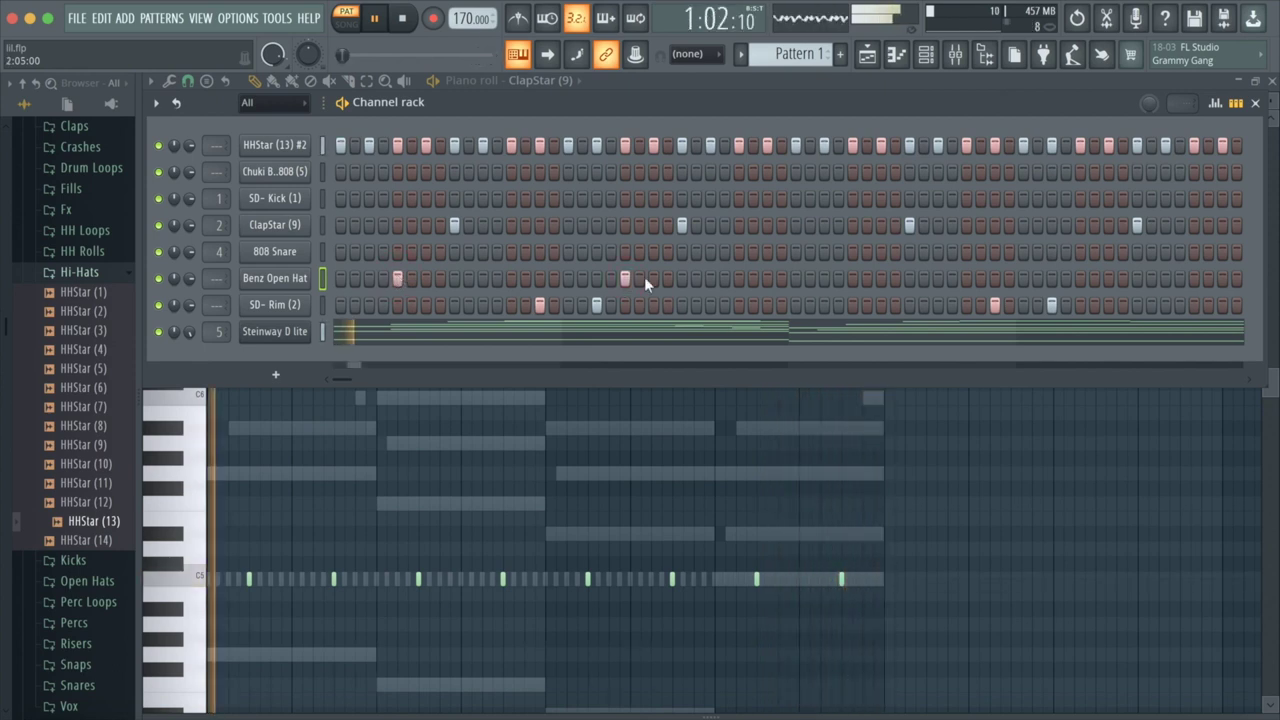
click(853, 278)
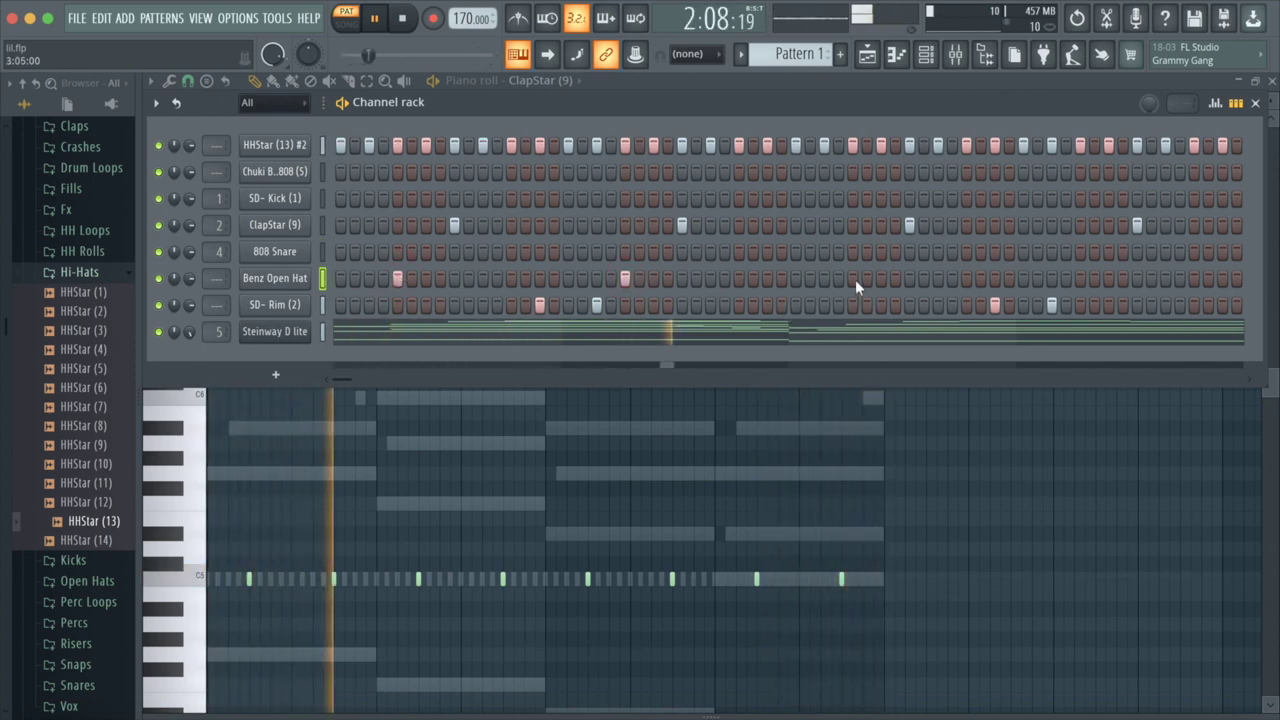
click(1079, 277)
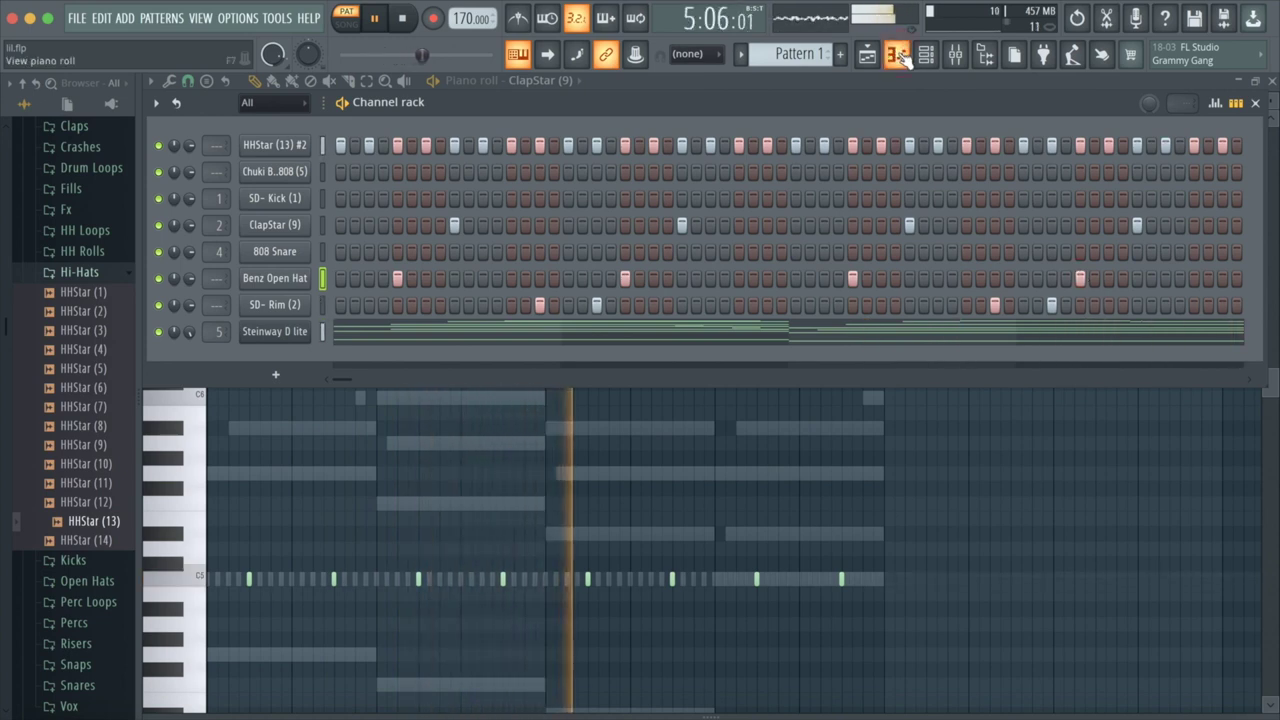
Step: Place a Chuki Beats 808 (5) hit on step 1 and add a short C5 hit at 8:01 in its piano roll
click(899, 55)
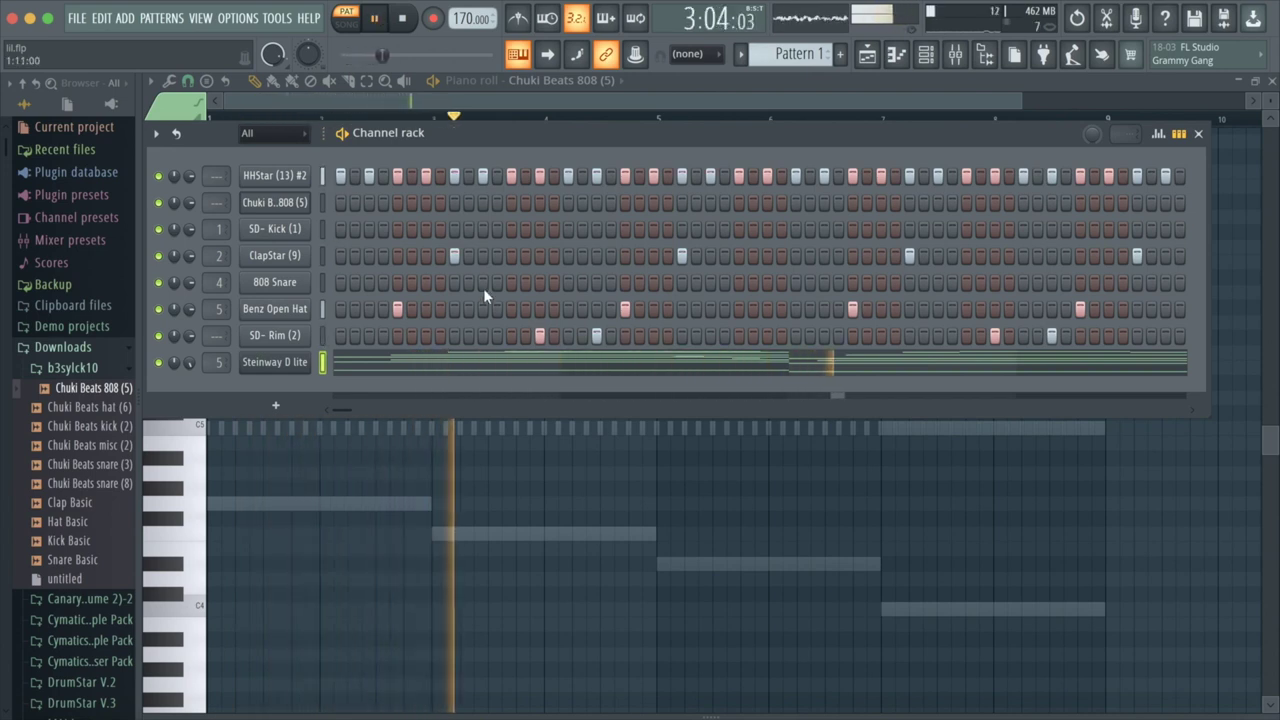
click(340, 202)
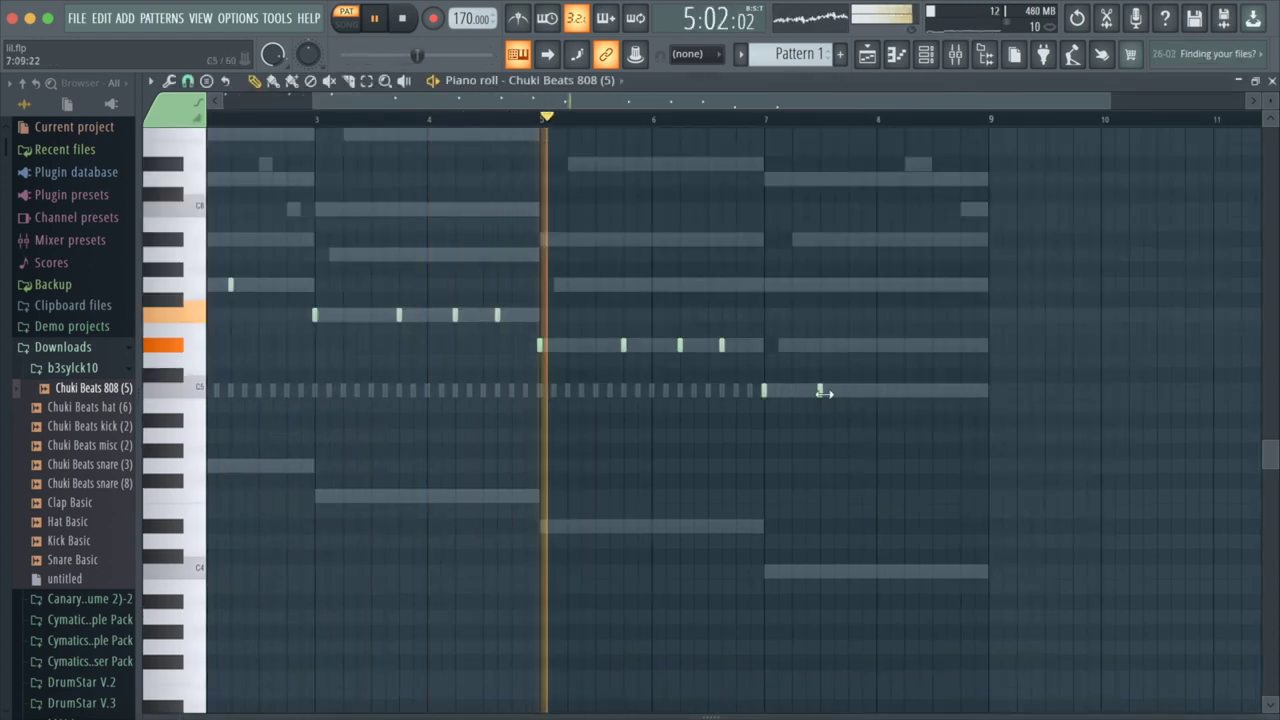
click(877, 390)
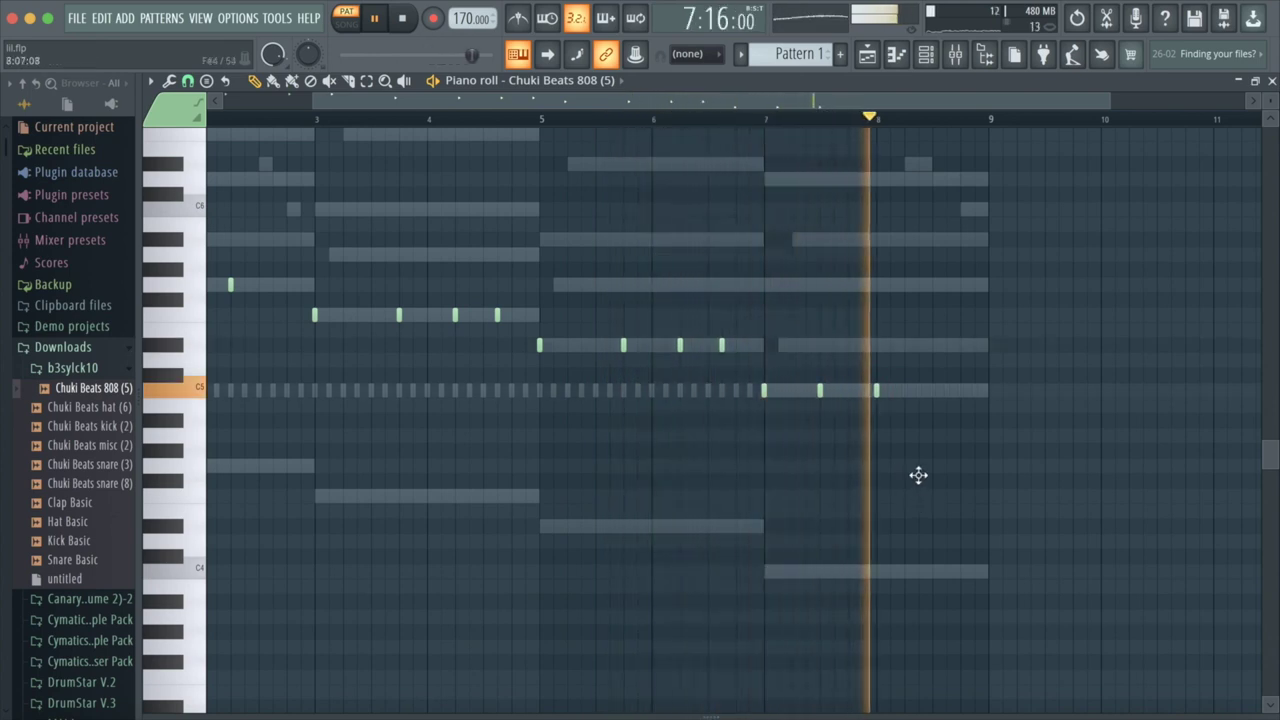
Step: Replace the C5 808 hits at 7:09 and 8:01 with a single C5 hit at 7:07
click(876, 389)
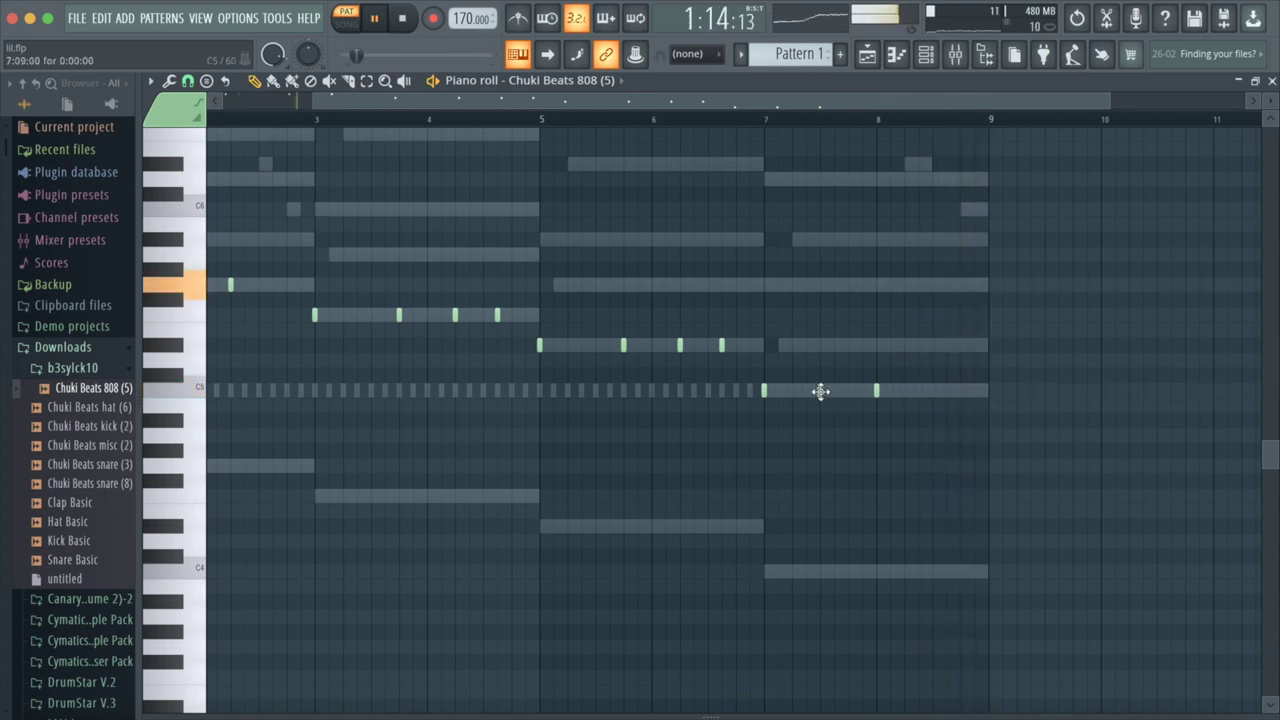
right_click(877, 393)
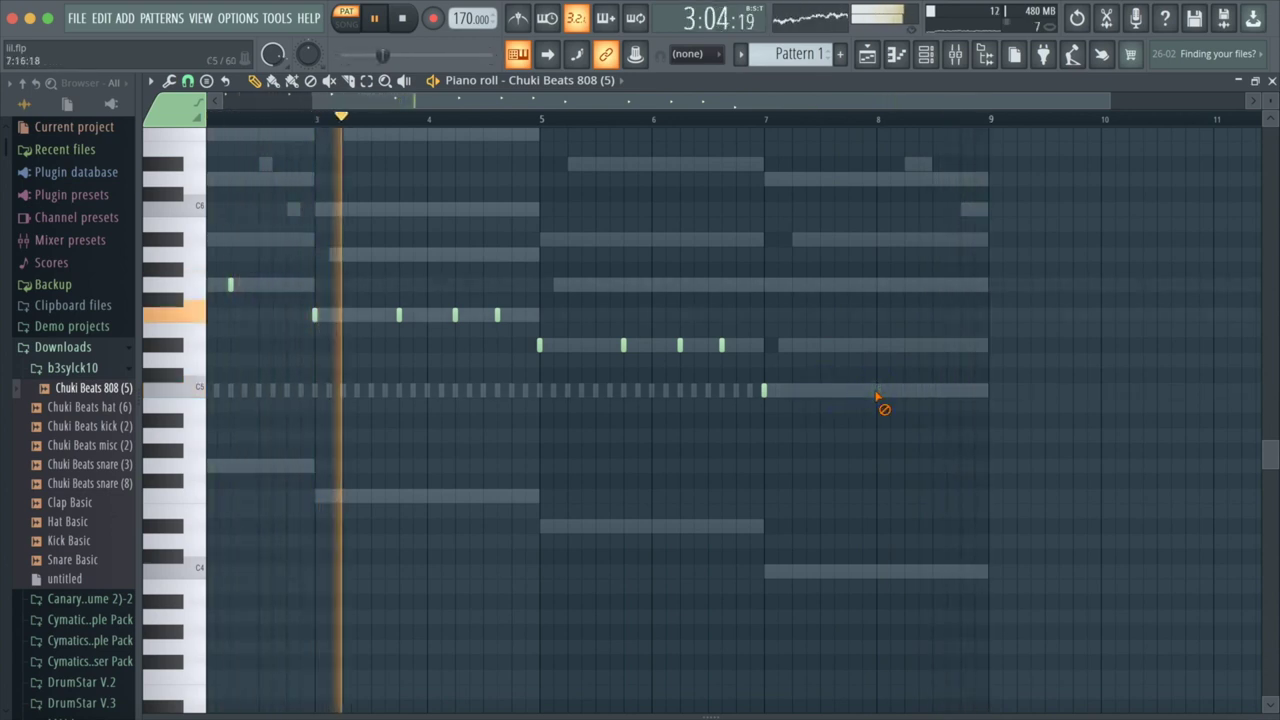
click(834, 390)
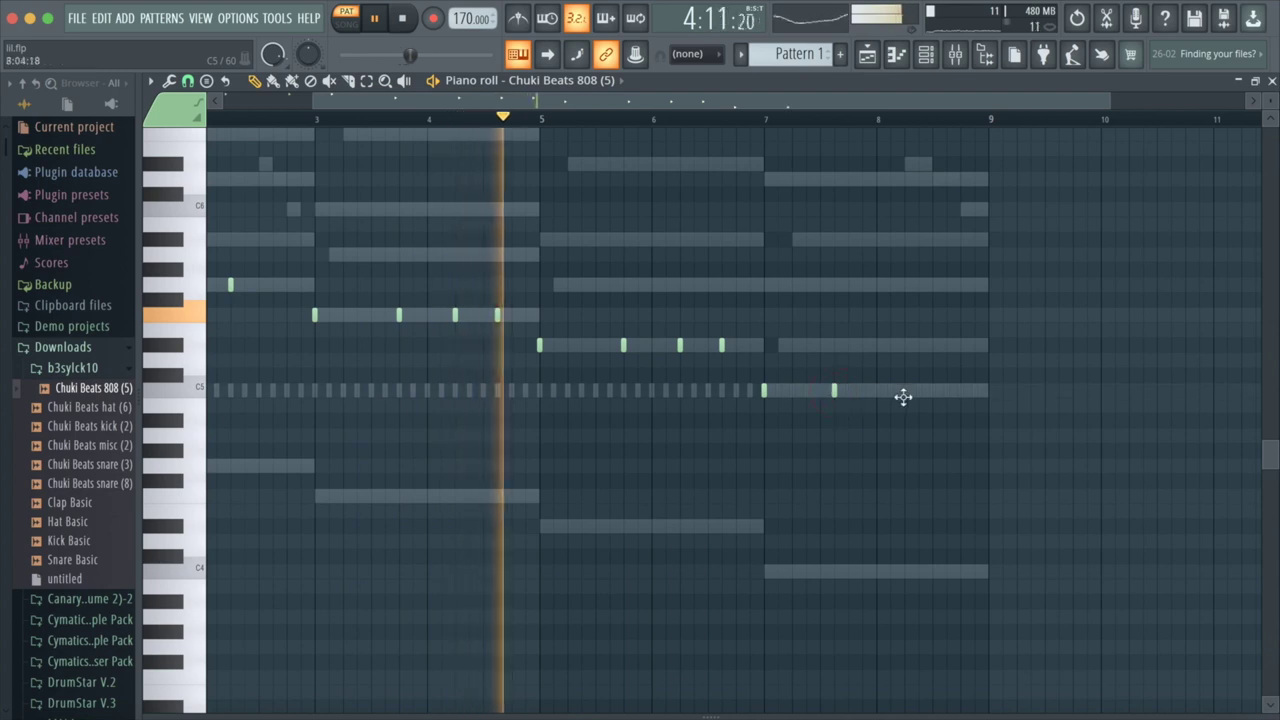
drag(838, 388, 808, 391)
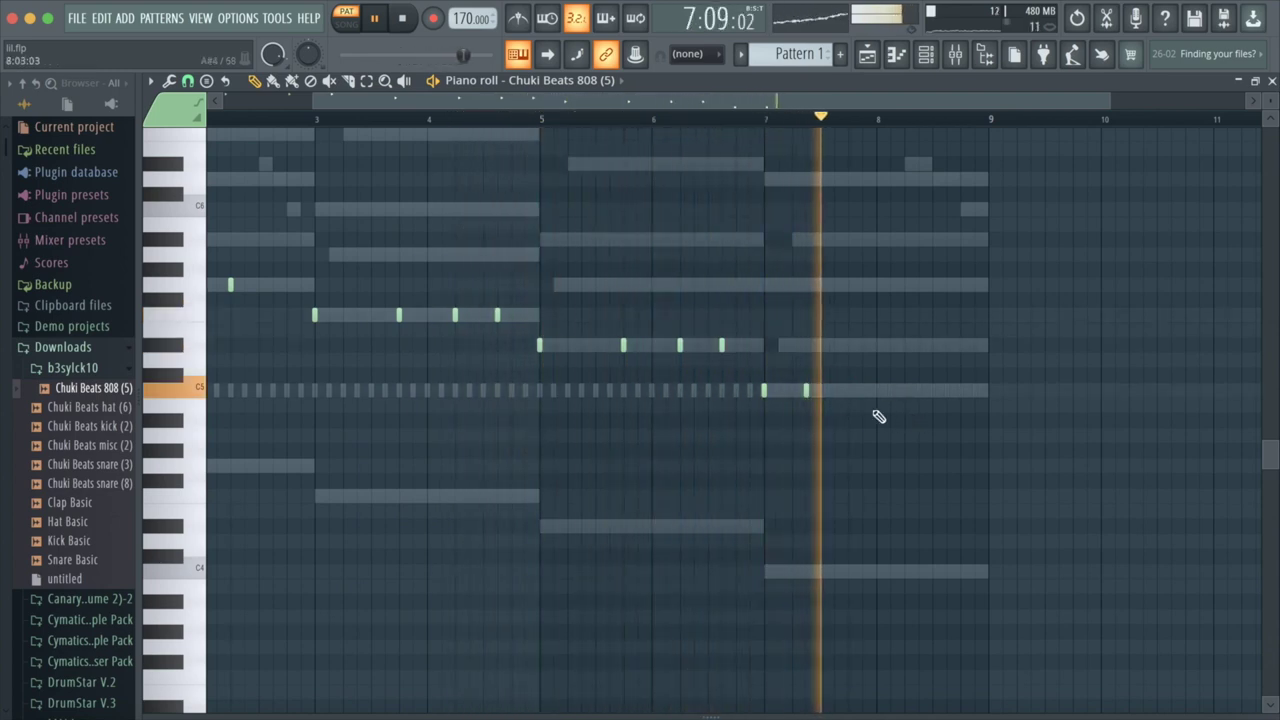
Step: Add short C5 808 hits at 7:13, 8:05, 8:07 and 8:11
click(848, 390)
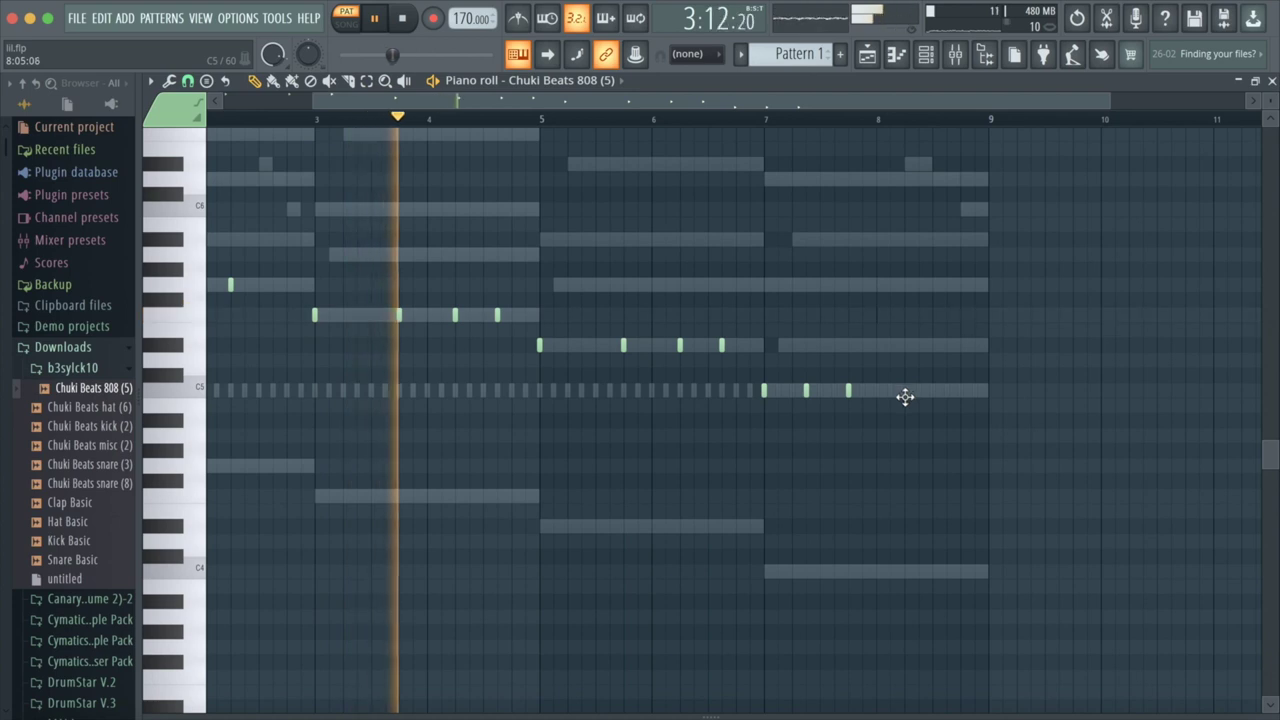
click(905, 390)
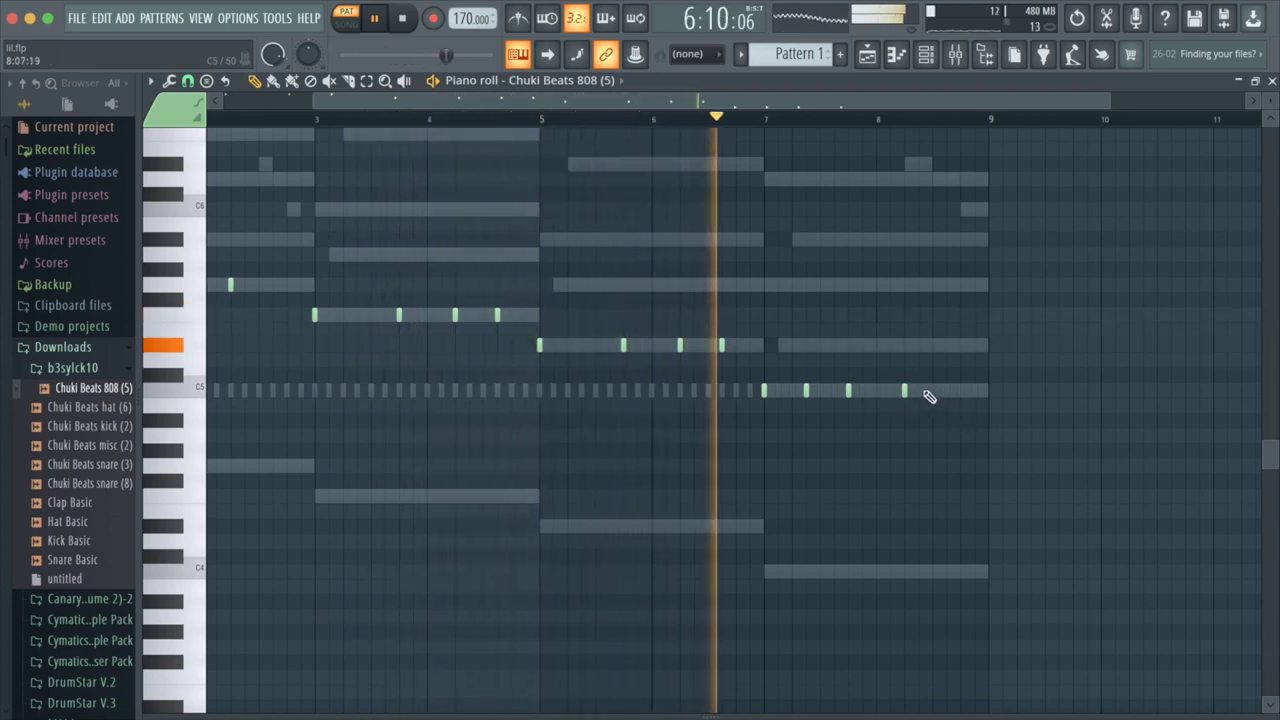
click(918, 390)
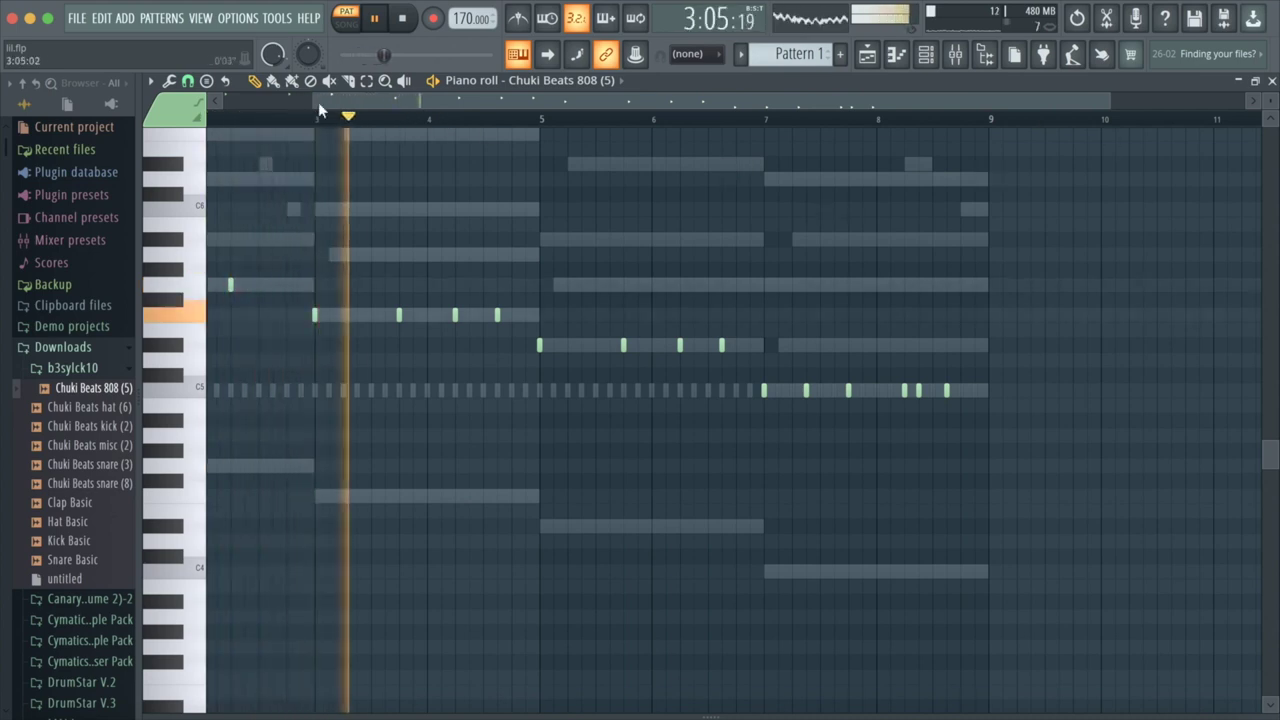
drag(318, 102, 210, 102)
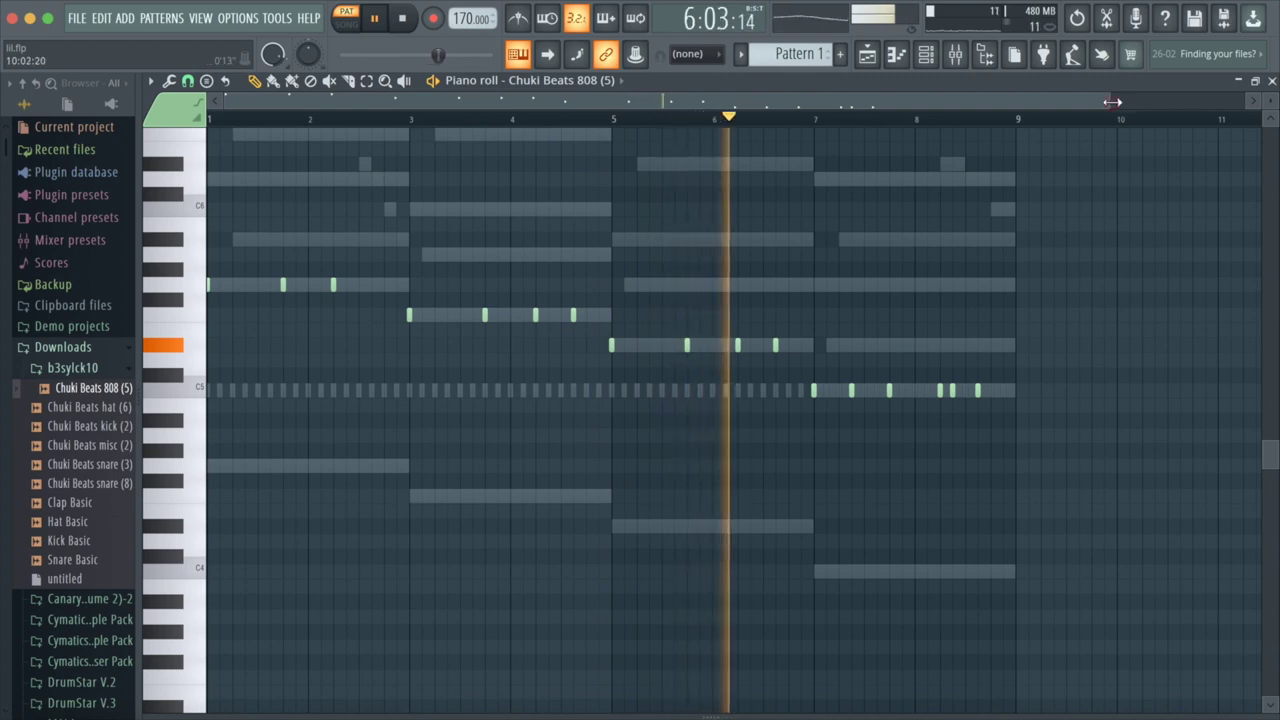
drag(1112, 102, 1212, 102)
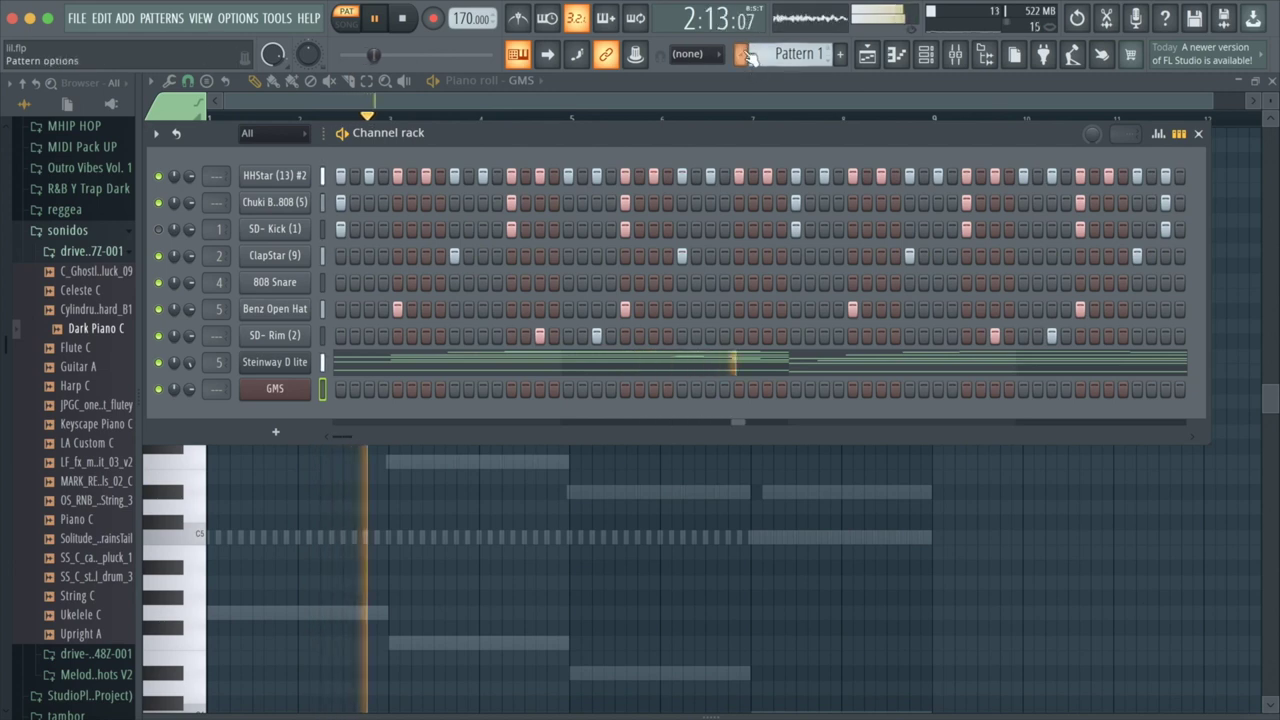
Step: Switch to the melodia 2 pattern and paste the copied melody notes into the GMS channel
click(744, 55)
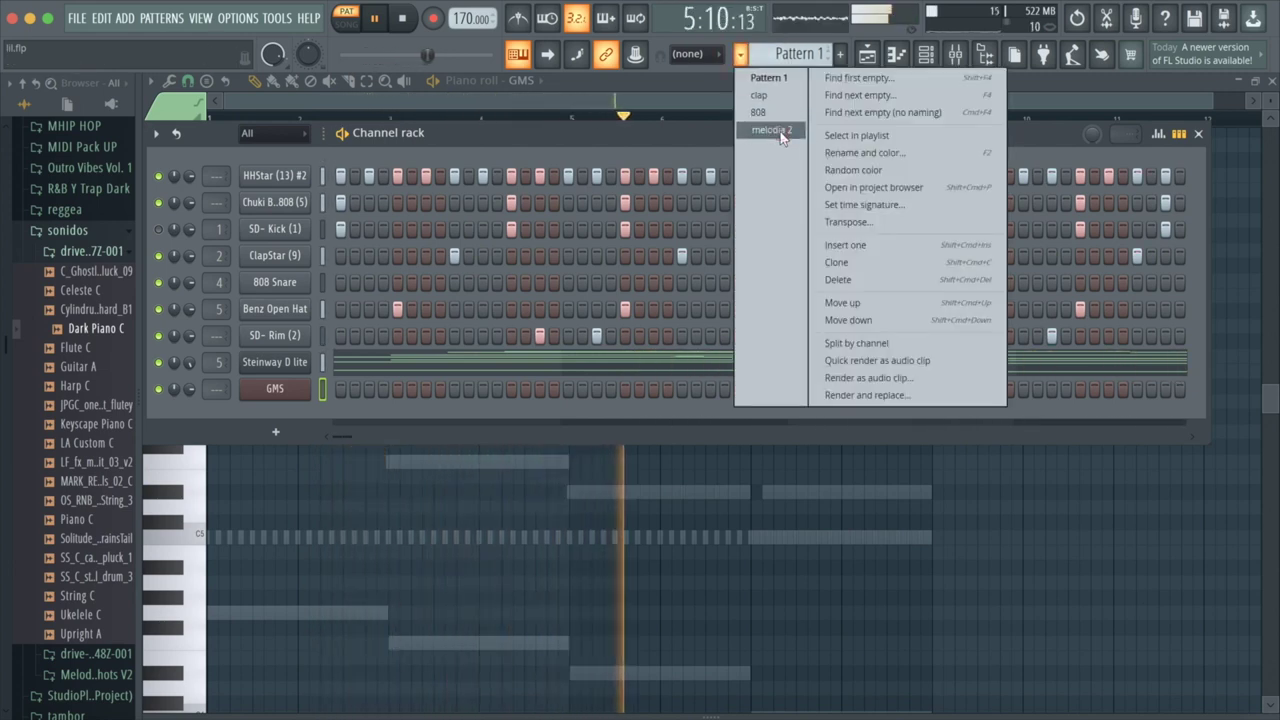
click(779, 131)
right_click(277, 391)
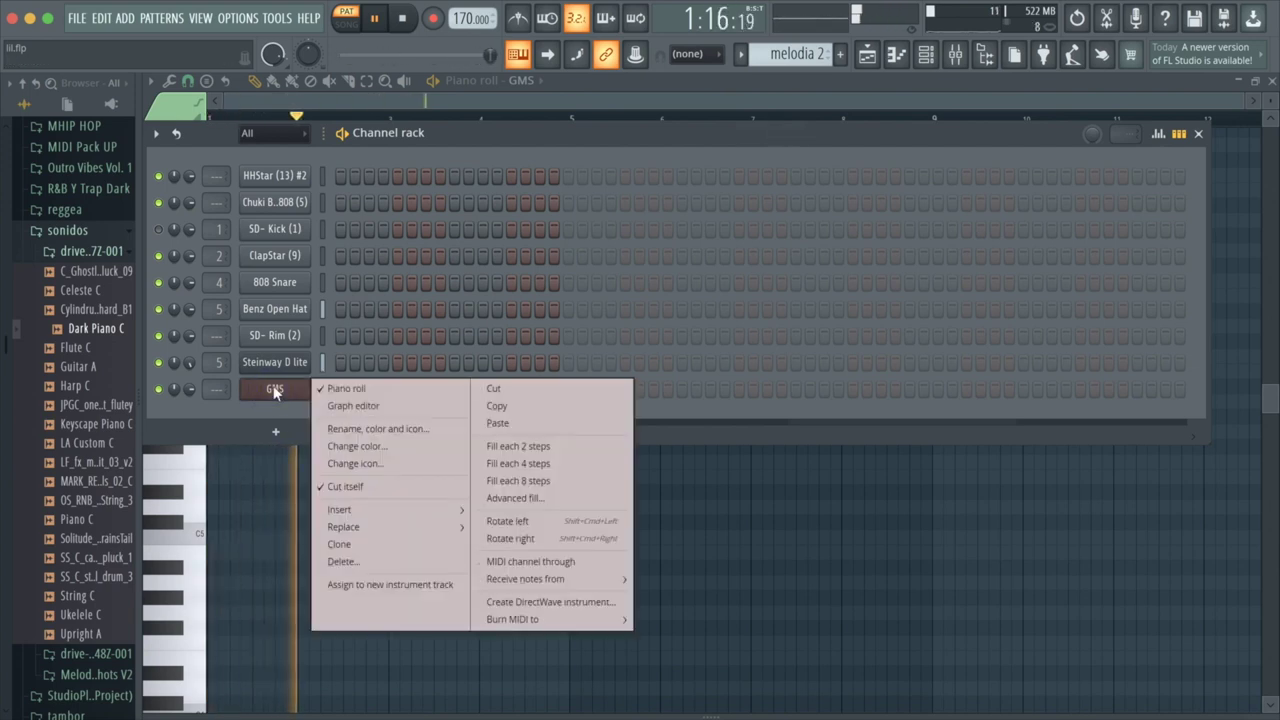
click(498, 423)
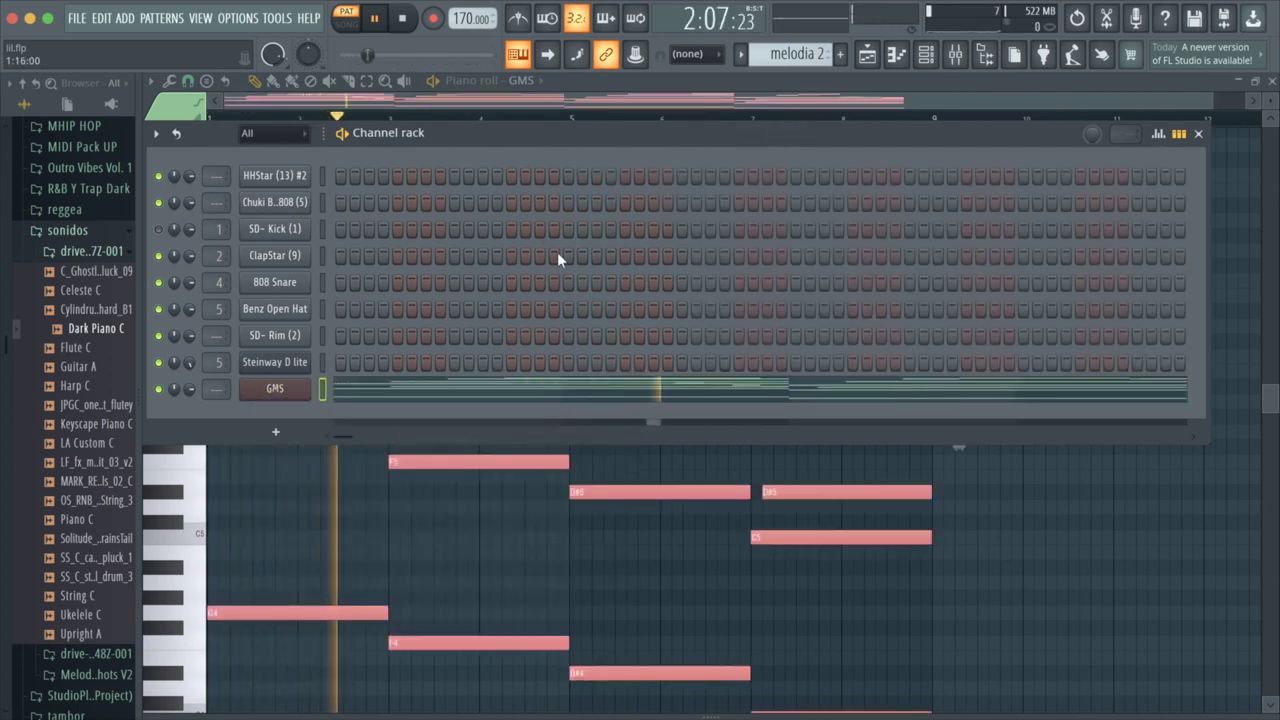
Step: Lower the GMS synth's output level to -14.2 dB and route the GMS channel to mixer track 8
click(274, 389)
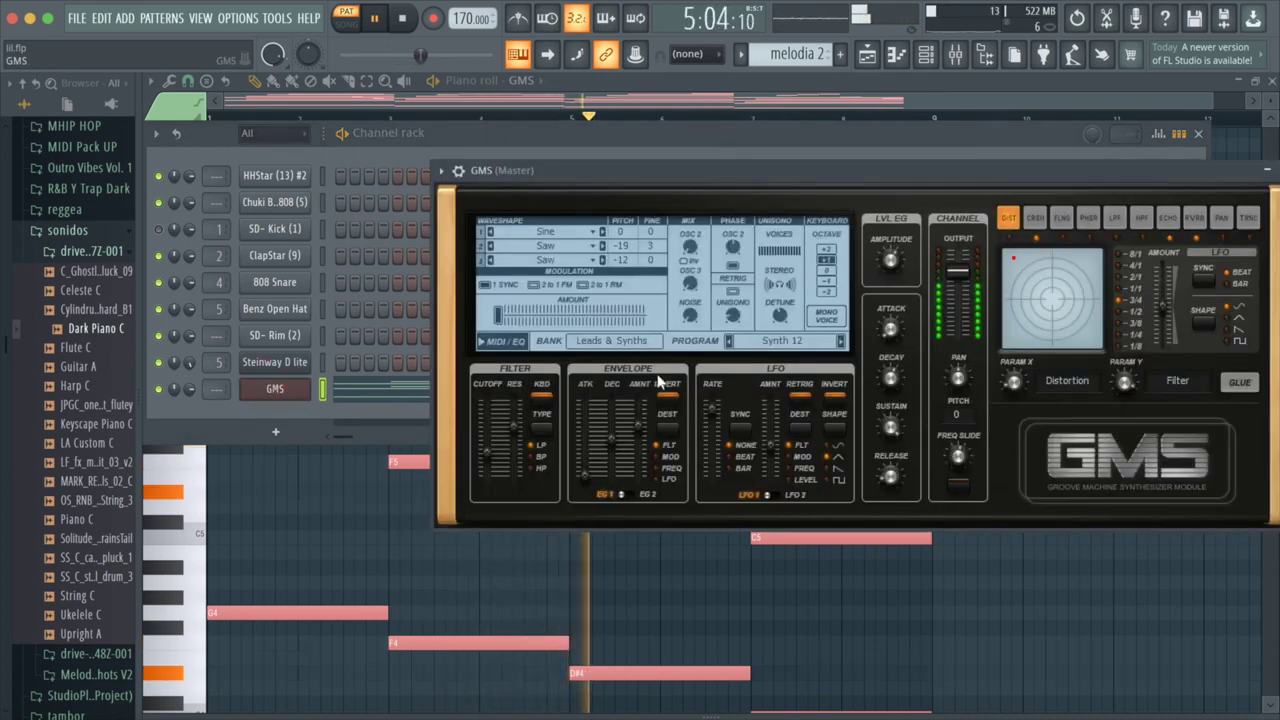
click(741, 424)
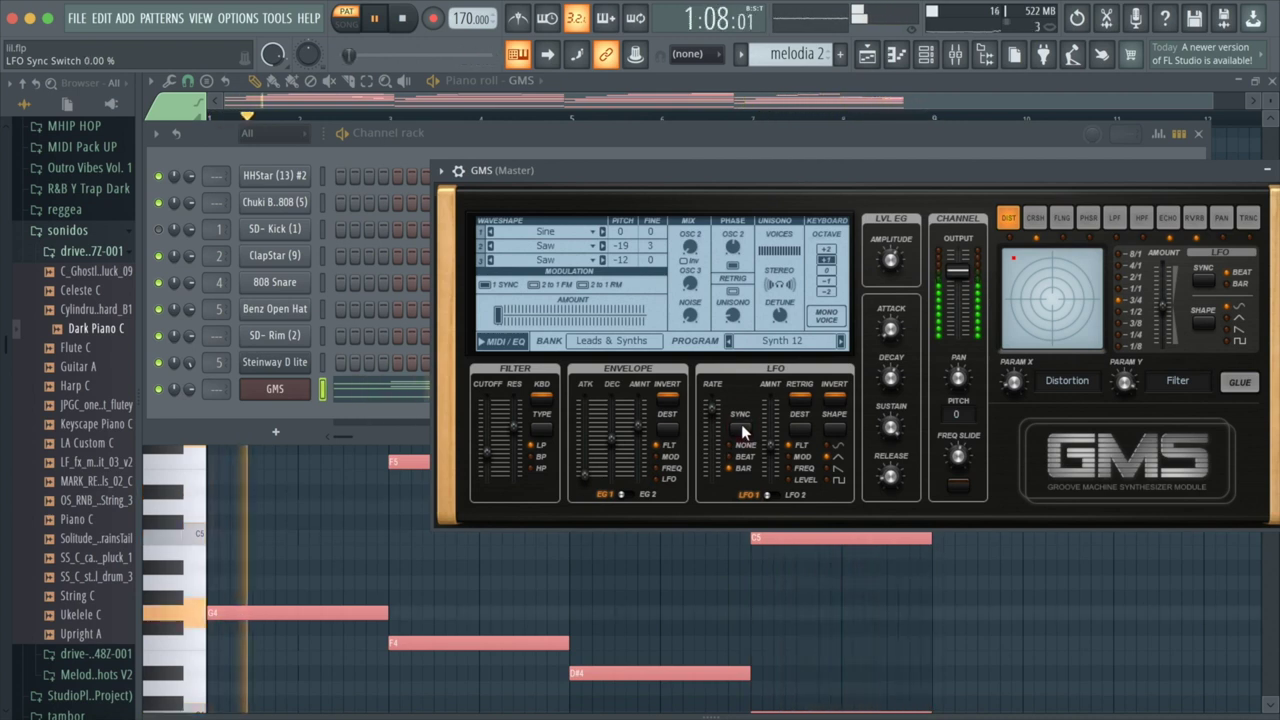
click(741, 424)
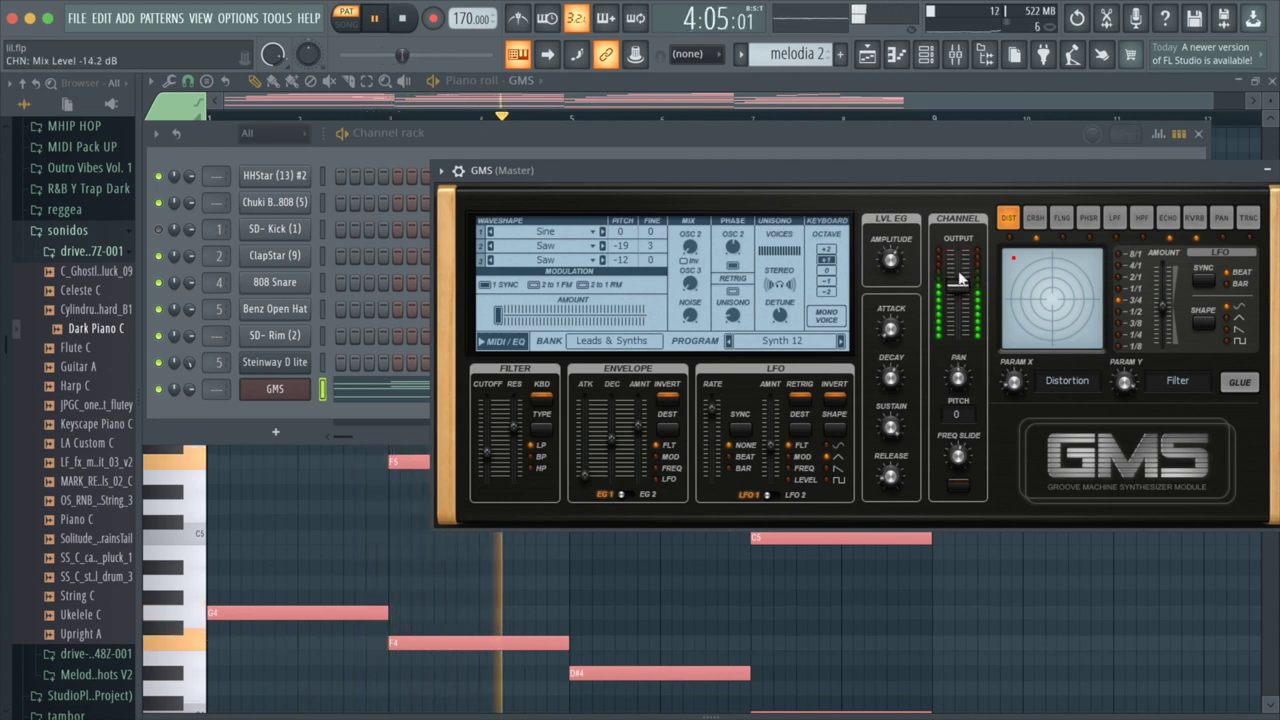
click(212, 388)
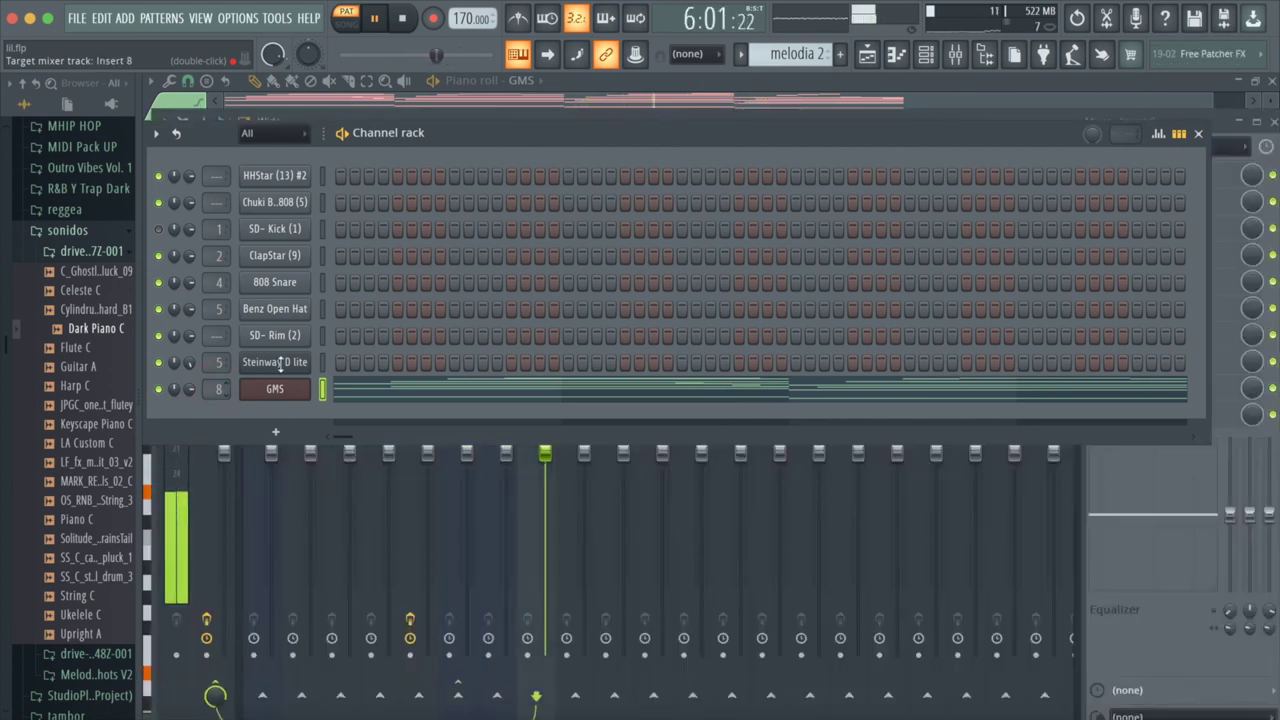
Step: Load Frequency Splitter on mixer insert 8, cut its high band output completely and reduce its low band output slightly
click(1037, 57)
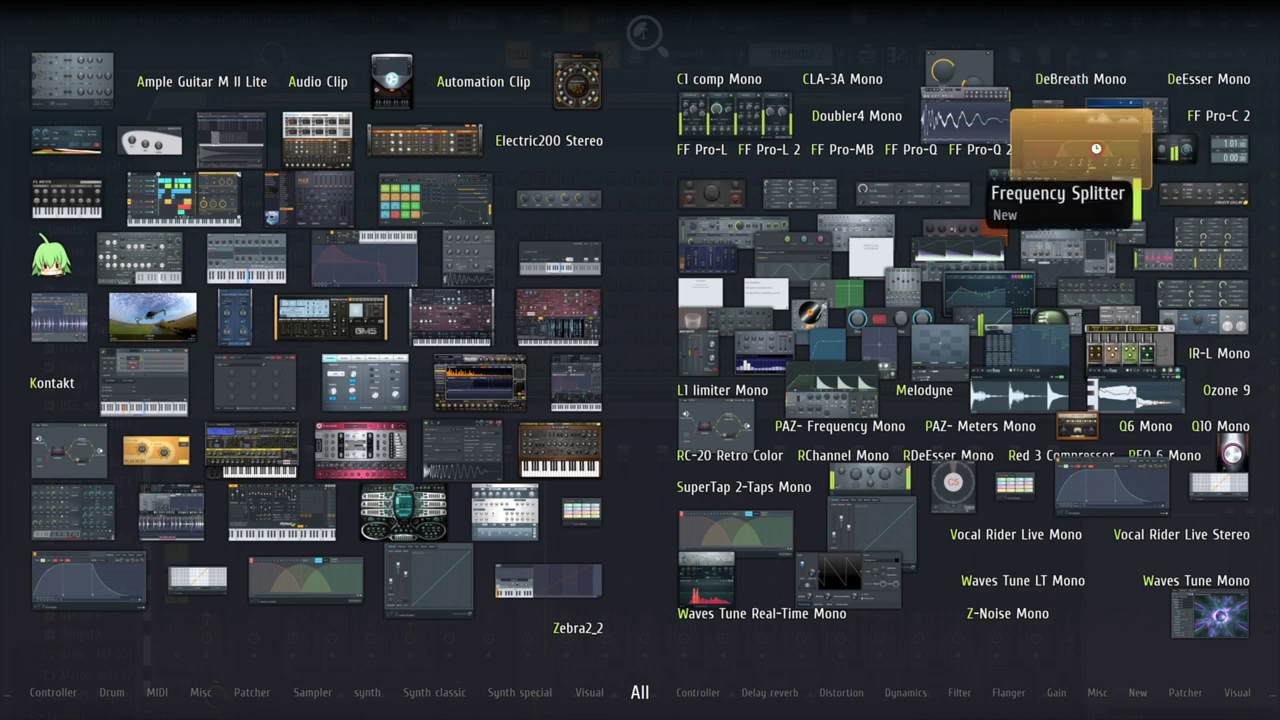
click(1096, 150)
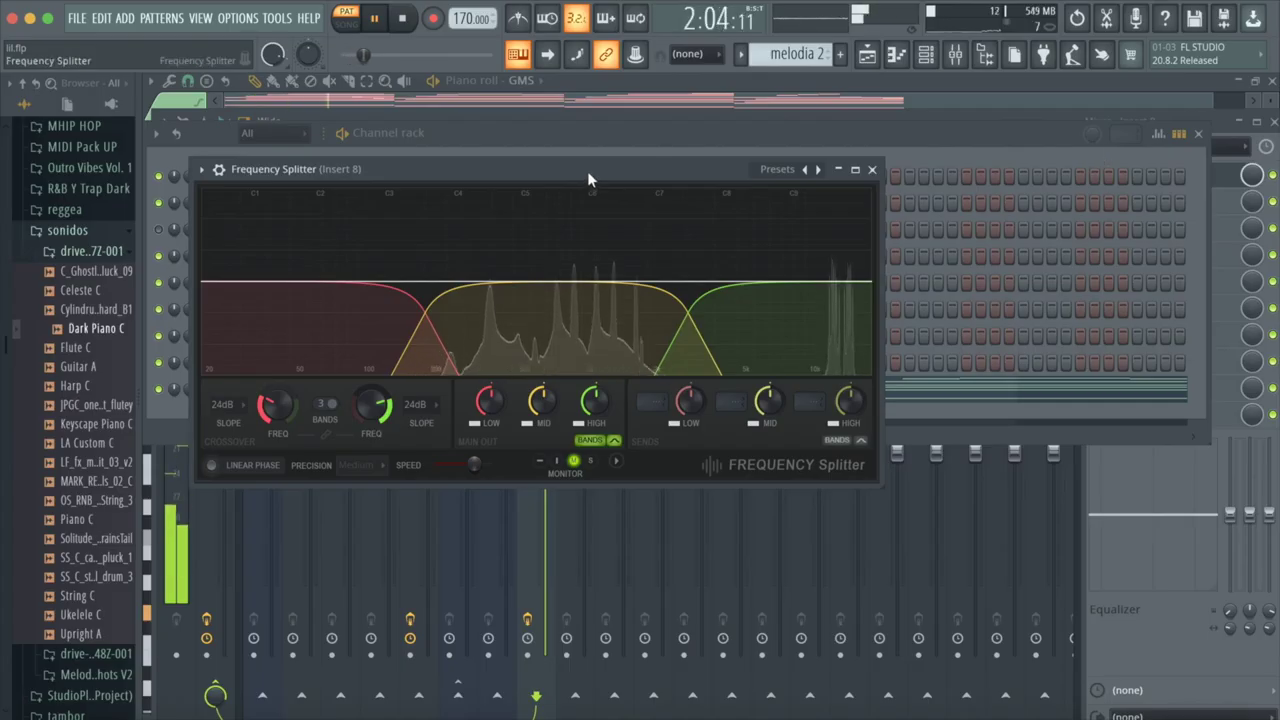
drag(592, 401, 572, 390)
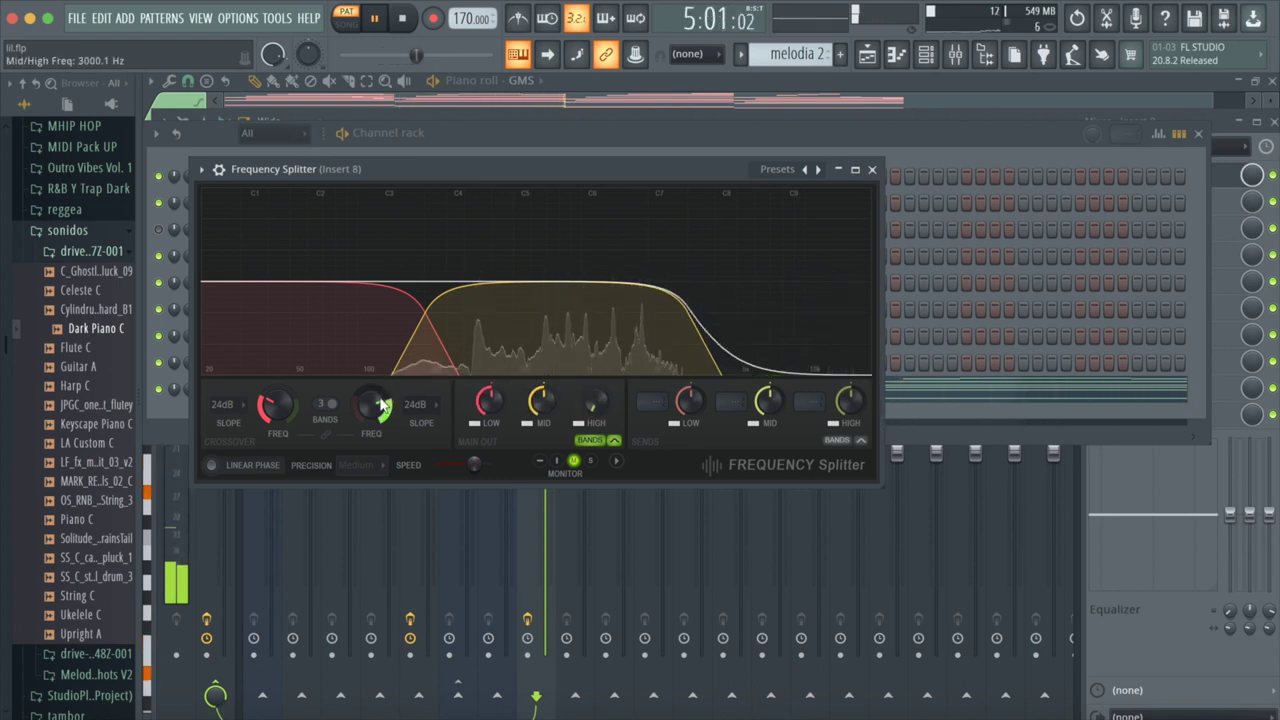
drag(381, 403, 381, 401)
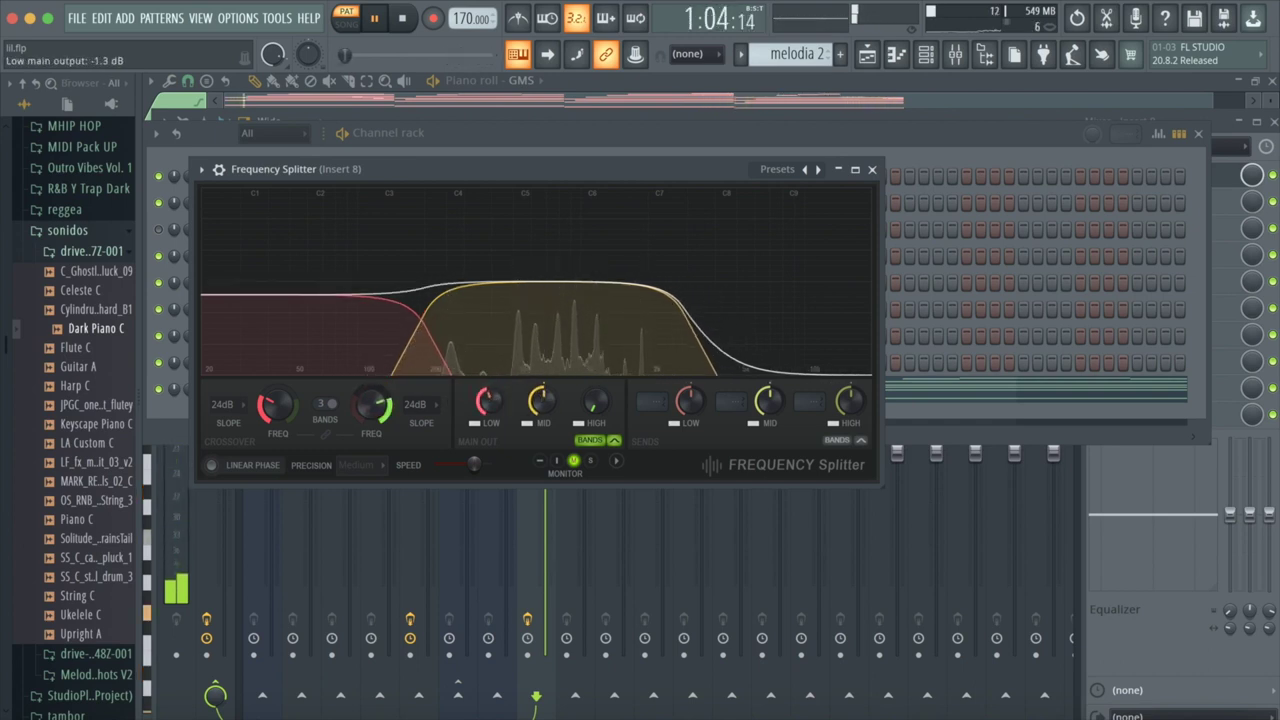
drag(487, 401, 508, 397)
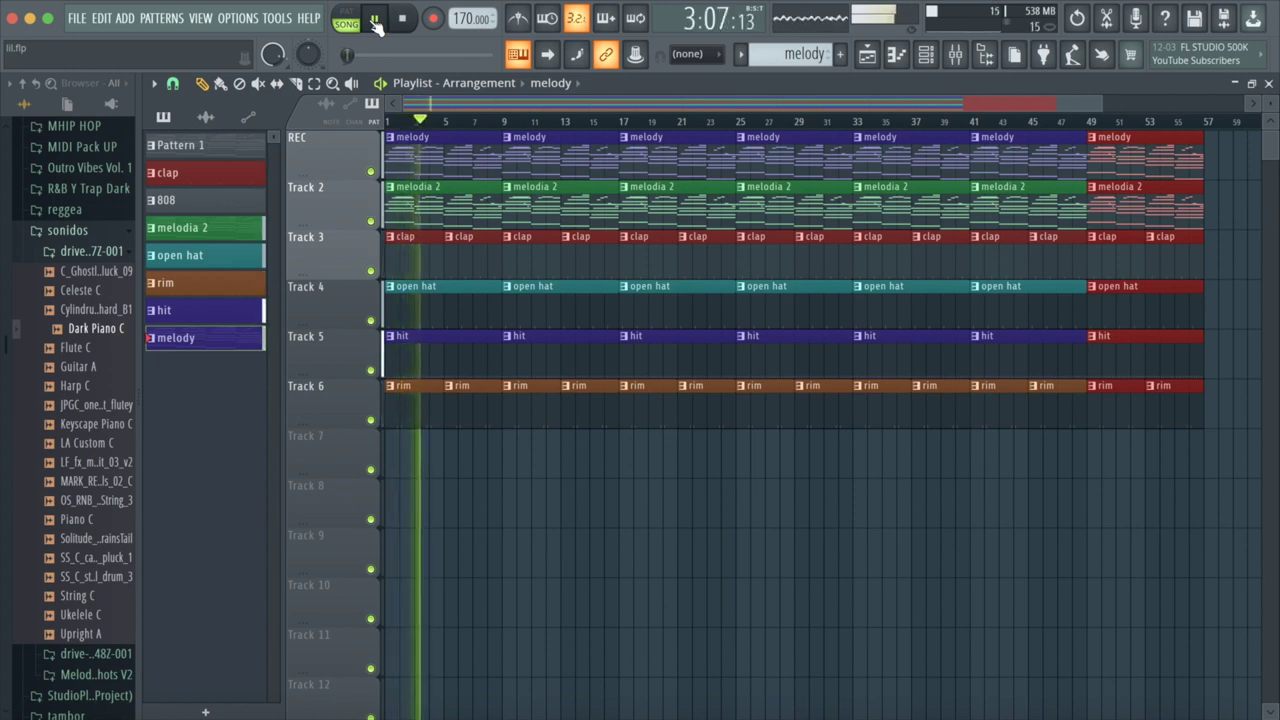
Step: Delete the melodia 2, open hat and 808 clips that start at bar 9 in the playlist
click(374, 18)
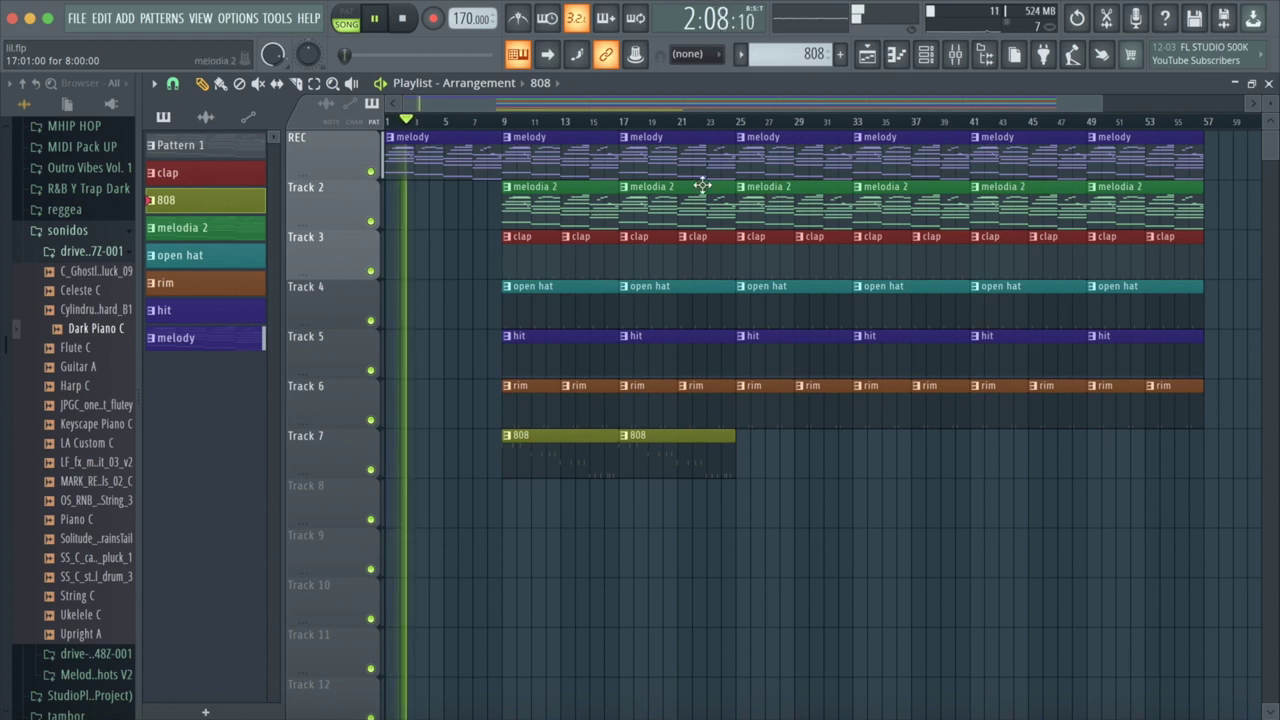
drag(1100, 103, 715, 103)
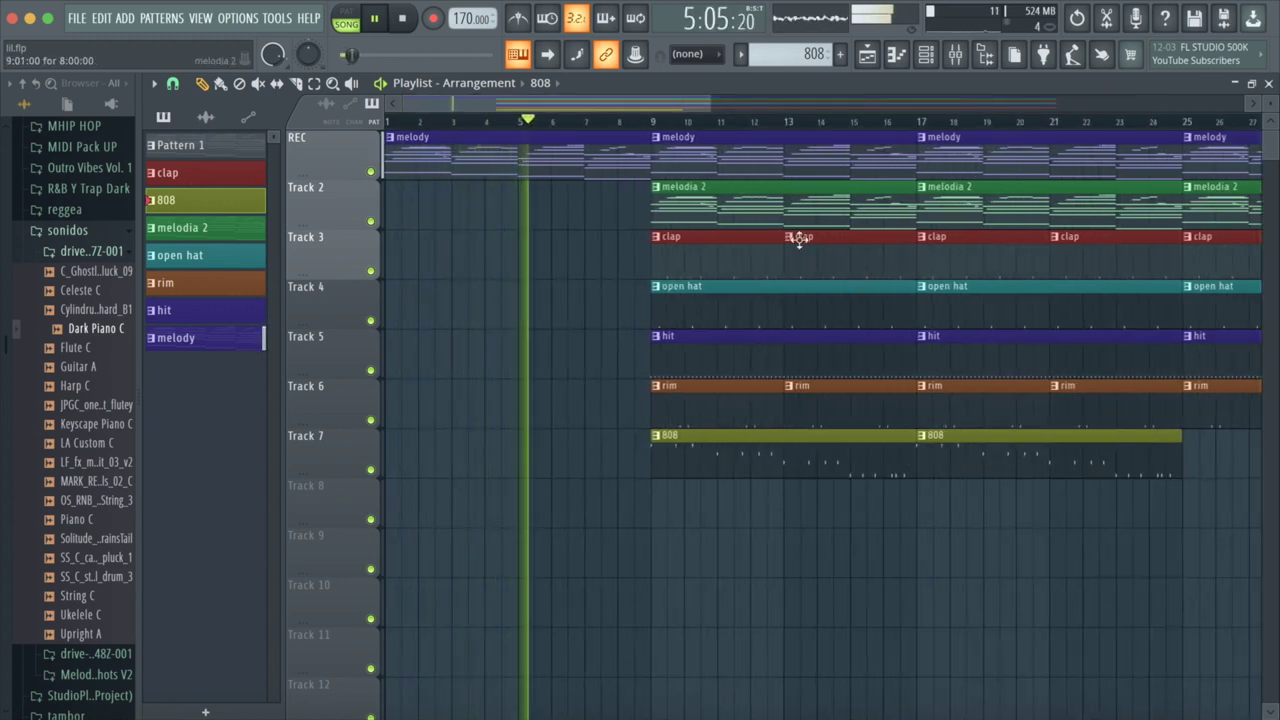
right_click(727, 208)
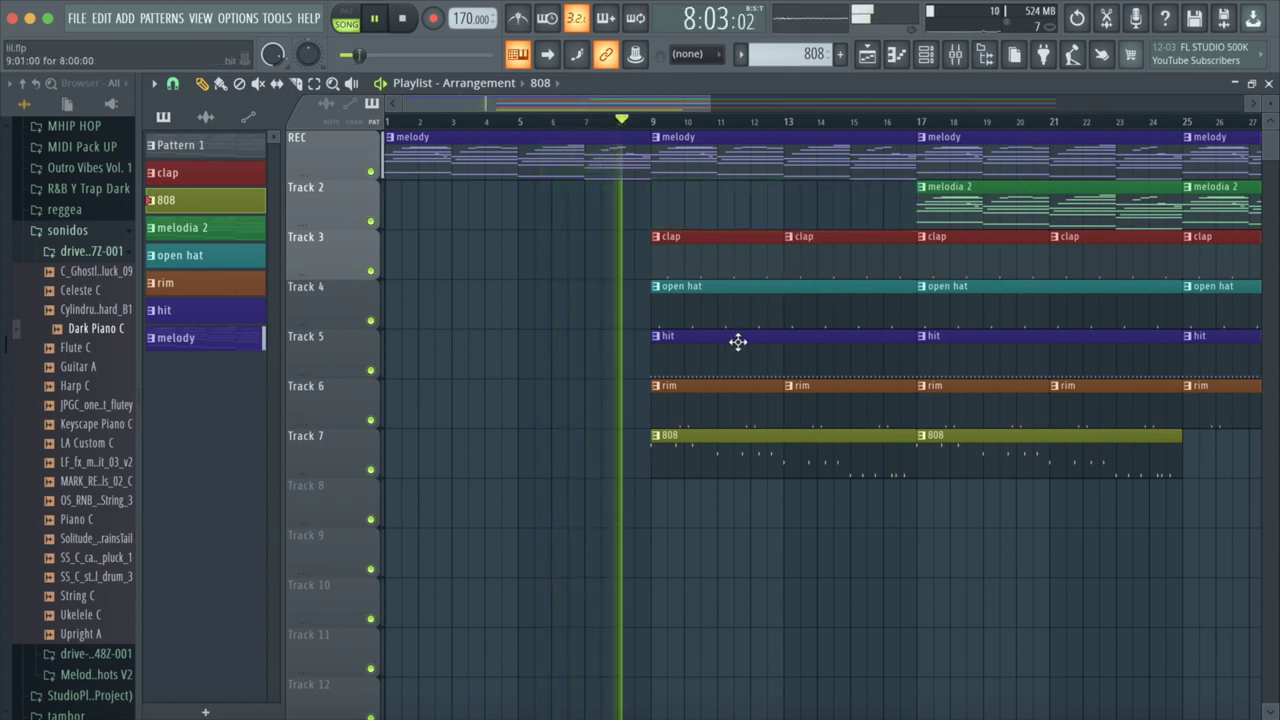
right_click(722, 300)
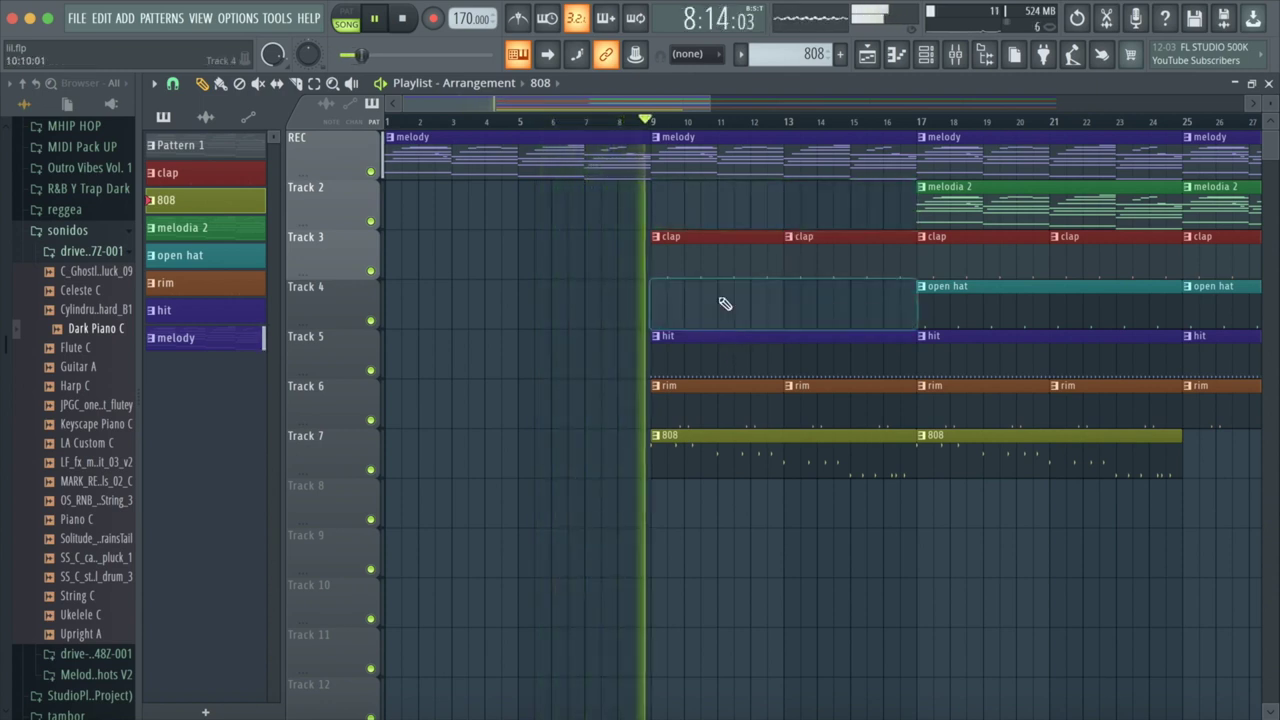
right_click(711, 468)
key(space)
key(space)
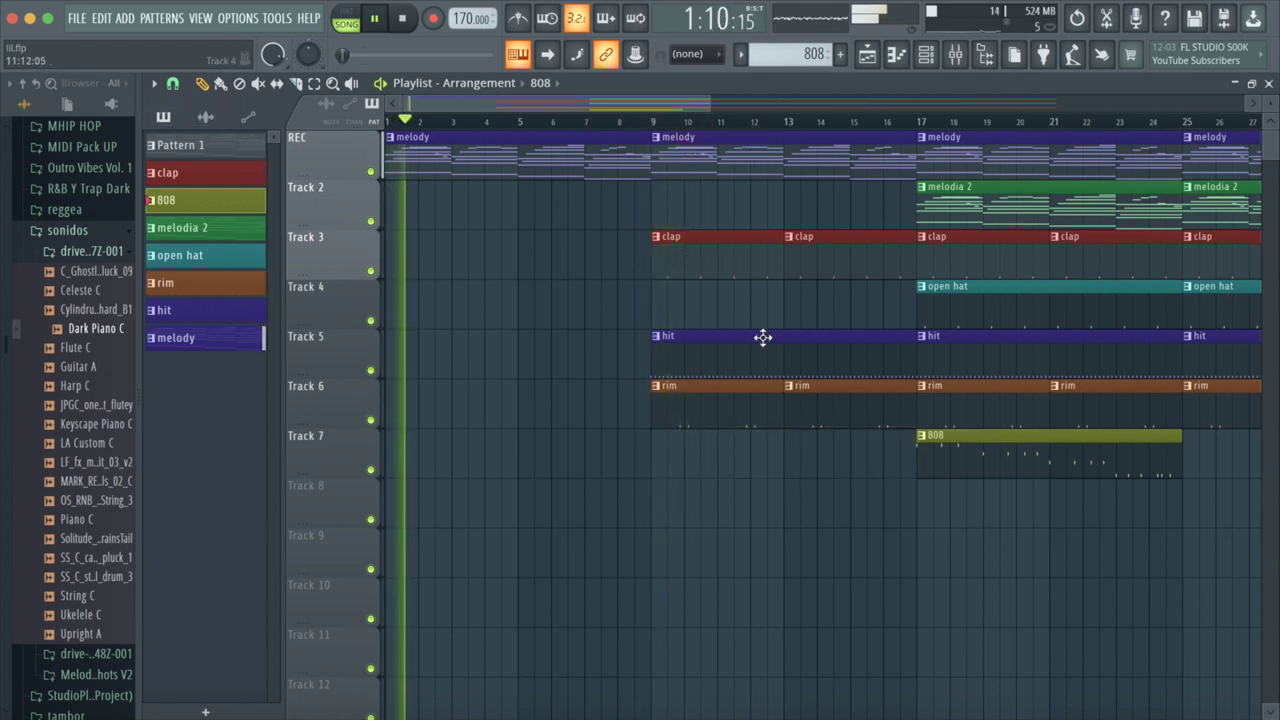
Step: Shorten the hit and clap clips before bar 17 to end at bar 16, and the rim clip to end at bar 15
drag(710, 102, 868, 127)
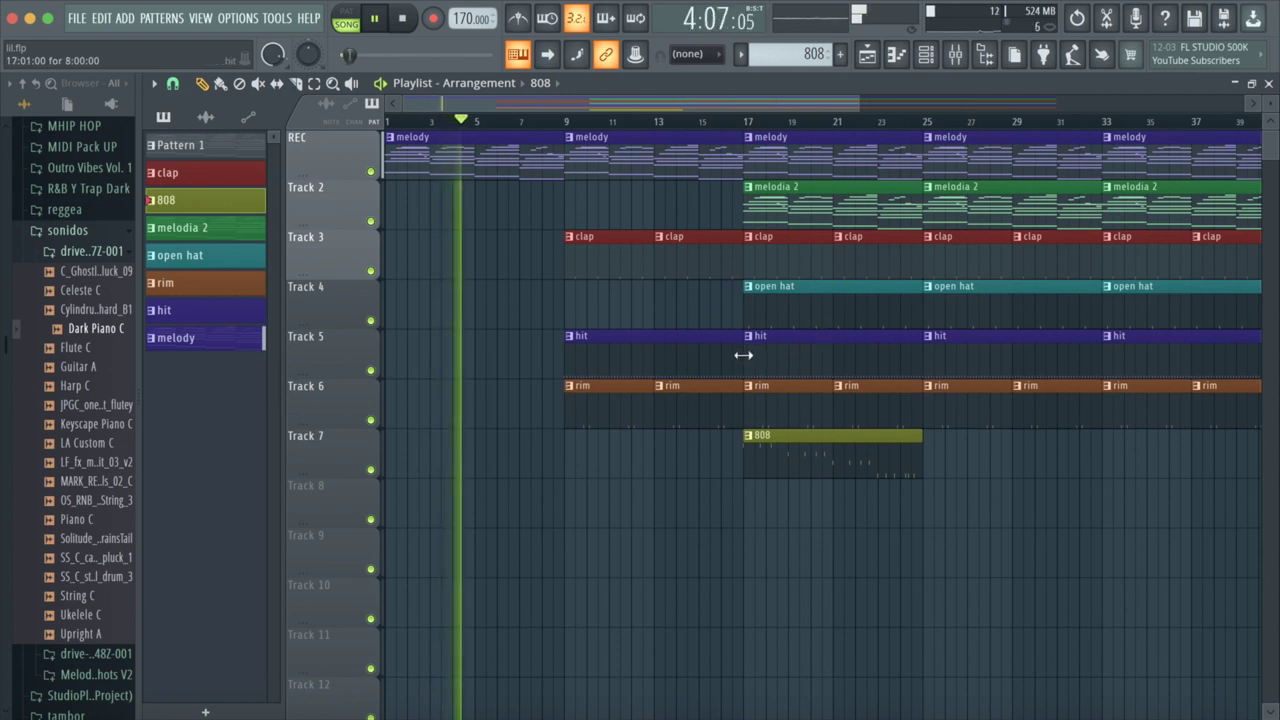
drag(738, 354, 720, 354)
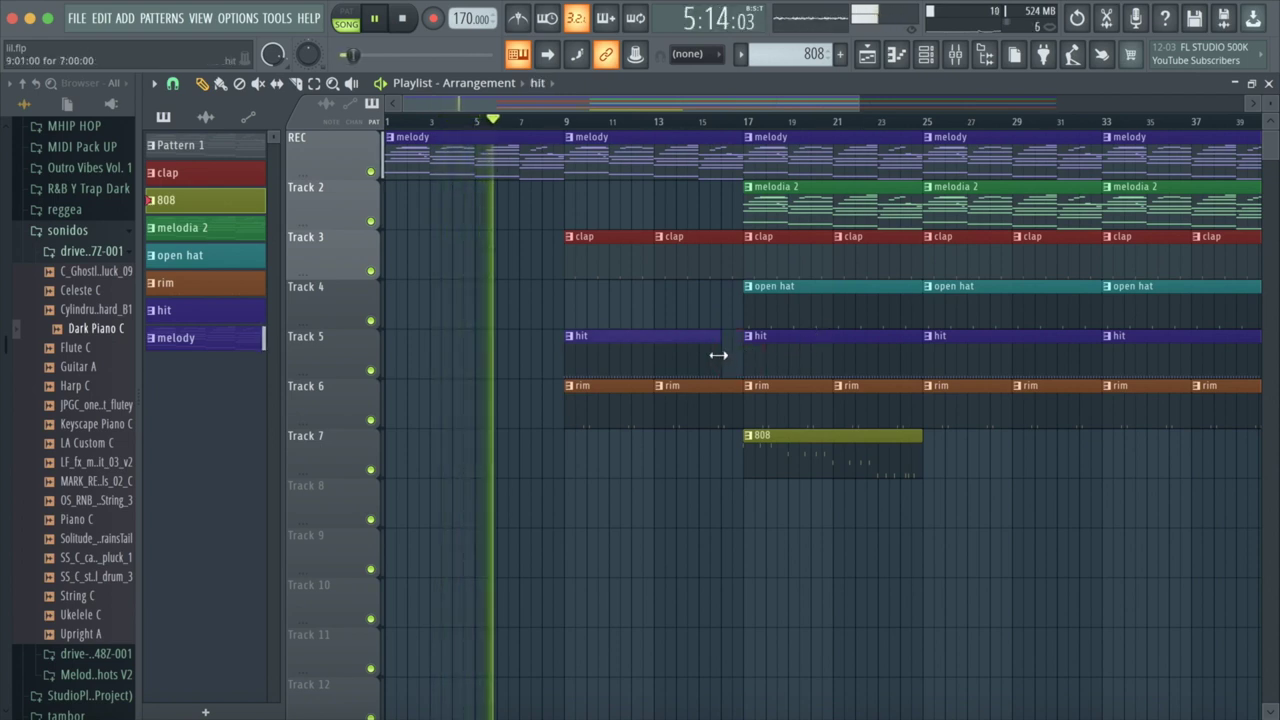
drag(742, 263, 720, 263)
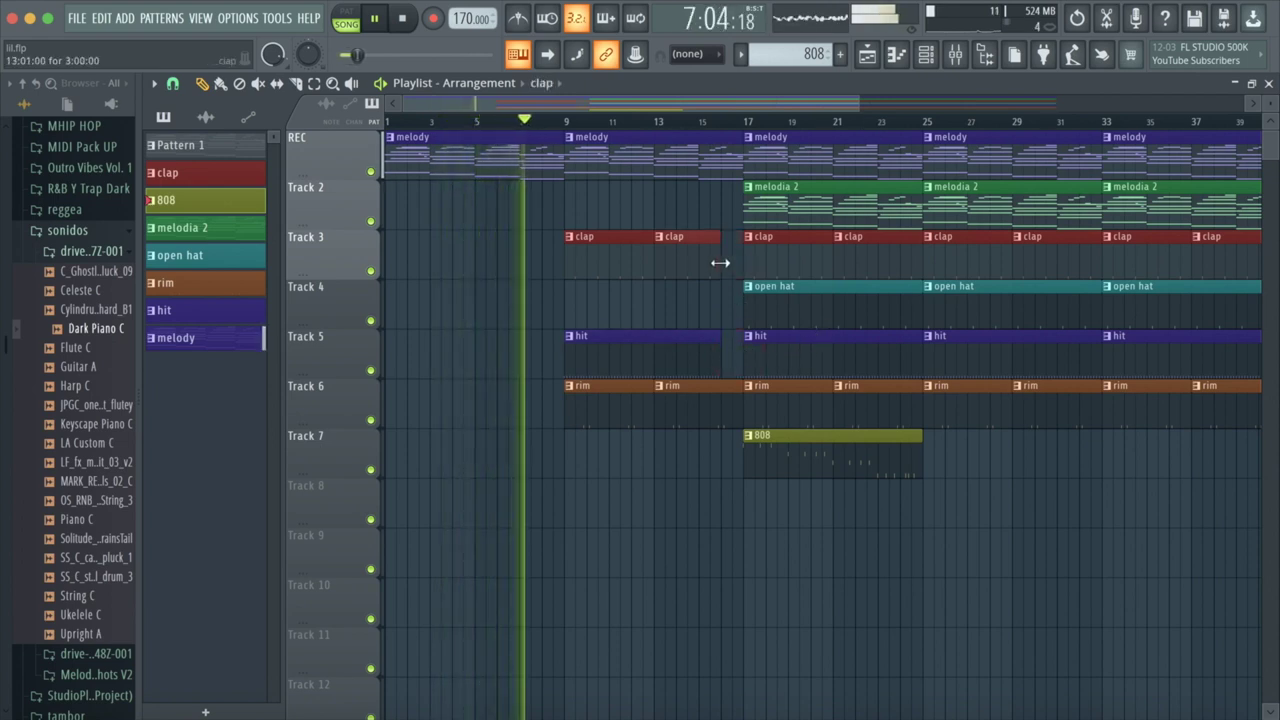
drag(743, 400, 702, 394)
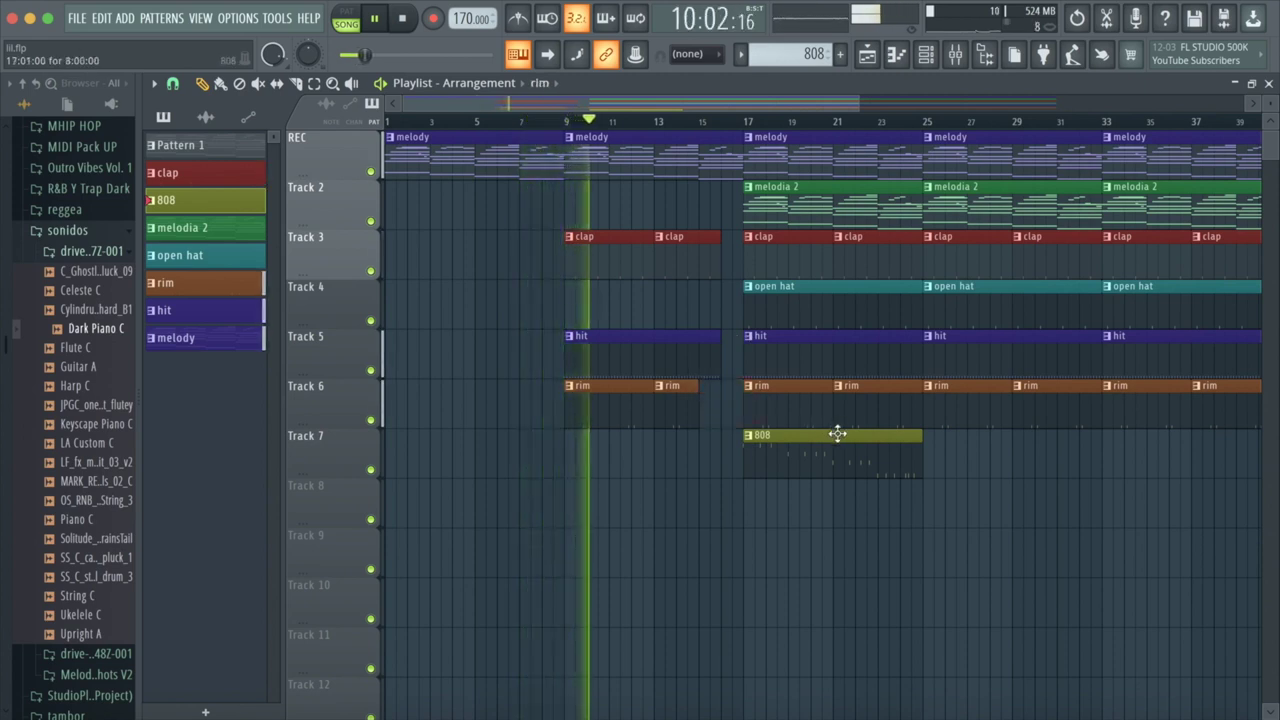
Step: Delete the melodia 2 clips at bars 17 and 25
scroll(803, 351, right, 4)
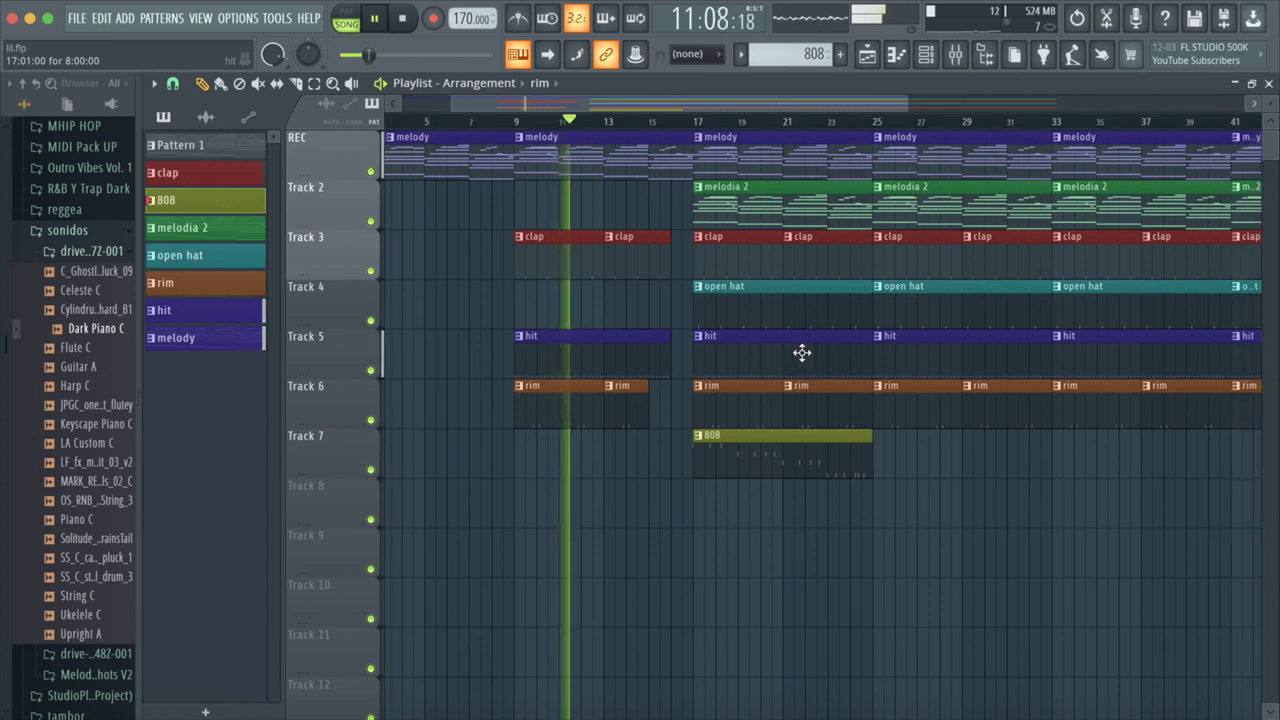
right_click(707, 210)
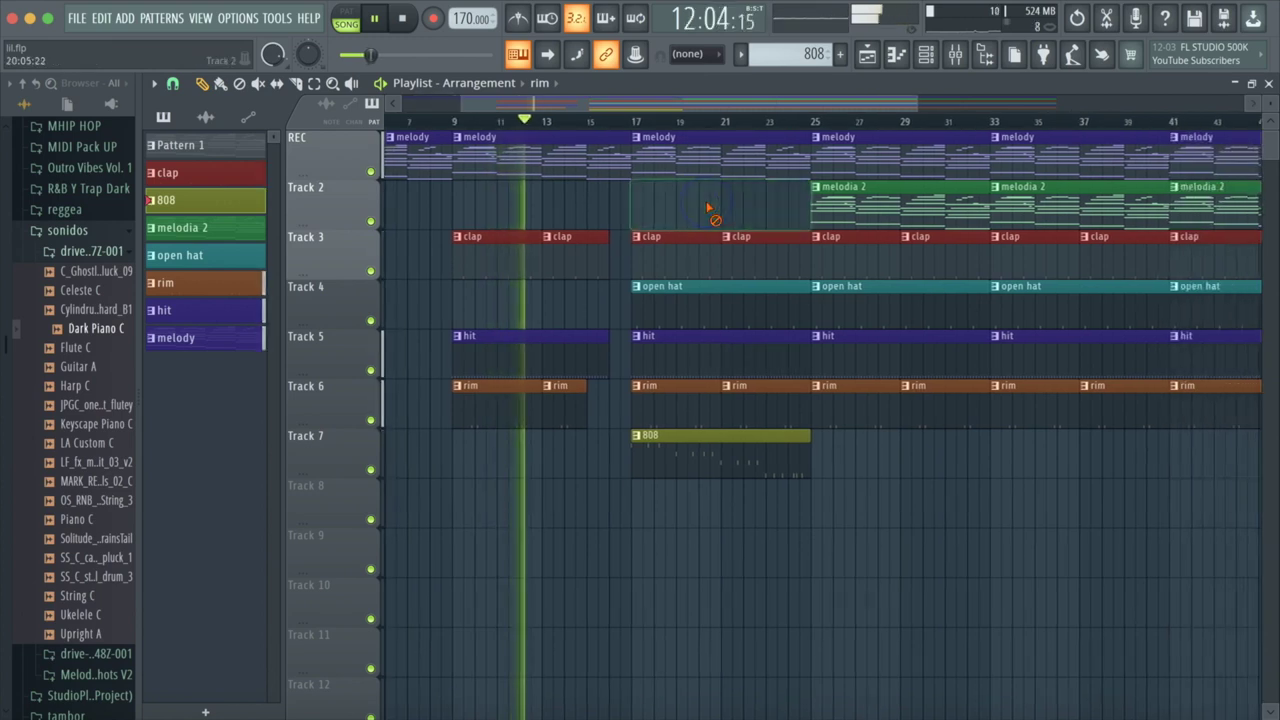
right_click(876, 208)
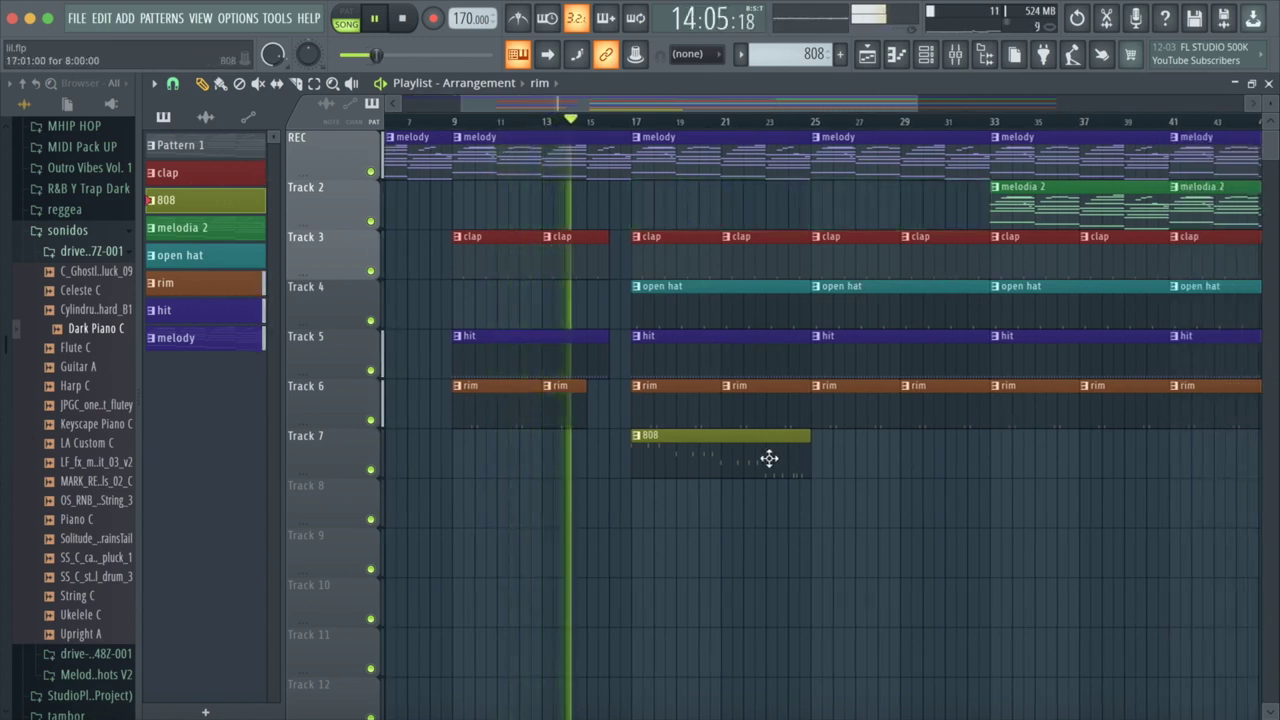
Step: Add another 808 clip on Track 7 and align its start with bar 25
click(824, 447)
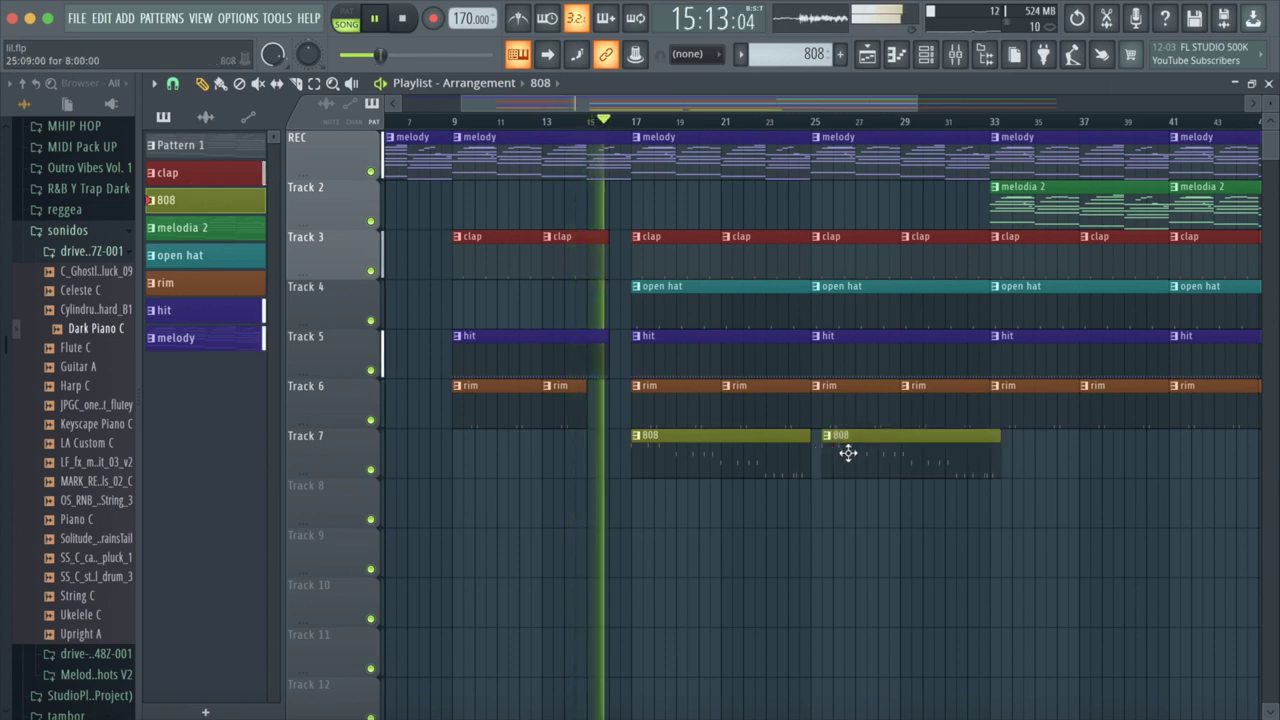
drag(848, 453, 841, 453)
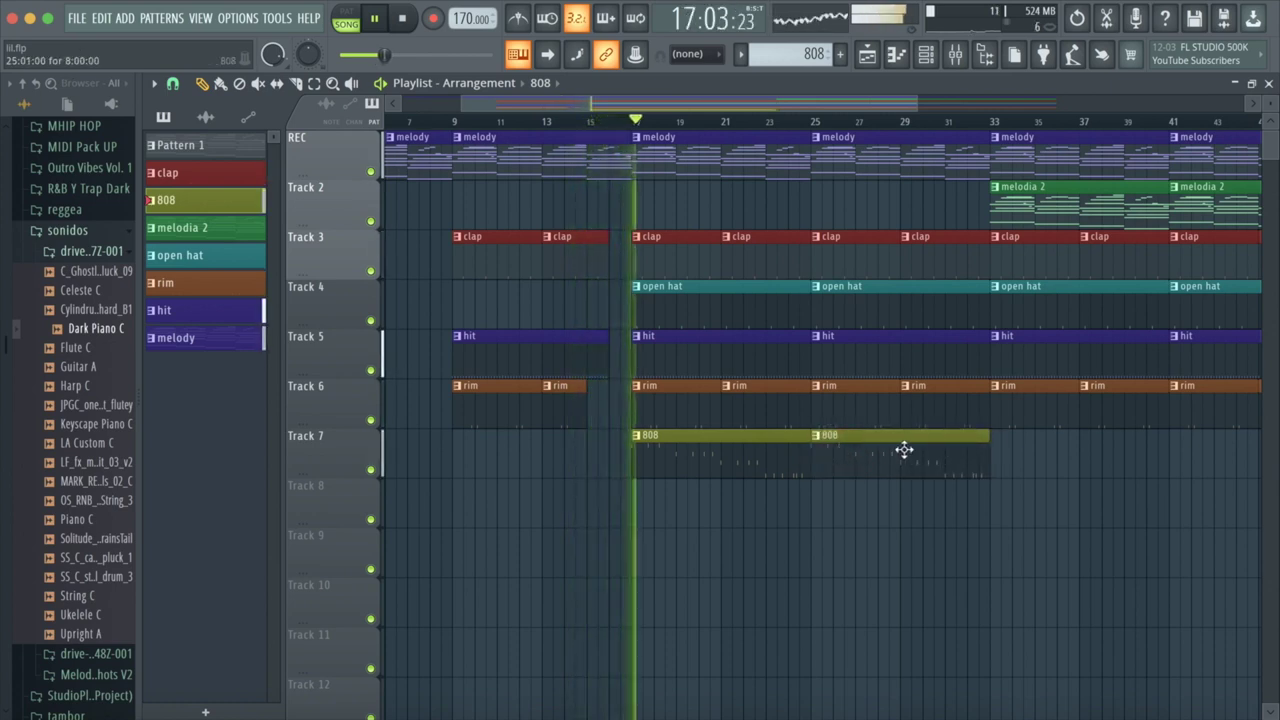
scroll(934, 440, left, 3)
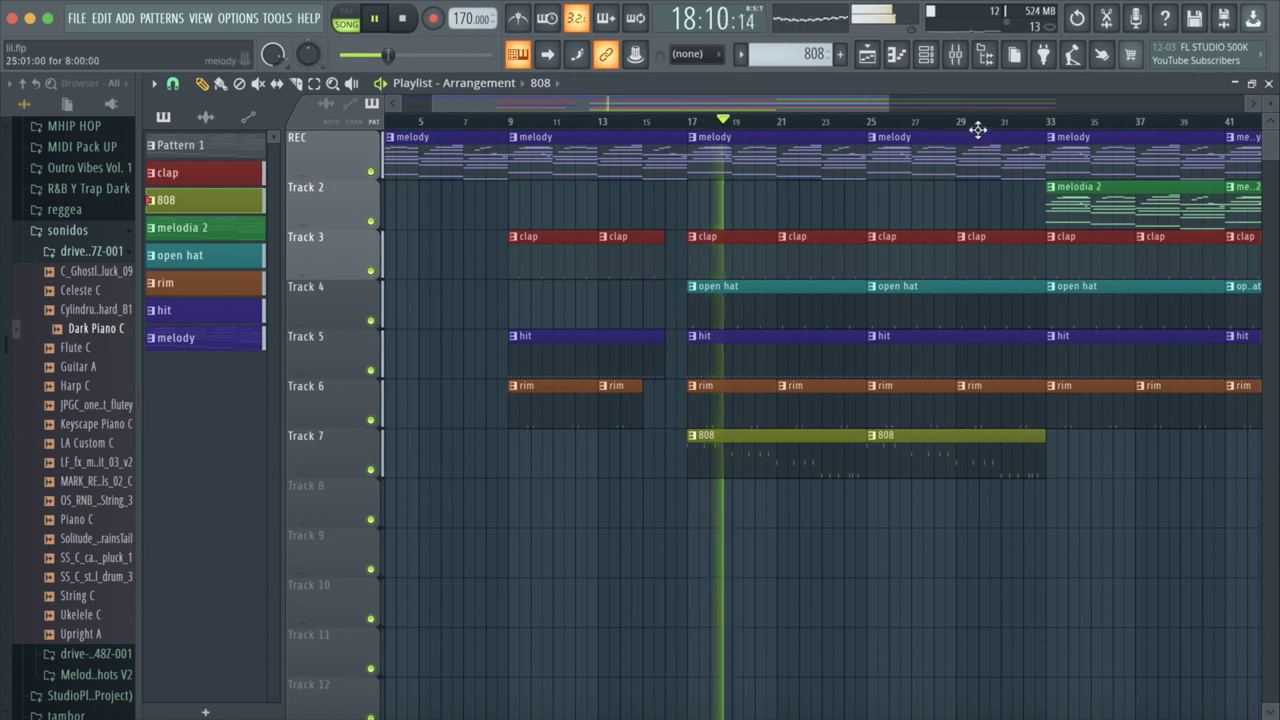
Step: Place melodia 2 clips on Track 2 at bars 17 and 25, playing the arrangement from bar 15 to check the transition
drag(883, 101, 982, 101)
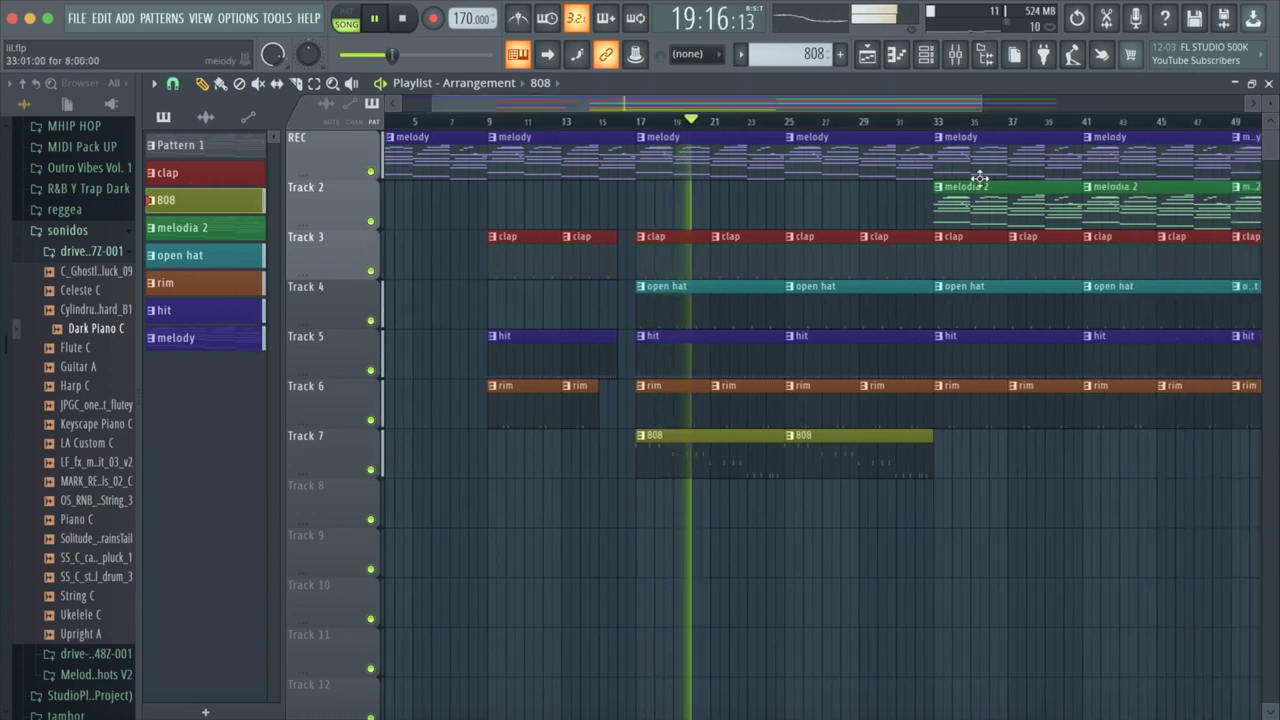
click(646, 196)
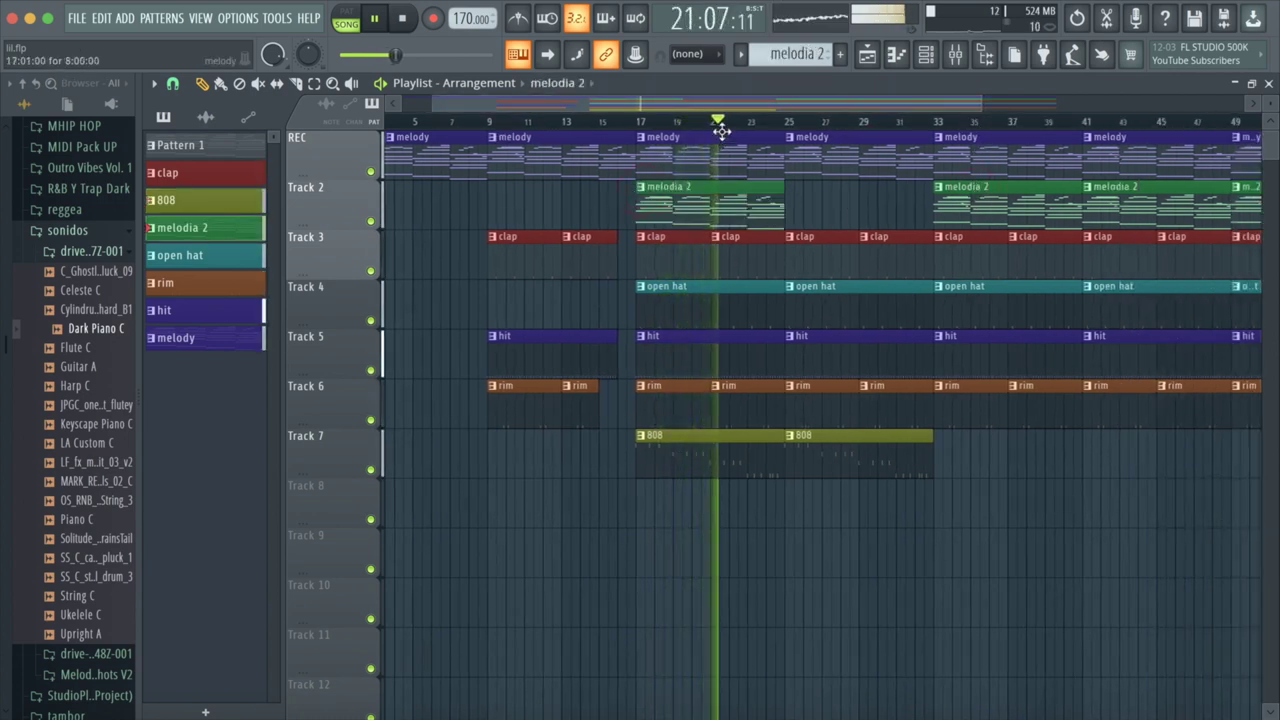
drag(727, 121, 605, 121)
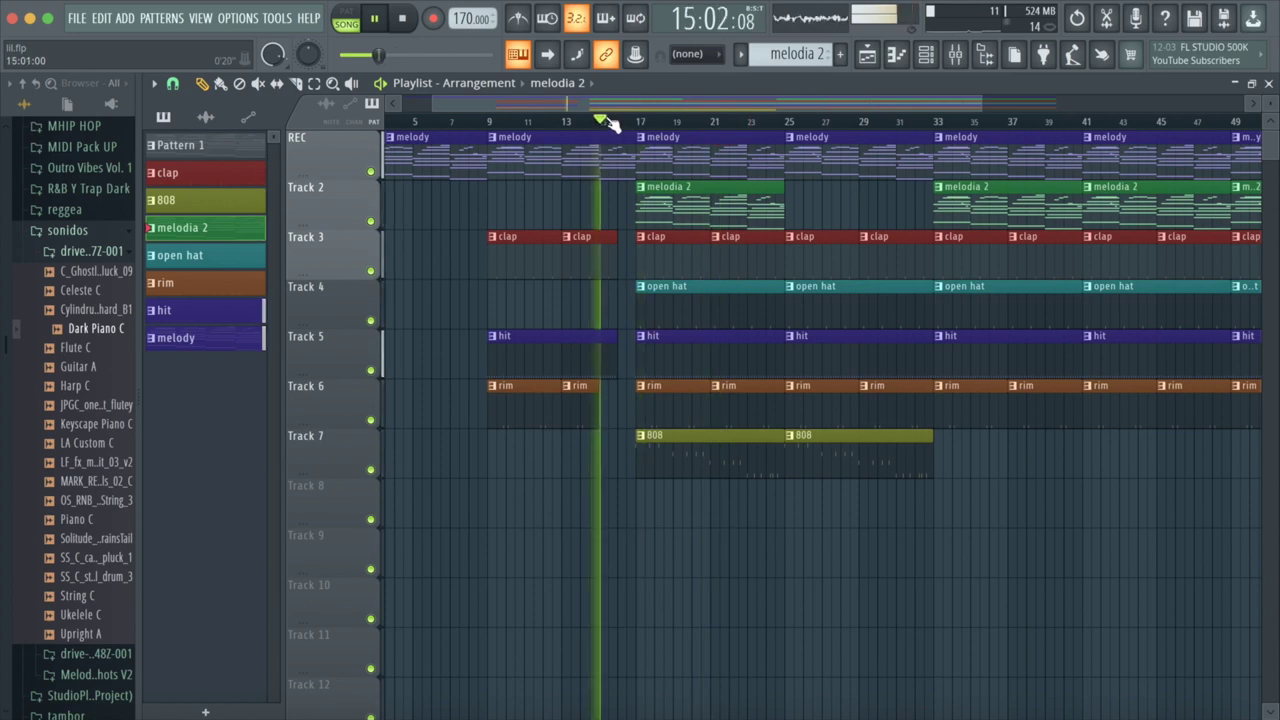
click(788, 201)
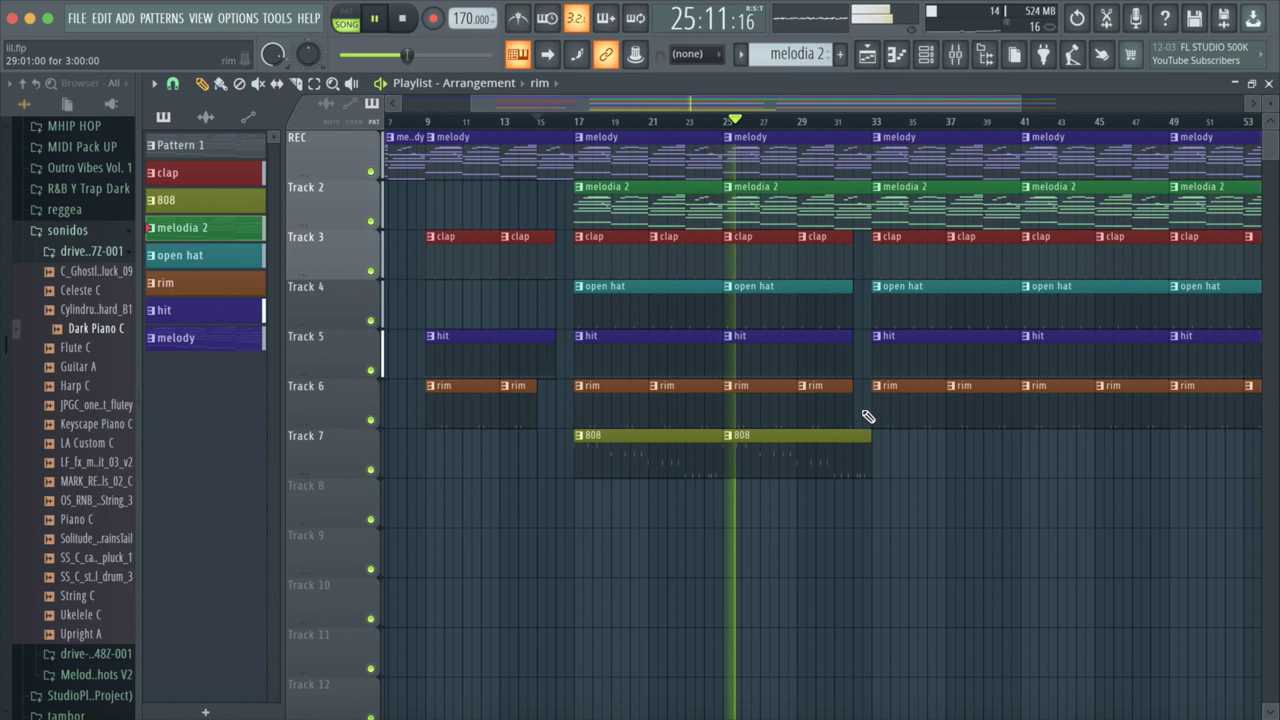
Step: Make the melody clip at bar 33 a unique pattern and play its Steinway notes in the piano roll
scroll(851, 436, down, 5)
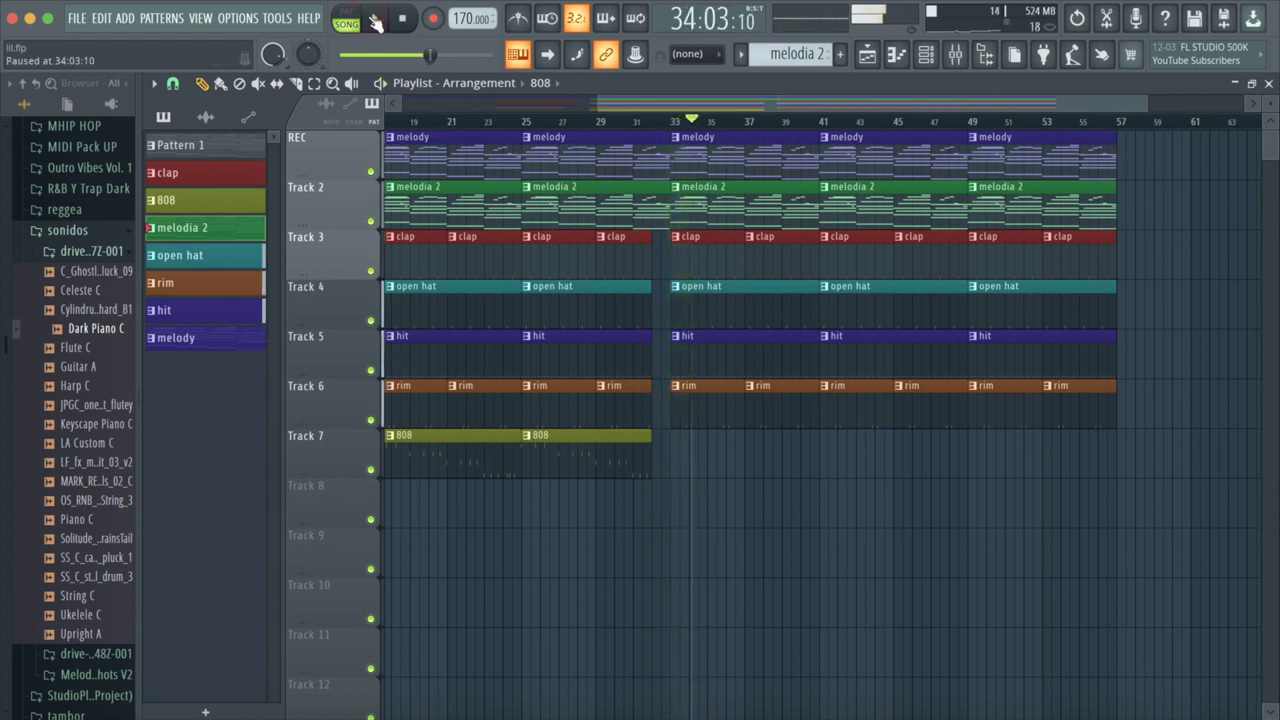
click(678, 137)
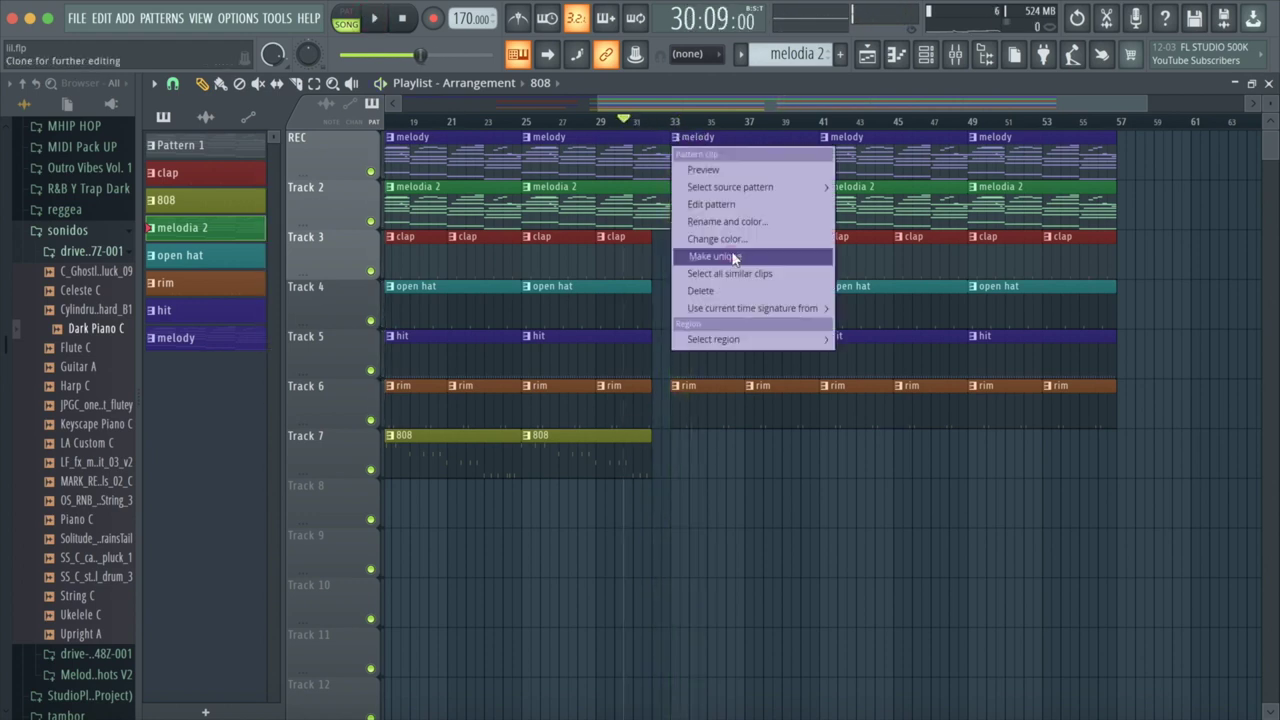
click(700, 252)
click(373, 18)
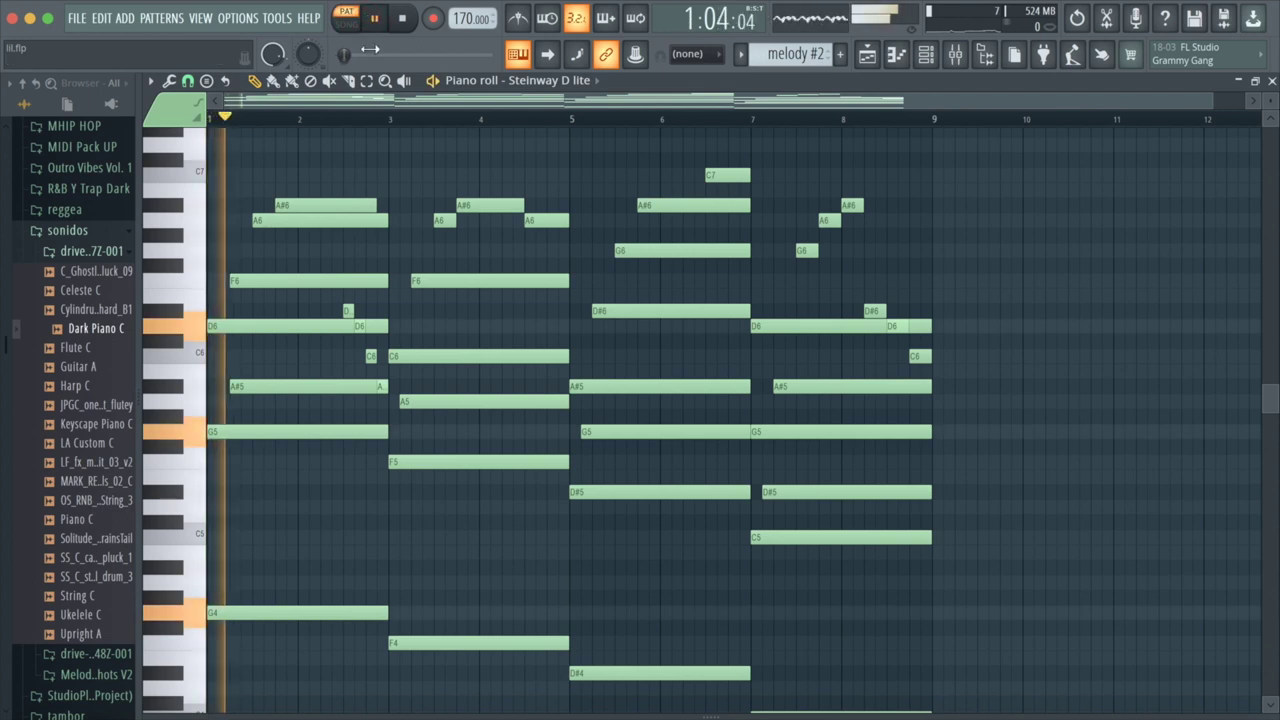
Step: Remove the short C6 and D#6 notes and the A#6 from the first chord, and move its A#5, F6 and A6 to bar 1
right_click(371, 356)
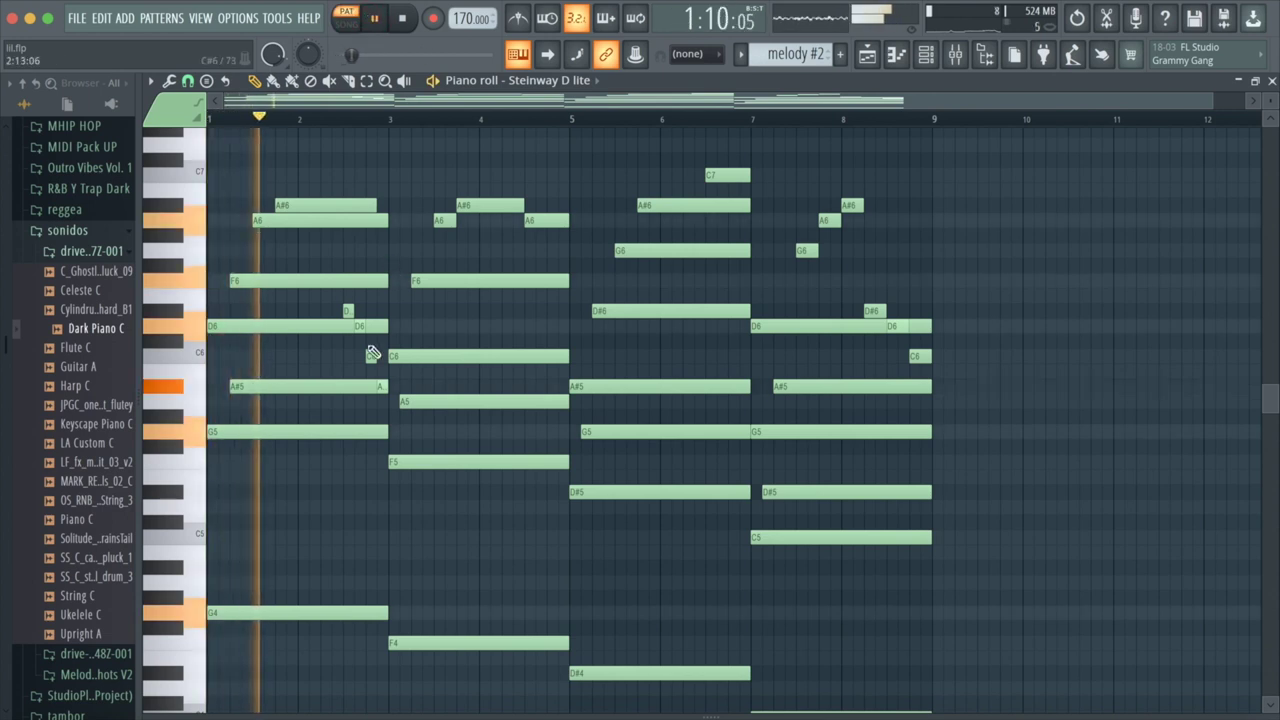
right_click(349, 311)
drag(254, 385, 231, 385)
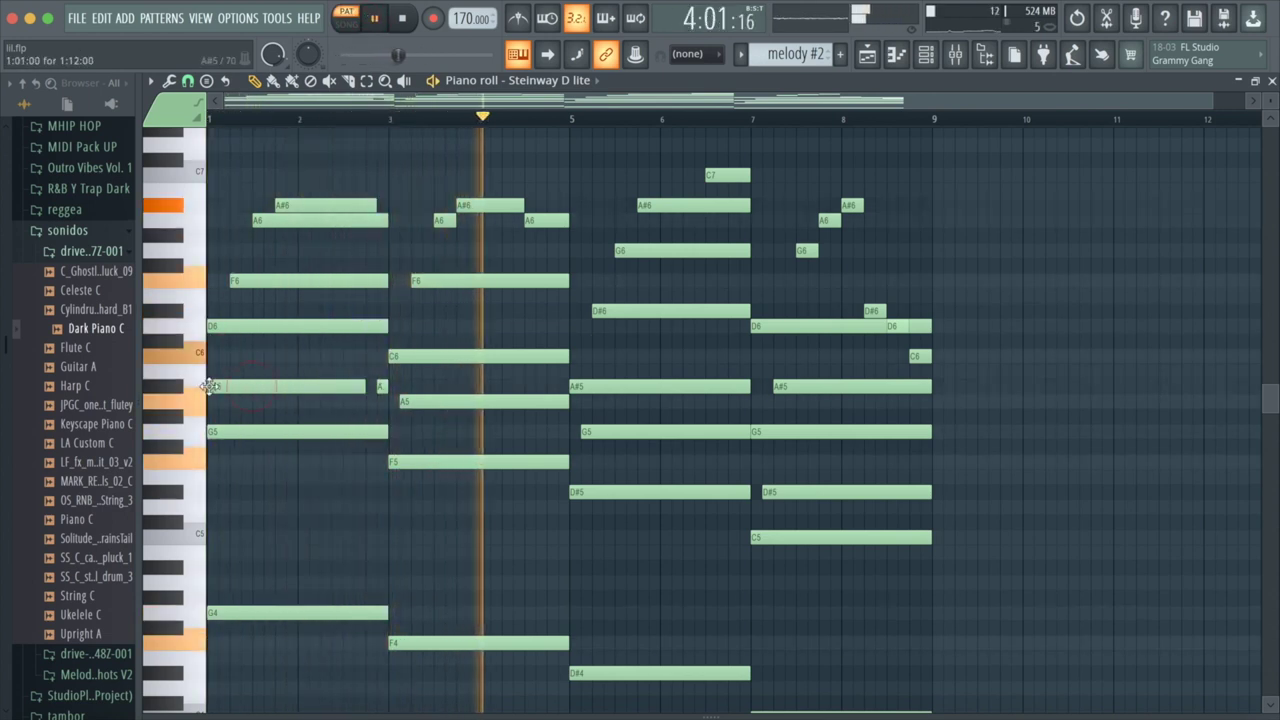
drag(251, 280, 228, 280)
drag(262, 222, 217, 222)
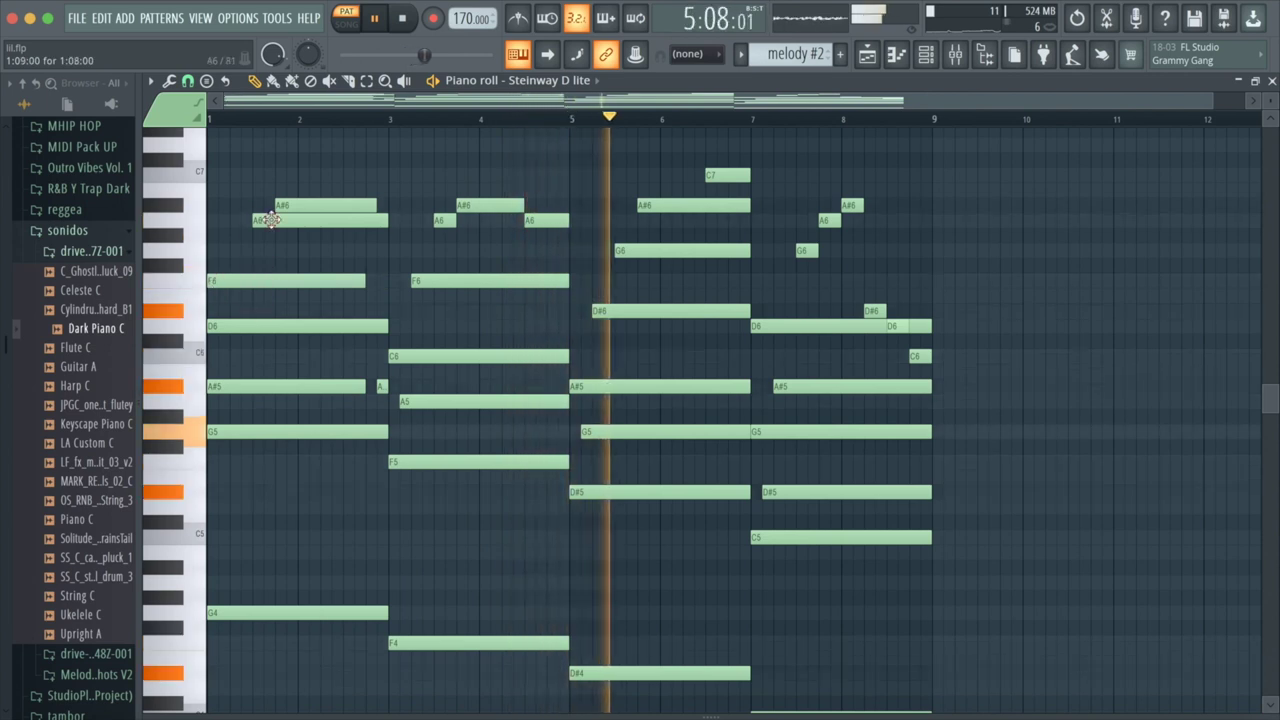
right_click(288, 205)
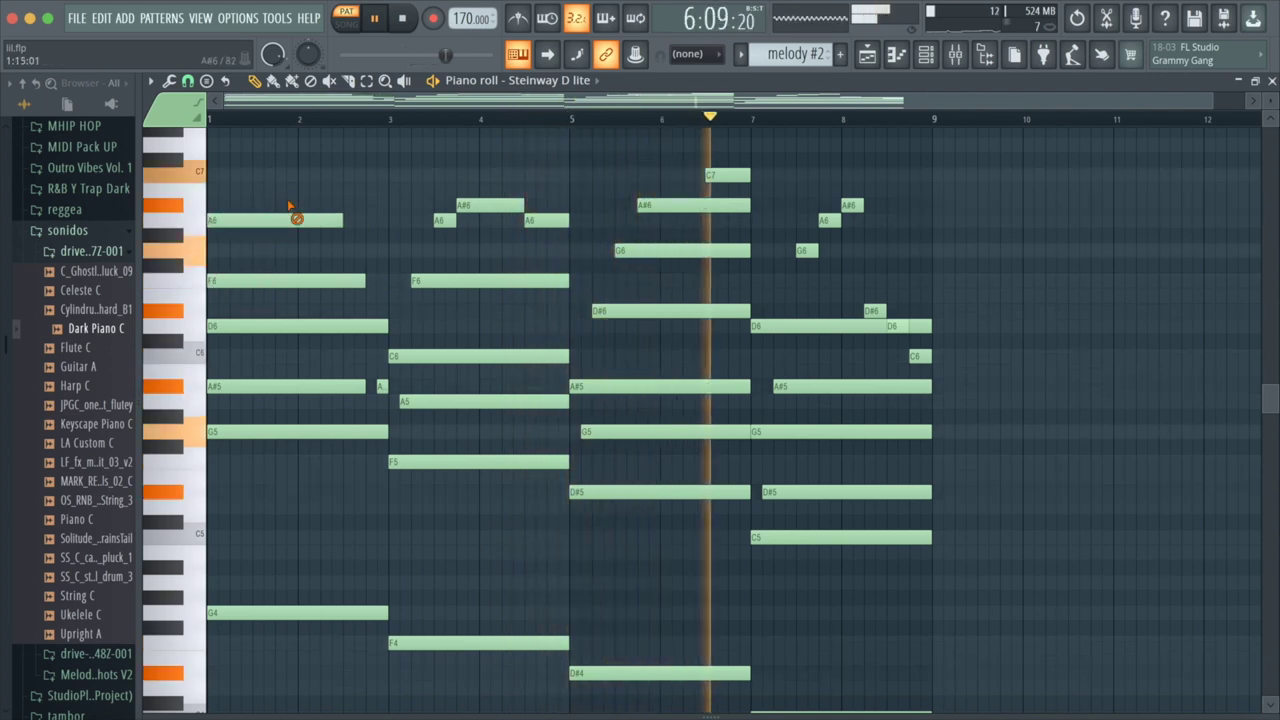
Step: Delete the leftover short A#5 and extend the first chord's F6, A#5 and A6 notes to two full bars
right_click(381, 386)
drag(365, 277, 388, 277)
drag(360, 386, 388, 387)
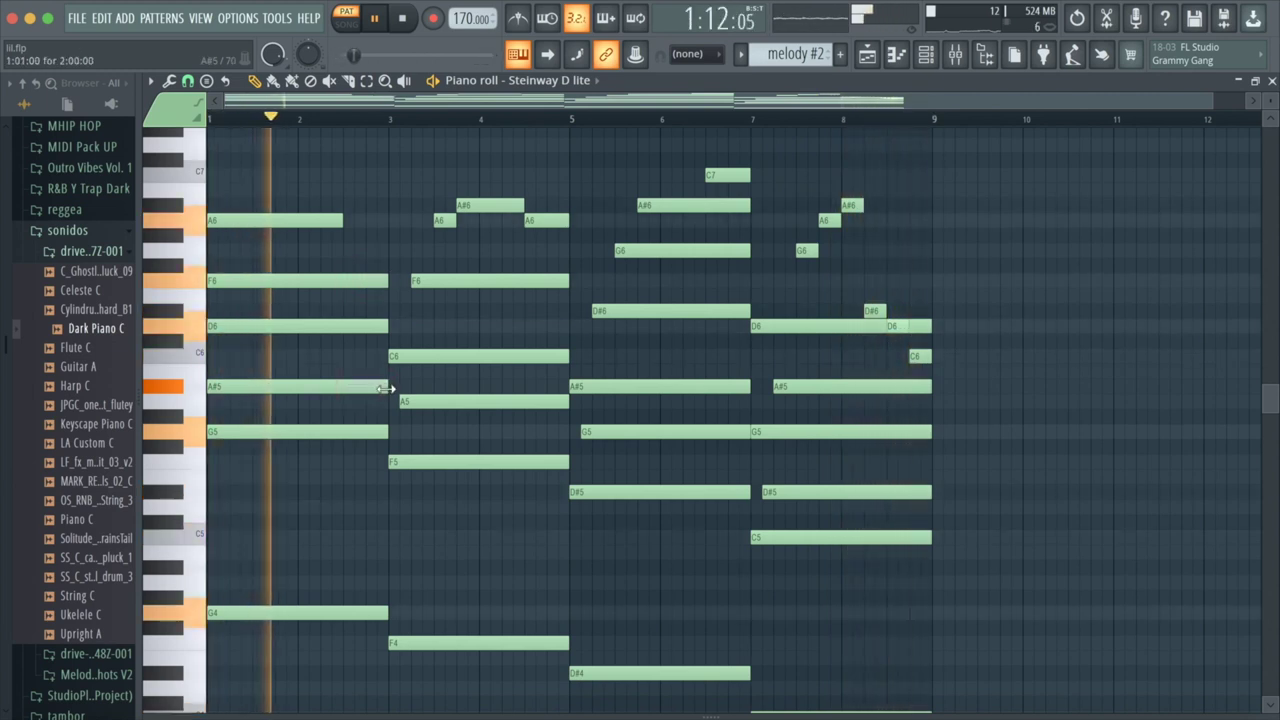
drag(343, 219, 385, 221)
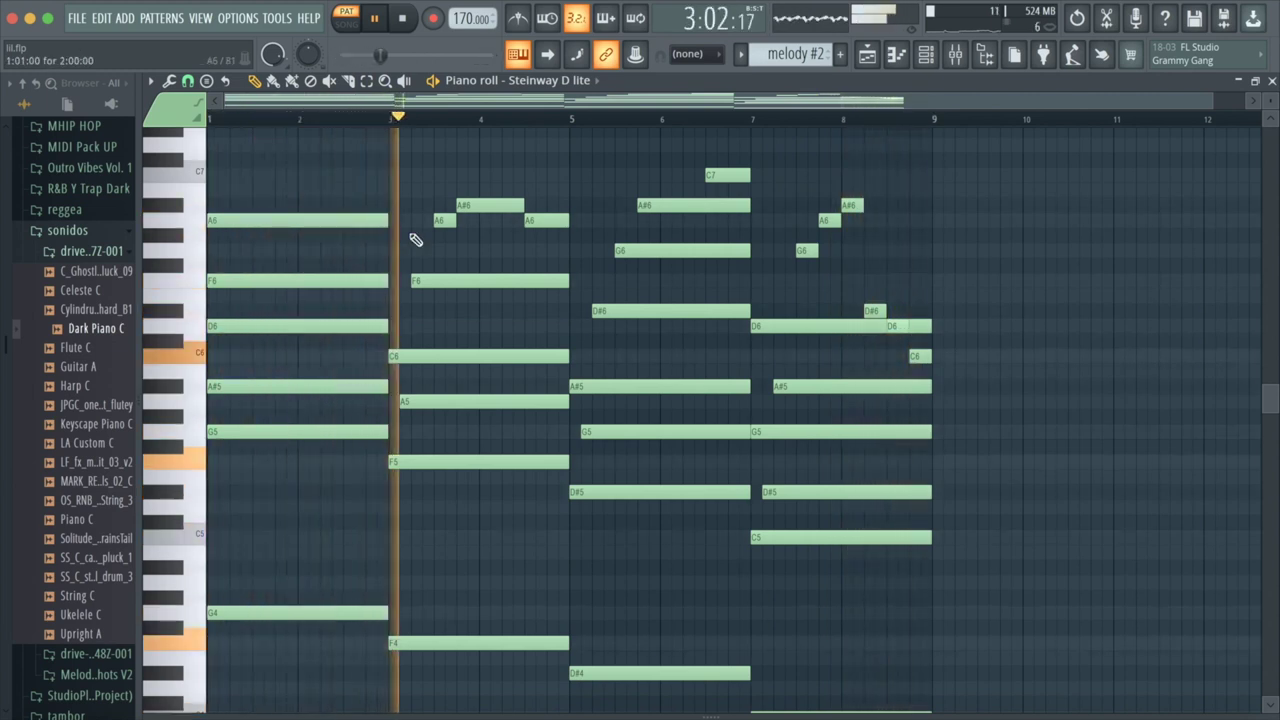
Step: Move the second chord's F6, A5 and first A6 to bar 3, and delete its A#6 and remaining short A6
drag(420, 277, 398, 279)
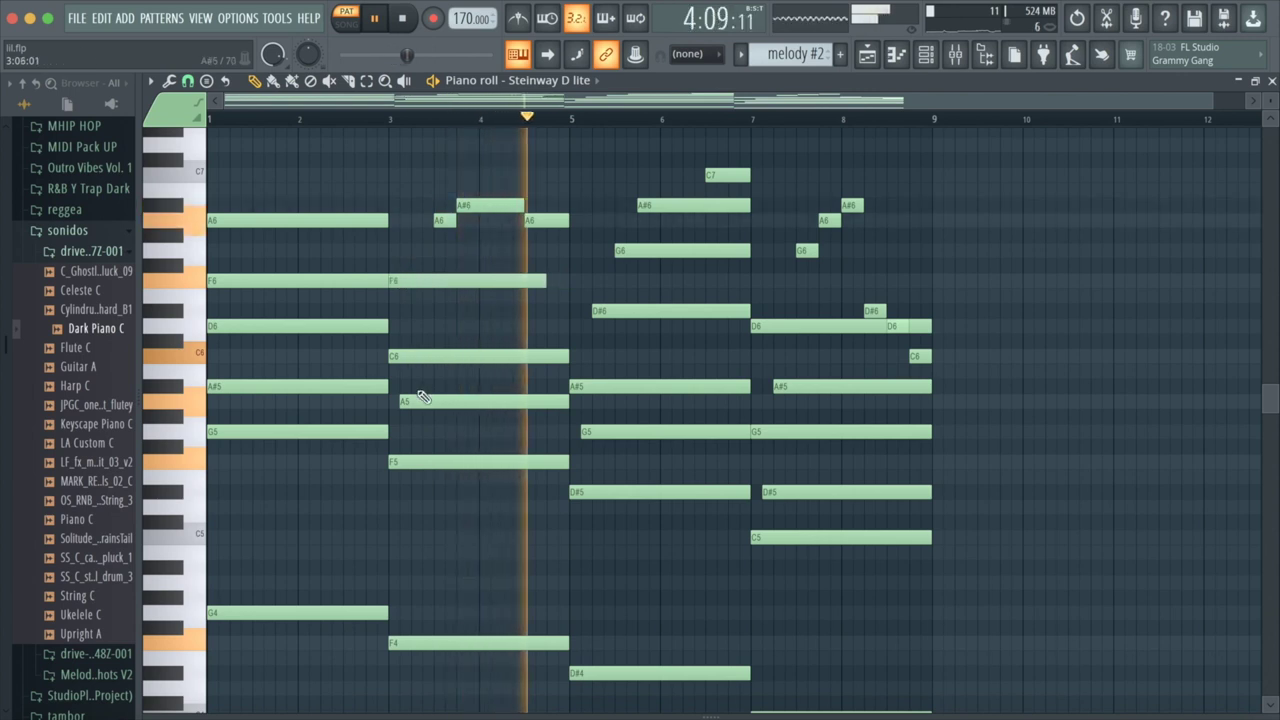
drag(420, 397, 408, 398)
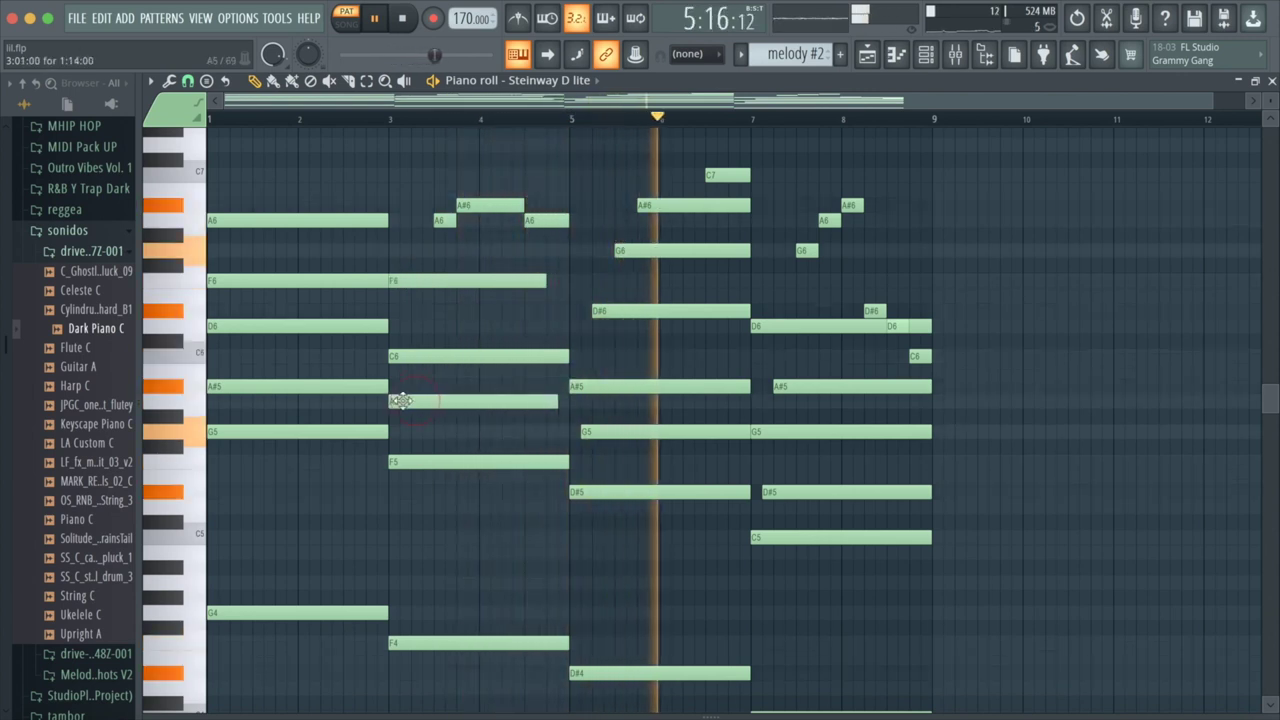
drag(432, 220, 400, 220)
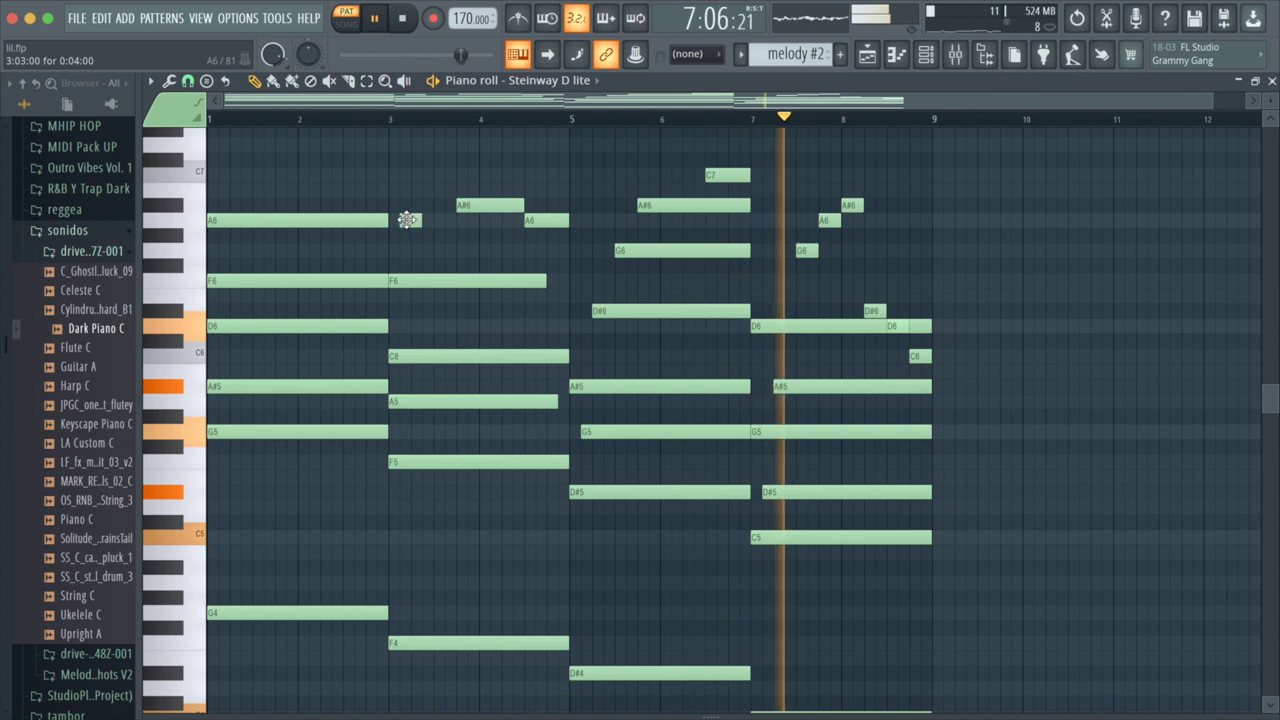
right_click(556, 220)
right_click(480, 206)
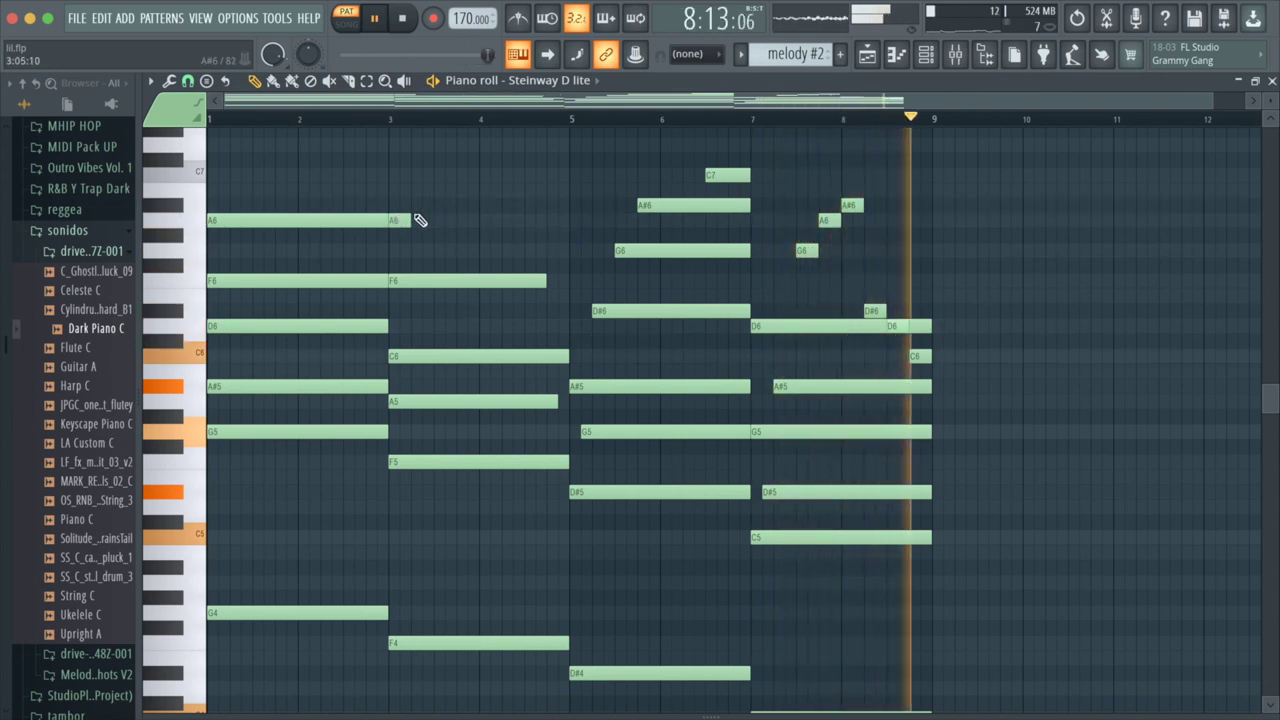
Step: Extend the second chord's A6, F6 and A5 to bar 5, and move the third chord's G5, D#6, G6 and A#6 to bar 5
drag(410, 219, 569, 281)
drag(551, 399, 585, 430)
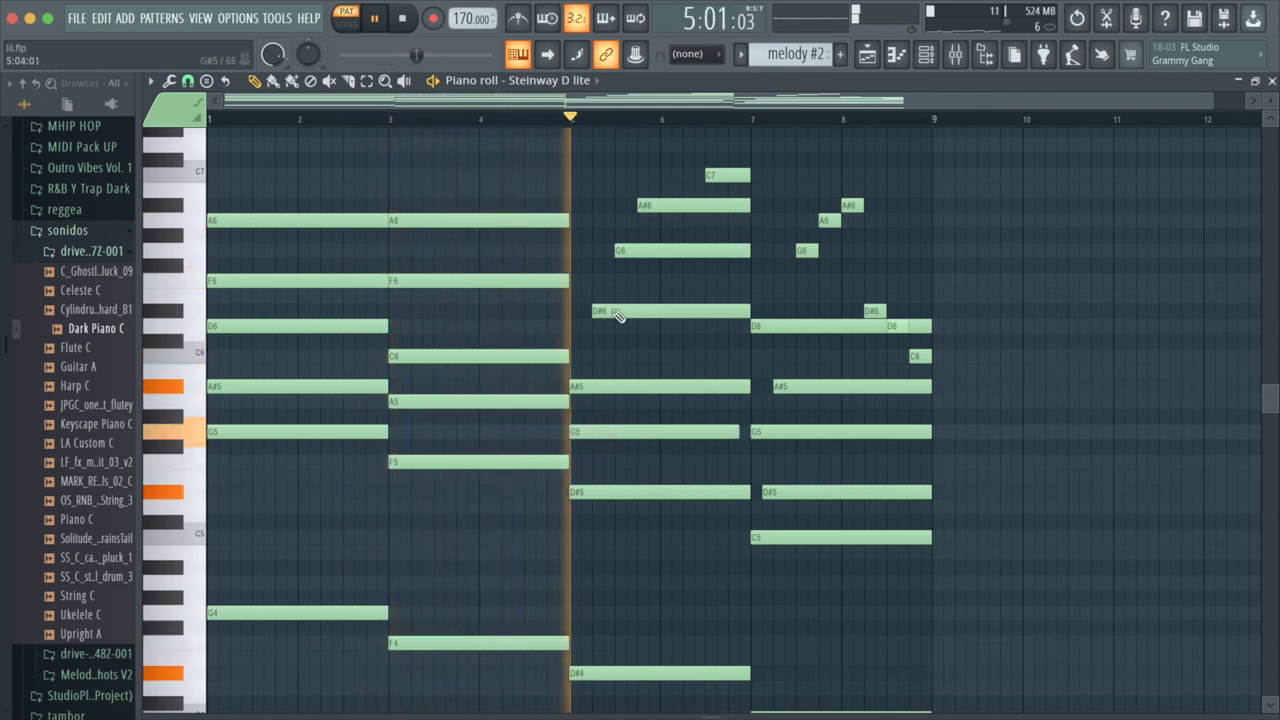
drag(596, 310, 573, 310)
drag(620, 250, 573, 250)
click(650, 190)
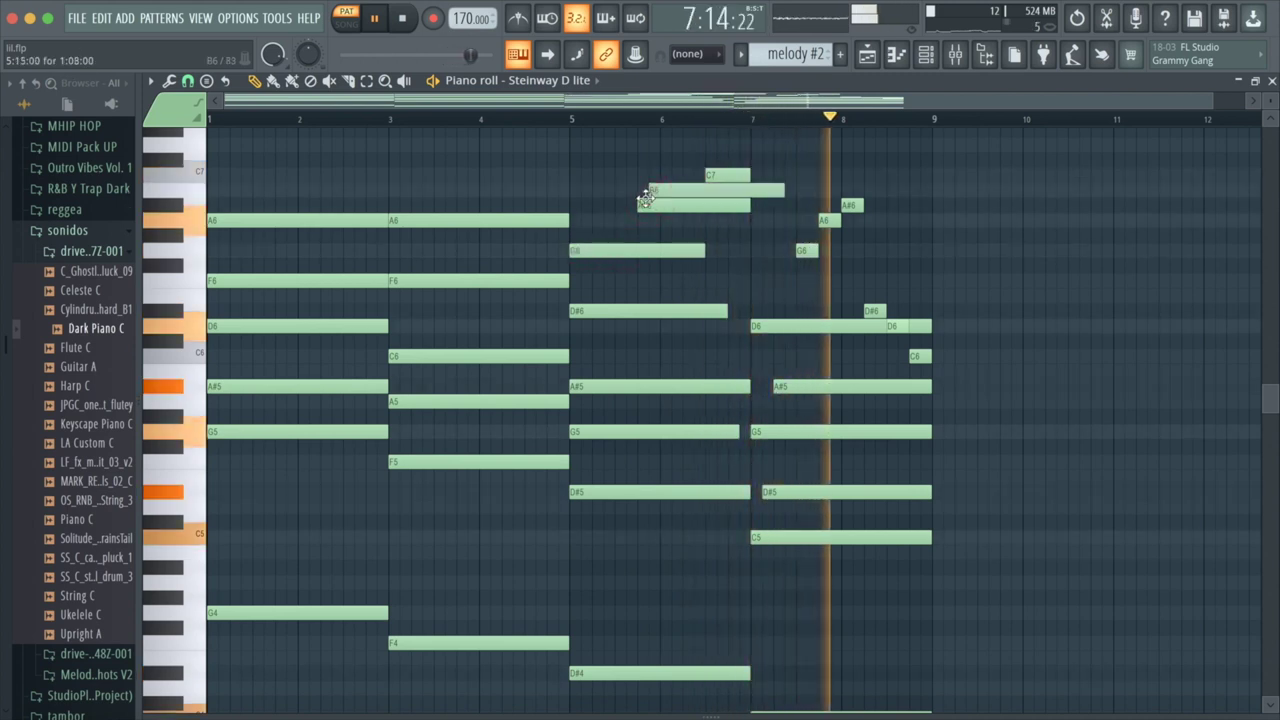
drag(645, 204, 577, 204)
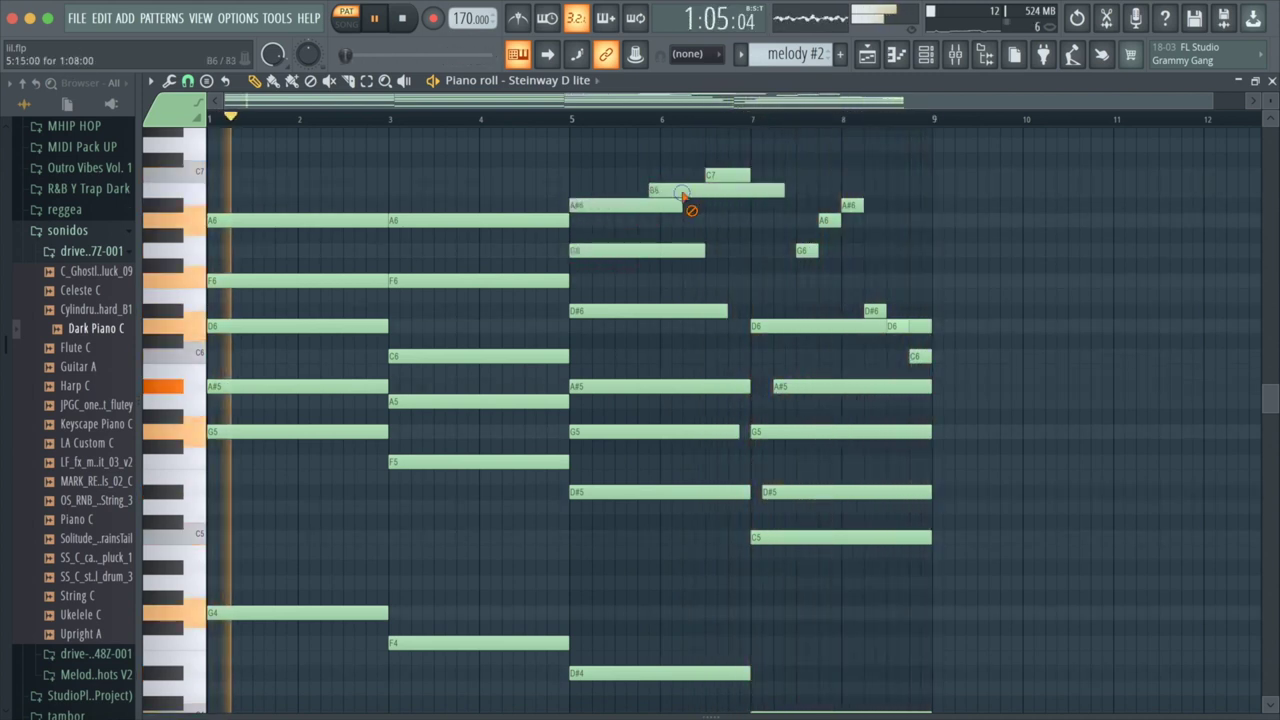
Step: Delete the stray B6 and the C7, and extend the third chord's A#6, G6, D#6 and G5 to bar 7
right_click(688, 190)
right_click(714, 176)
drag(682, 204, 750, 204)
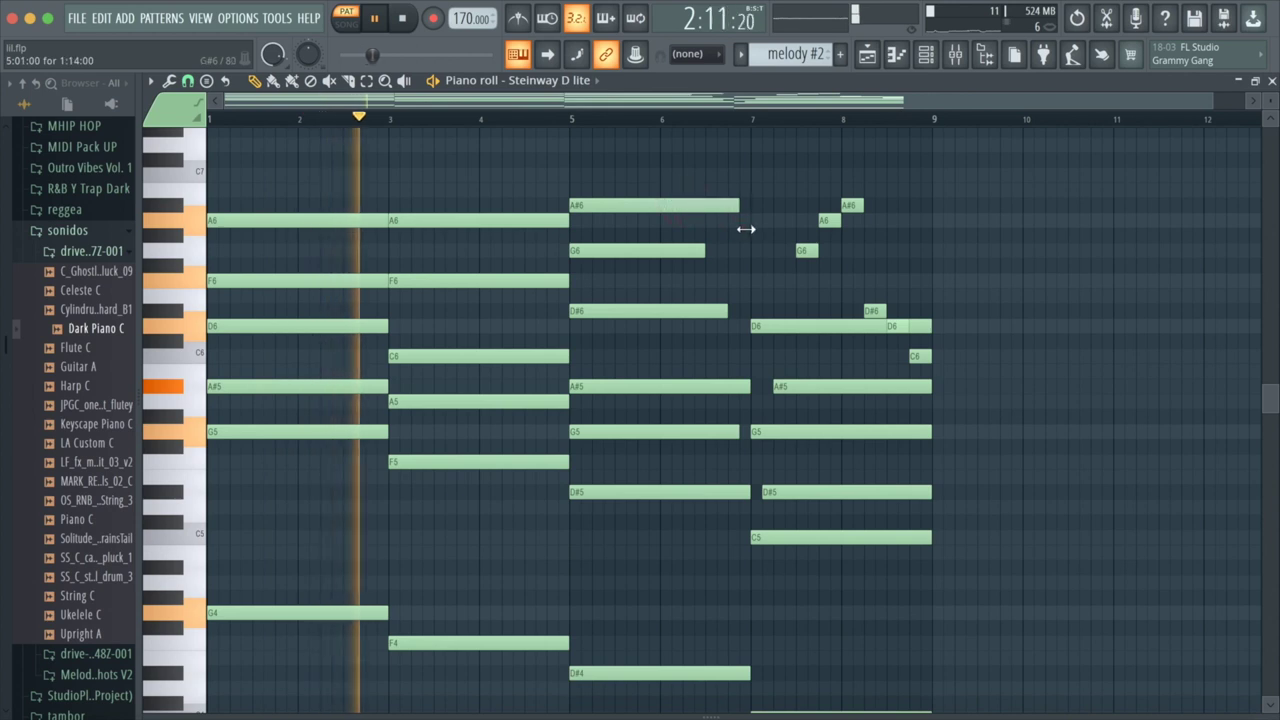
drag(715, 251, 750, 251)
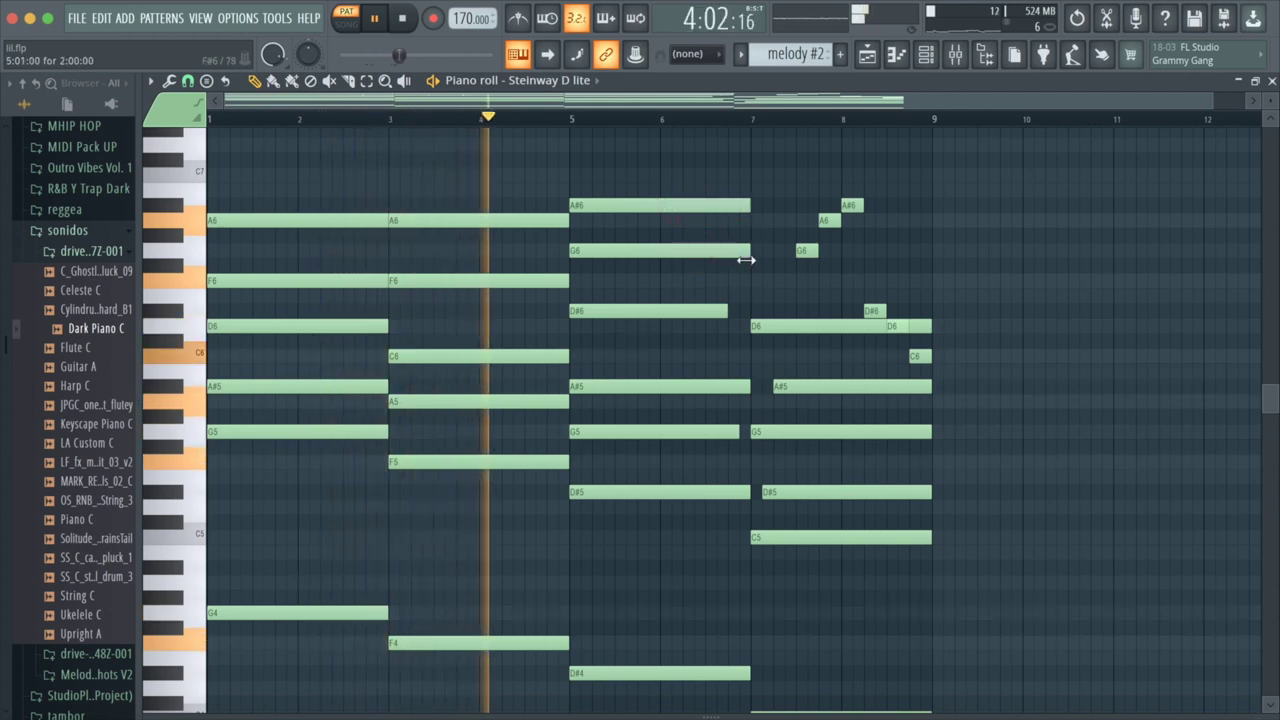
drag(730, 311, 750, 311)
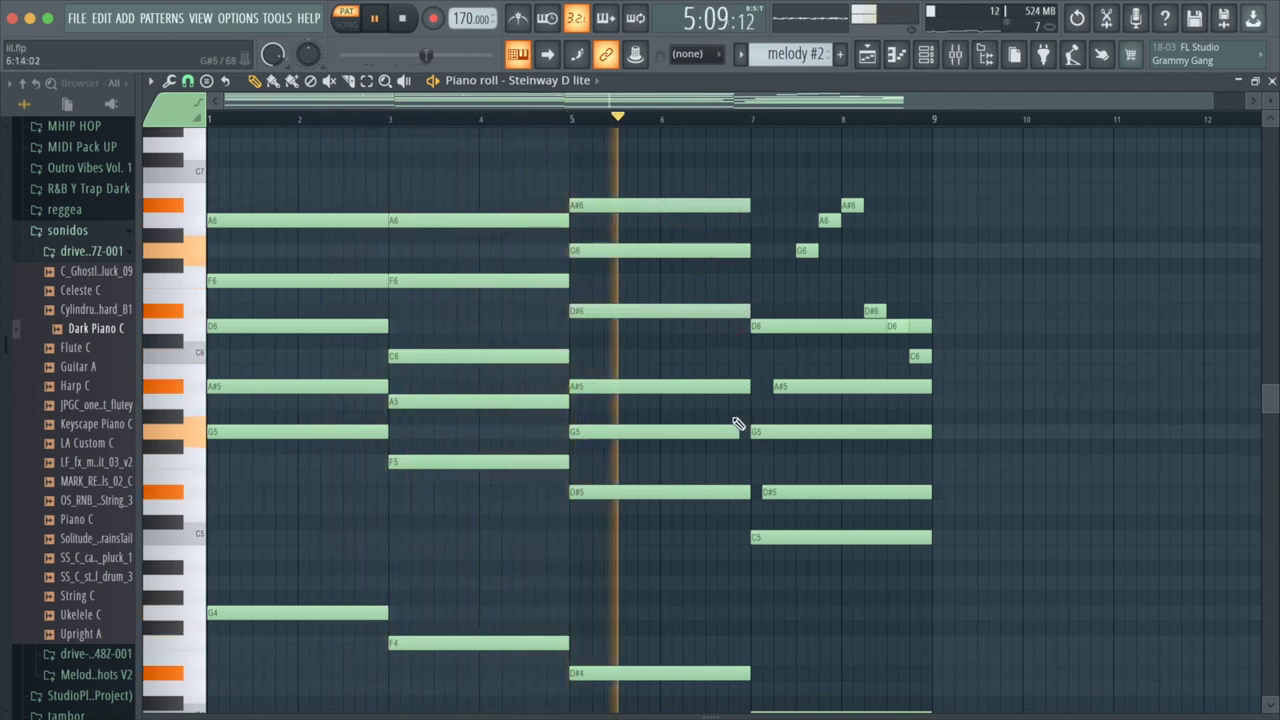
drag(745, 429, 750, 429)
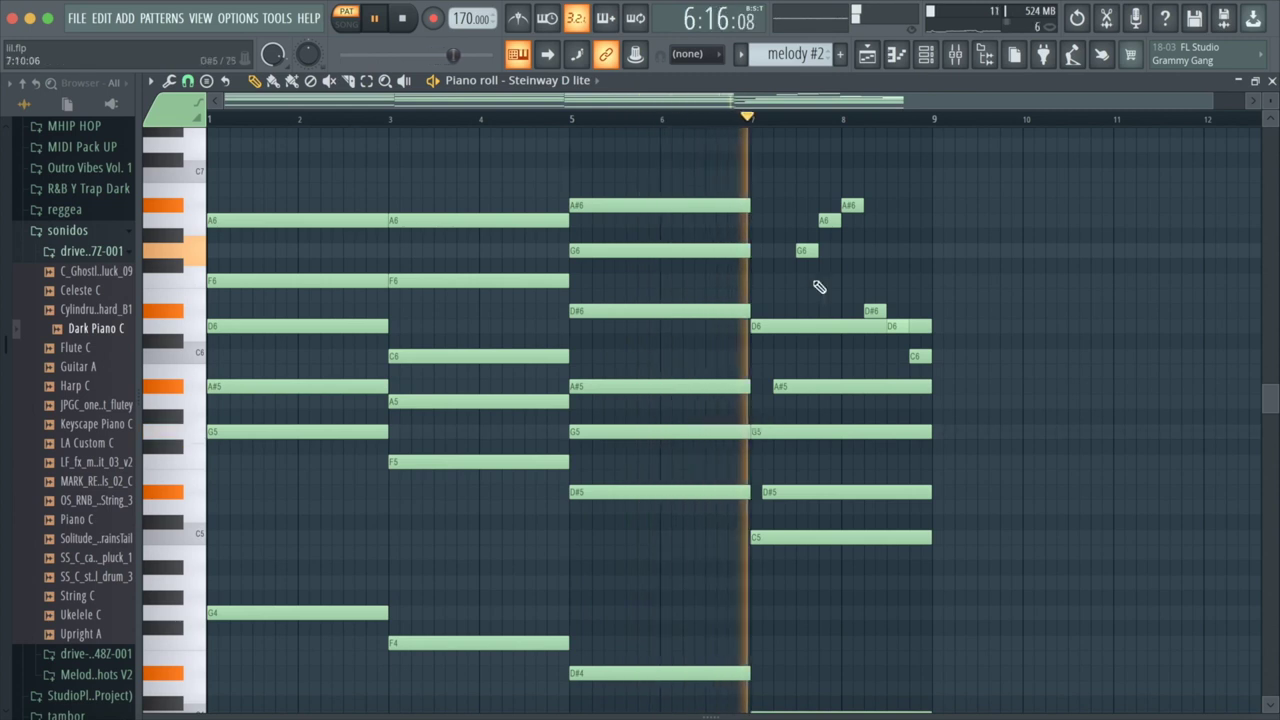
Step: Make the last chord's G6 span bars 7 to 9, and delete the short D#6, D6 and C6 at the chord's end
drag(800, 251, 932, 252)
right_click(875, 311)
right_click(891, 326)
right_click(920, 356)
Step: Move the last chord's A#5, D#5 and short A6 to bar 7, and extend the A6 to bar 9
drag(800, 389, 776, 389)
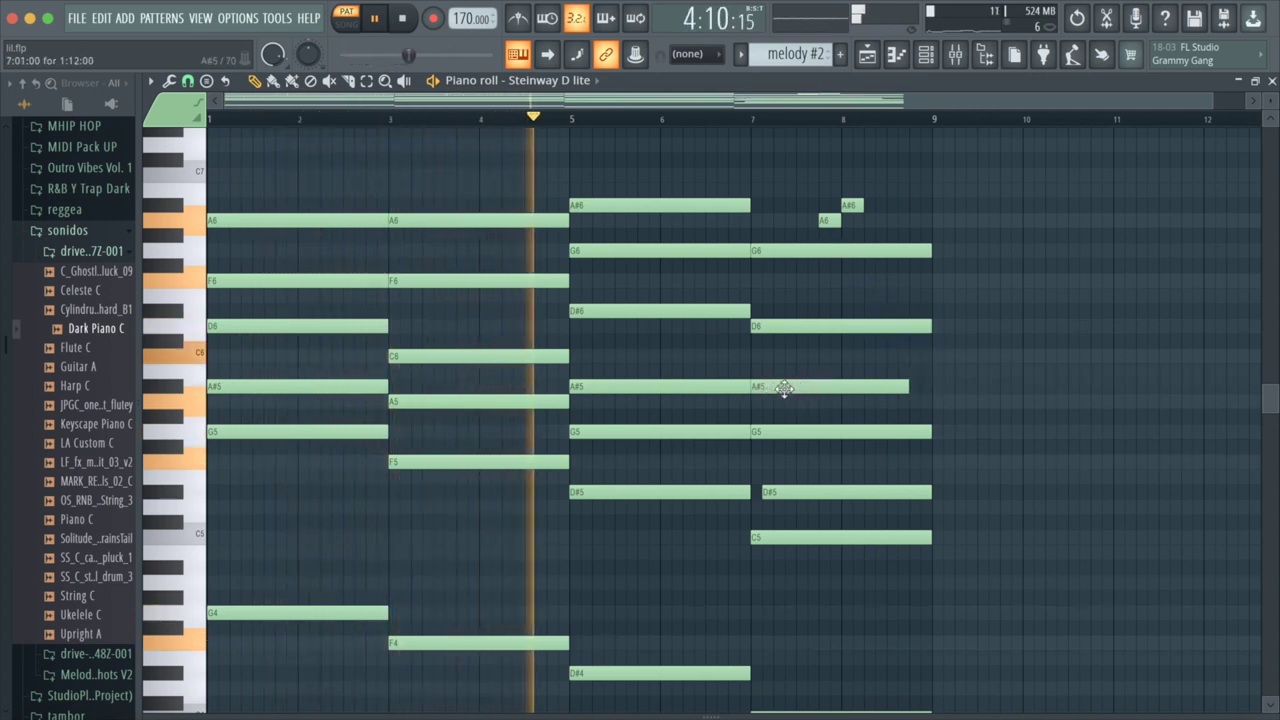
drag(791, 490, 779, 490)
drag(829, 220, 762, 219)
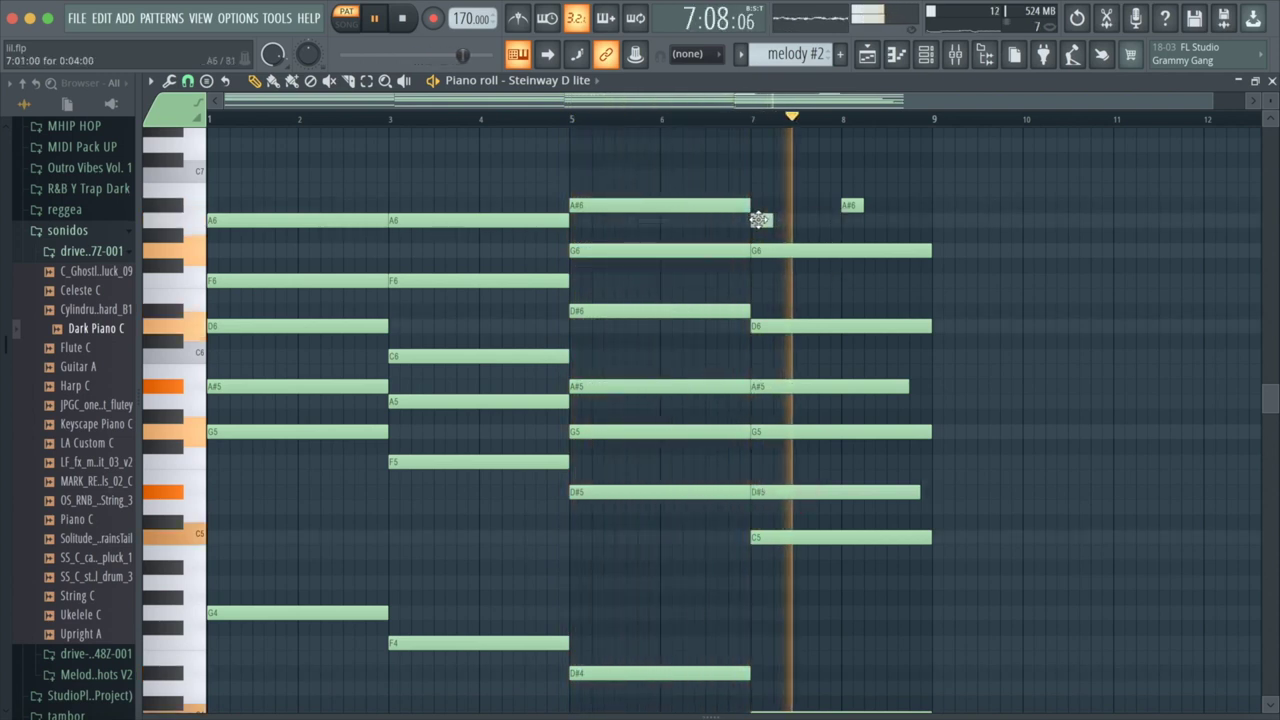
drag(784, 220, 931, 221)
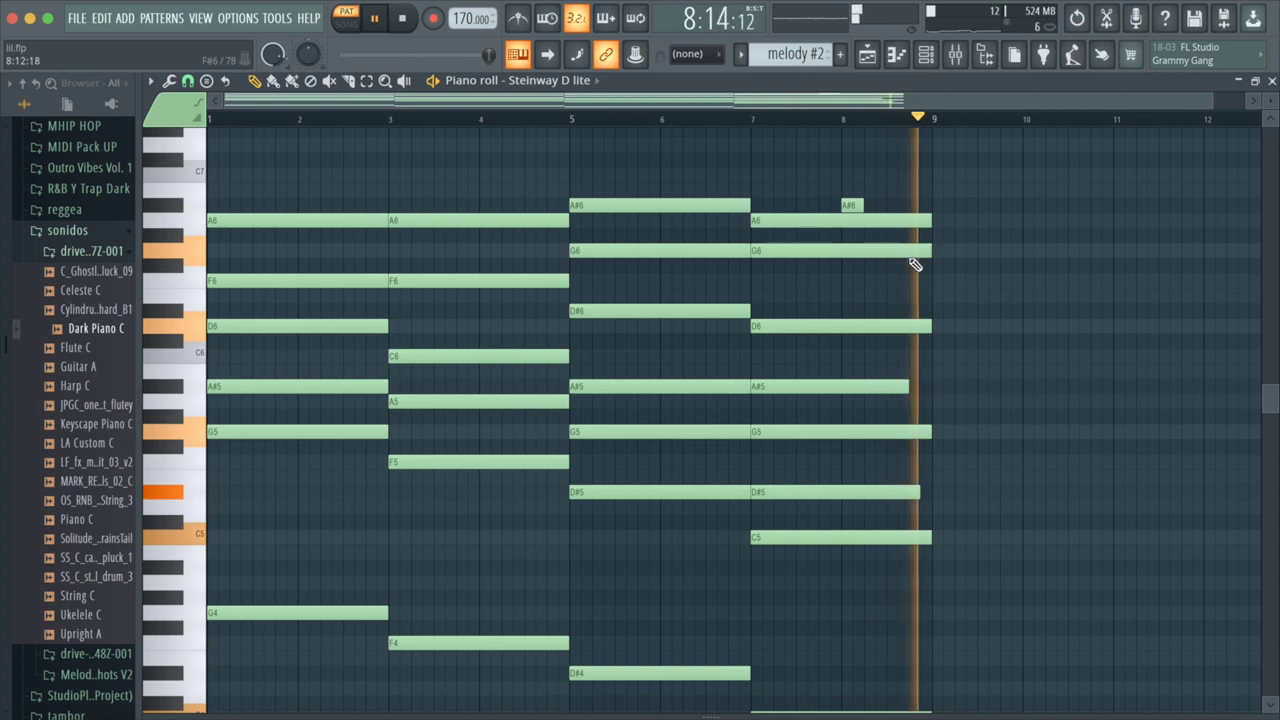
Step: Play the playlist from about bars 29 and 27 into bar 33, and shorten the melodia 2 clip at bar 25 to end at bar 32
scroll(915, 260, down, 3)
click(868, 58)
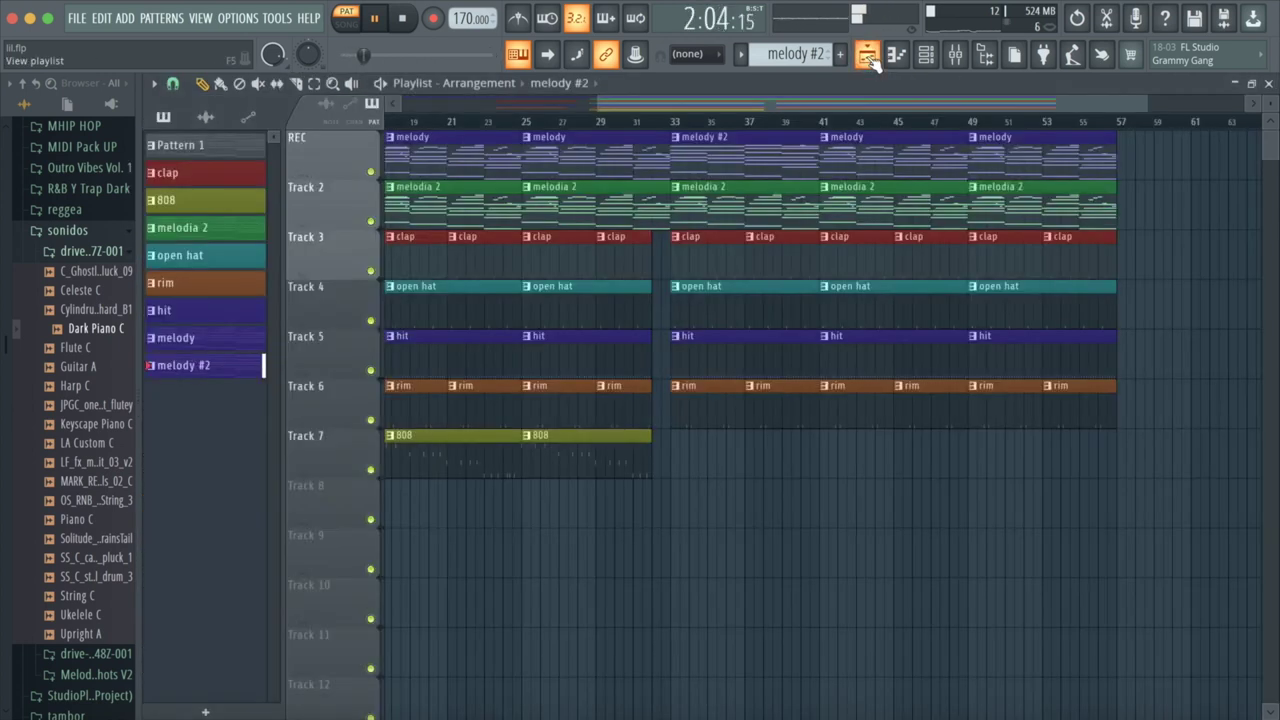
click(604, 122)
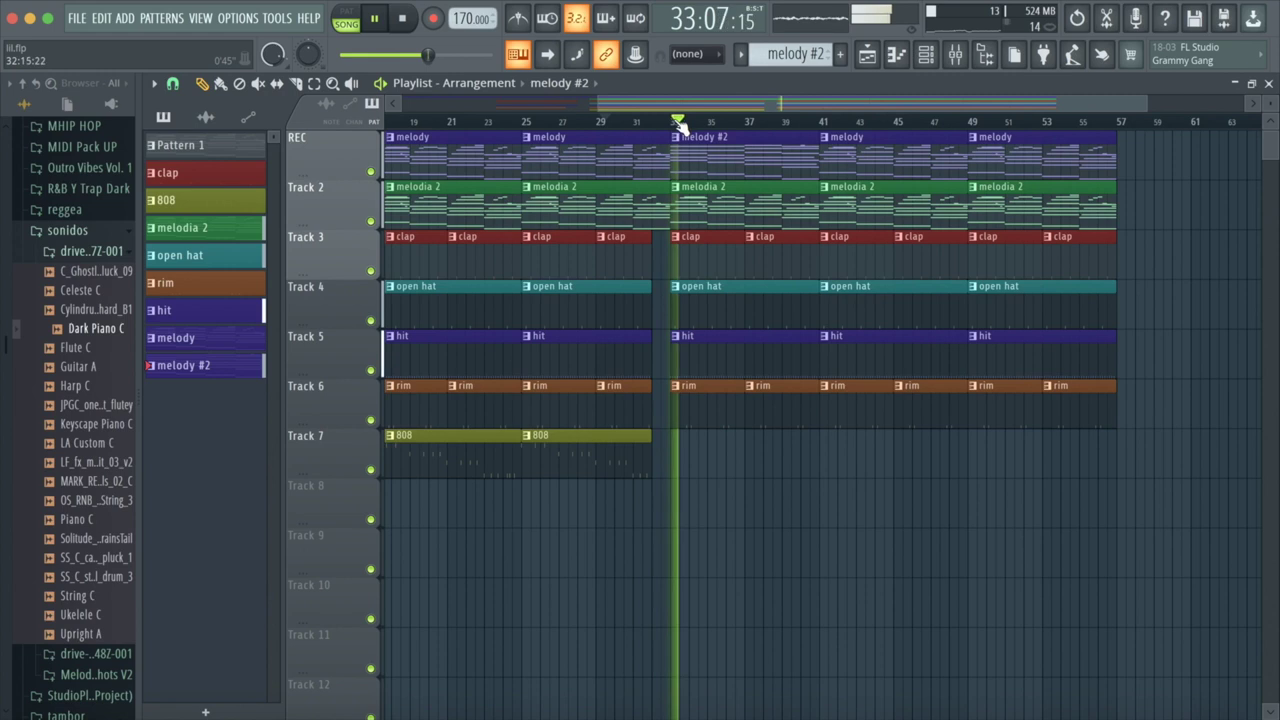
click(563, 122)
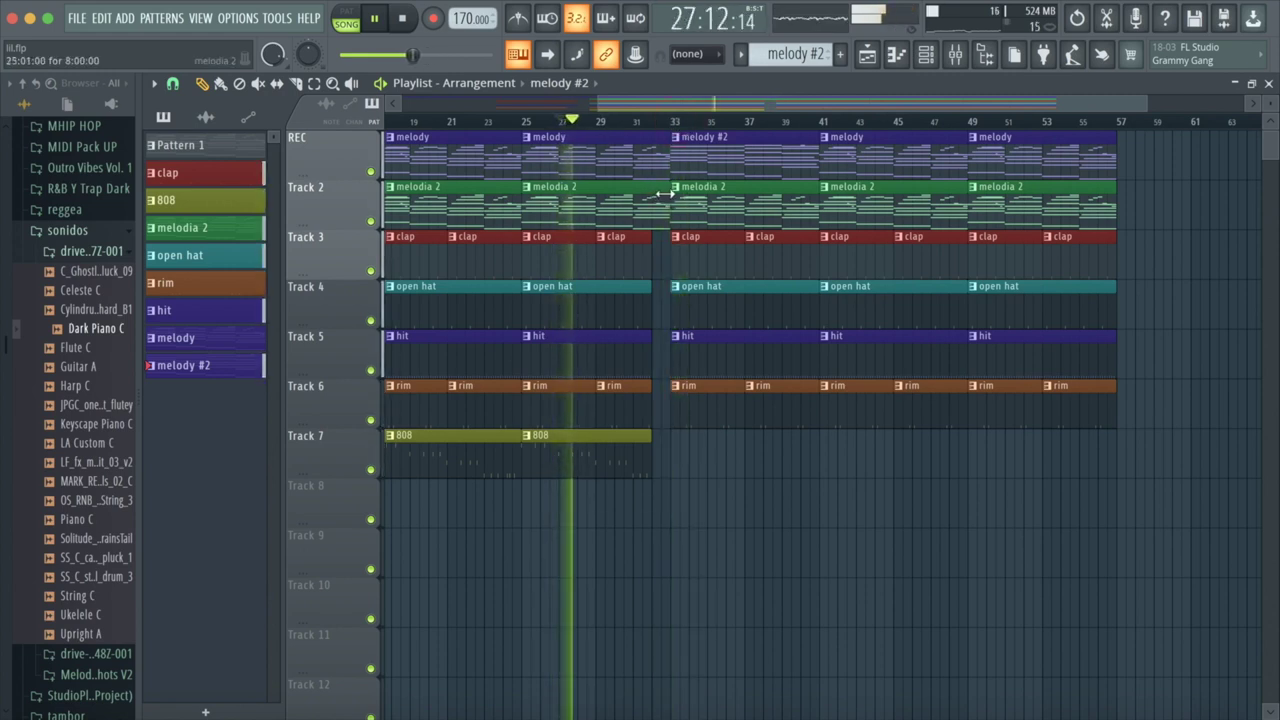
drag(663, 190, 652, 190)
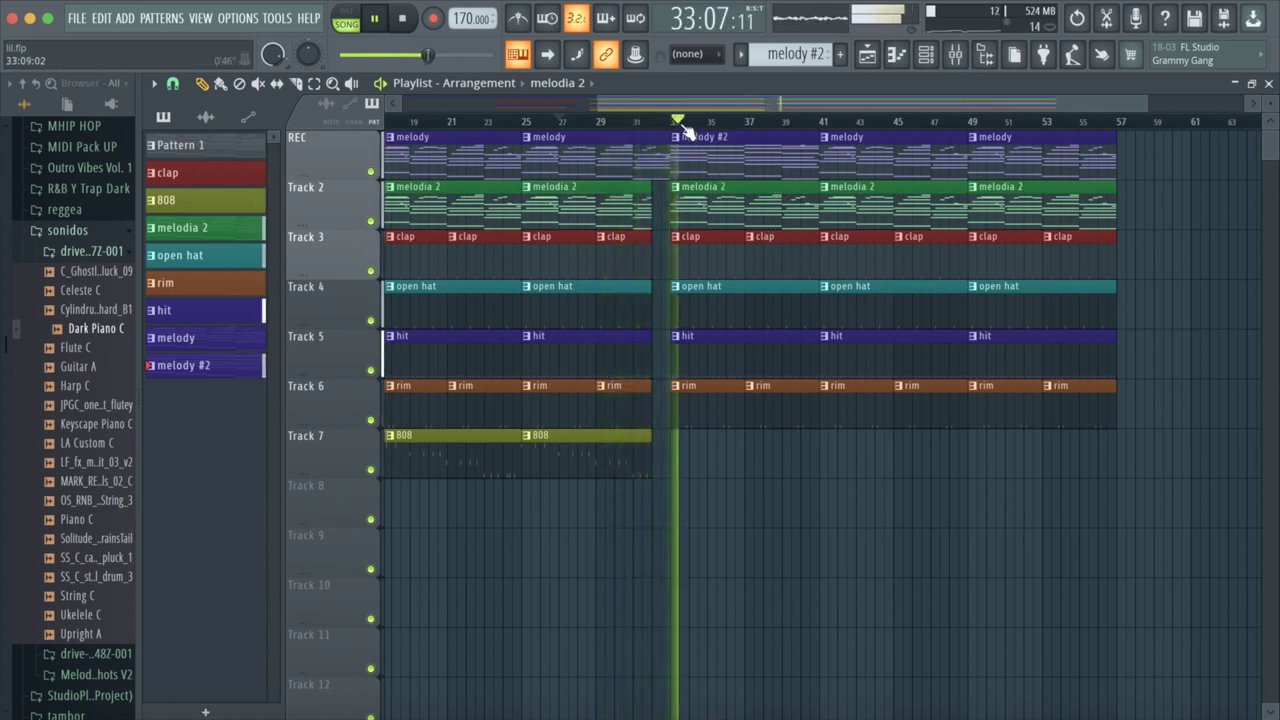
Step: Place an 808 clip on Track 7 at bar 33, extend it to bar 41, and add another eight-bar 808 clip at bar 41
click(628, 464)
click(676, 447)
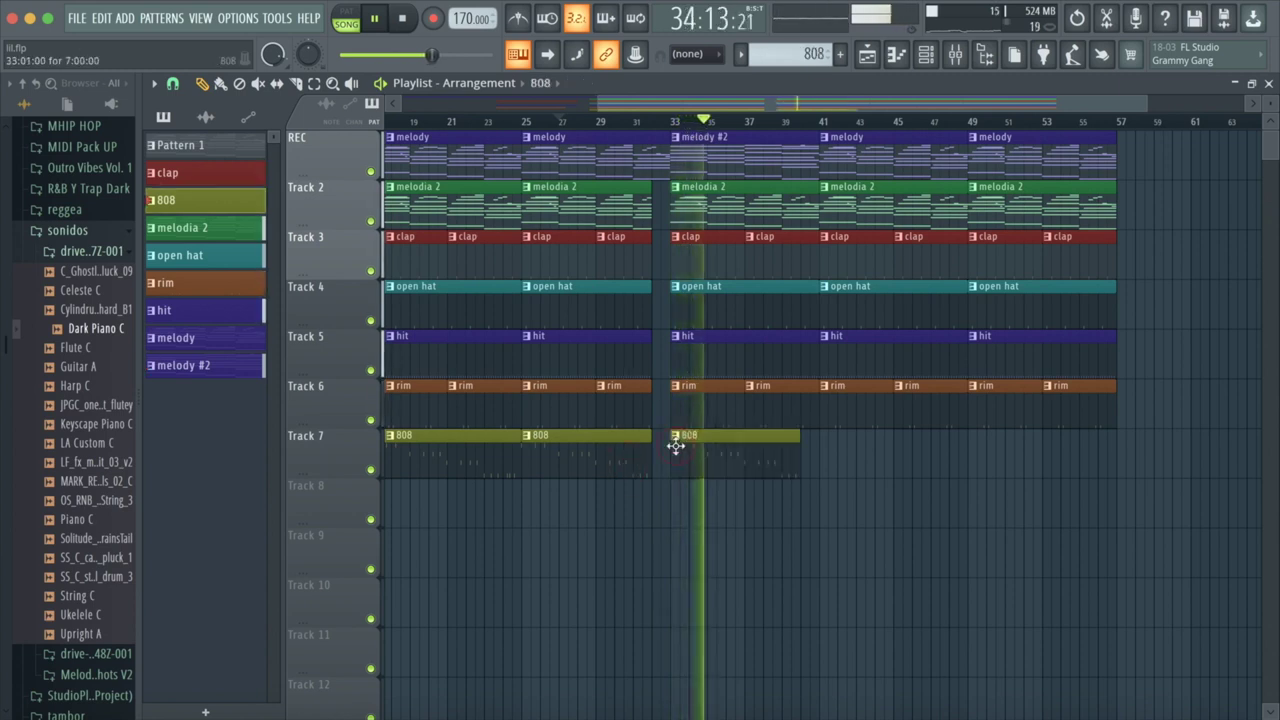
key(space)
key(space)
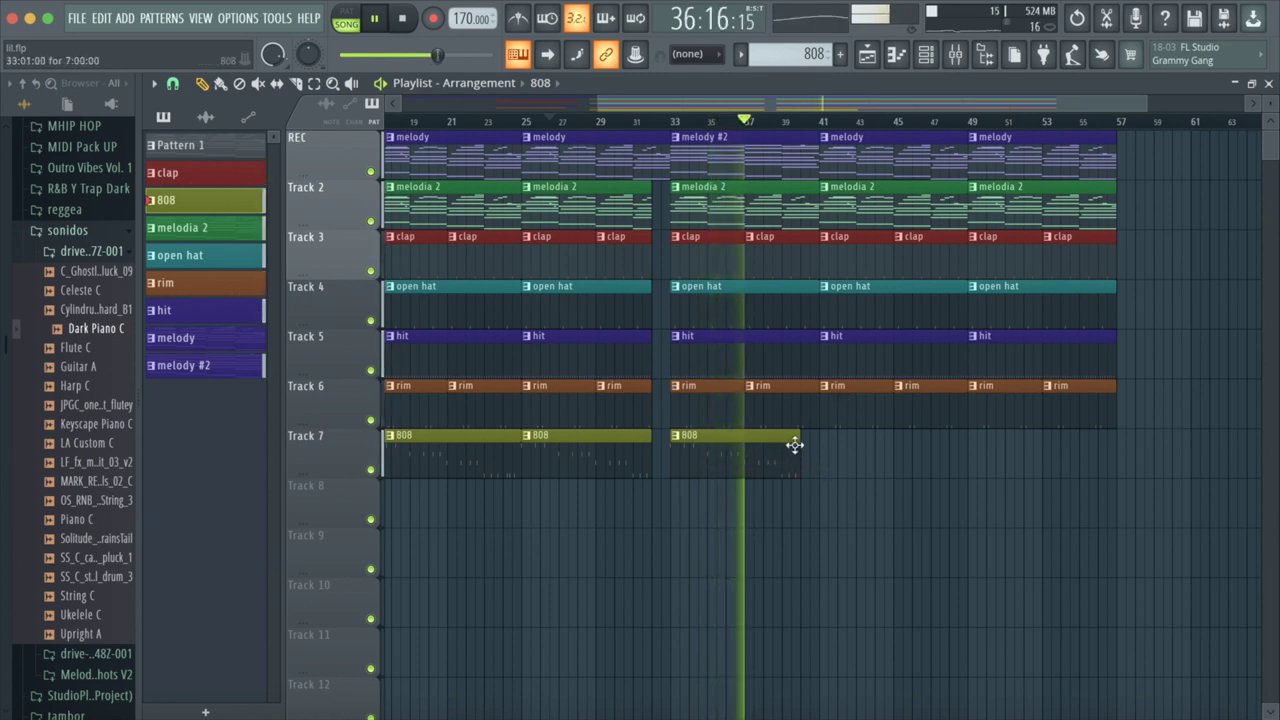
drag(799, 443, 820, 447)
click(828, 451)
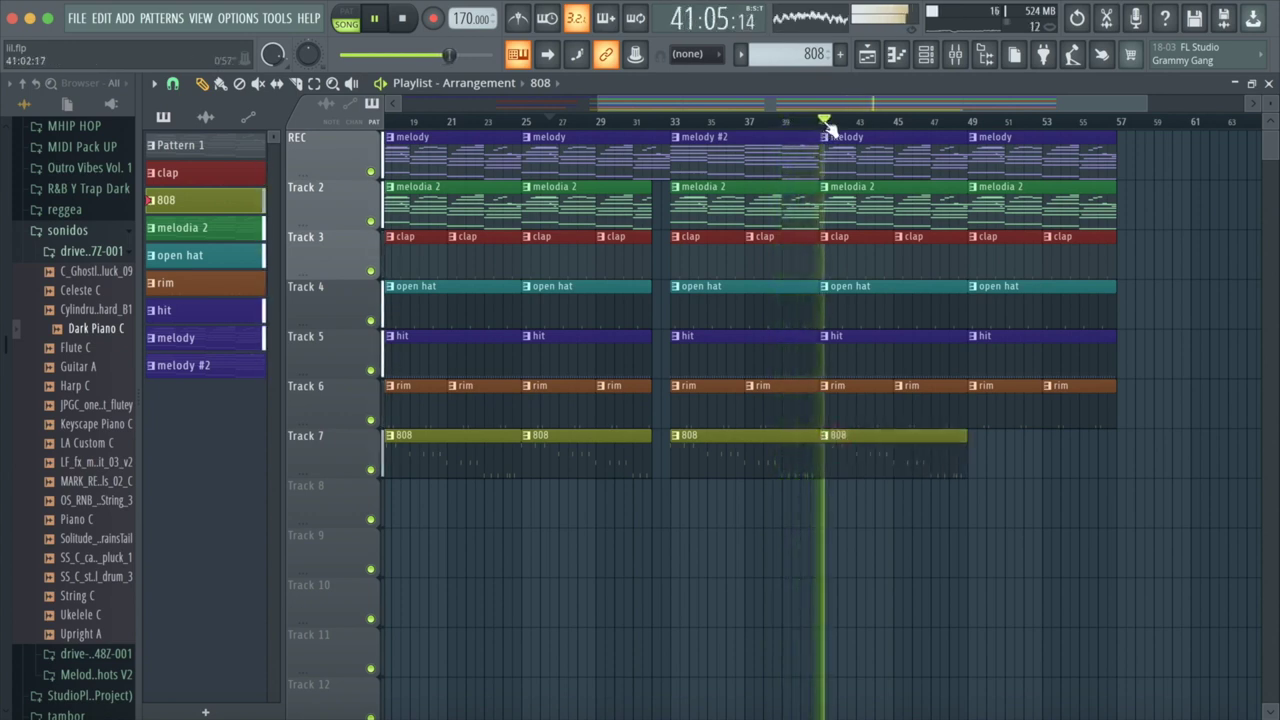
Step: Replay the transition into bar 33 from about bar 28, and delete the melodia 2 clip at bar 49 on Track 2
click(618, 121)
click(575, 121)
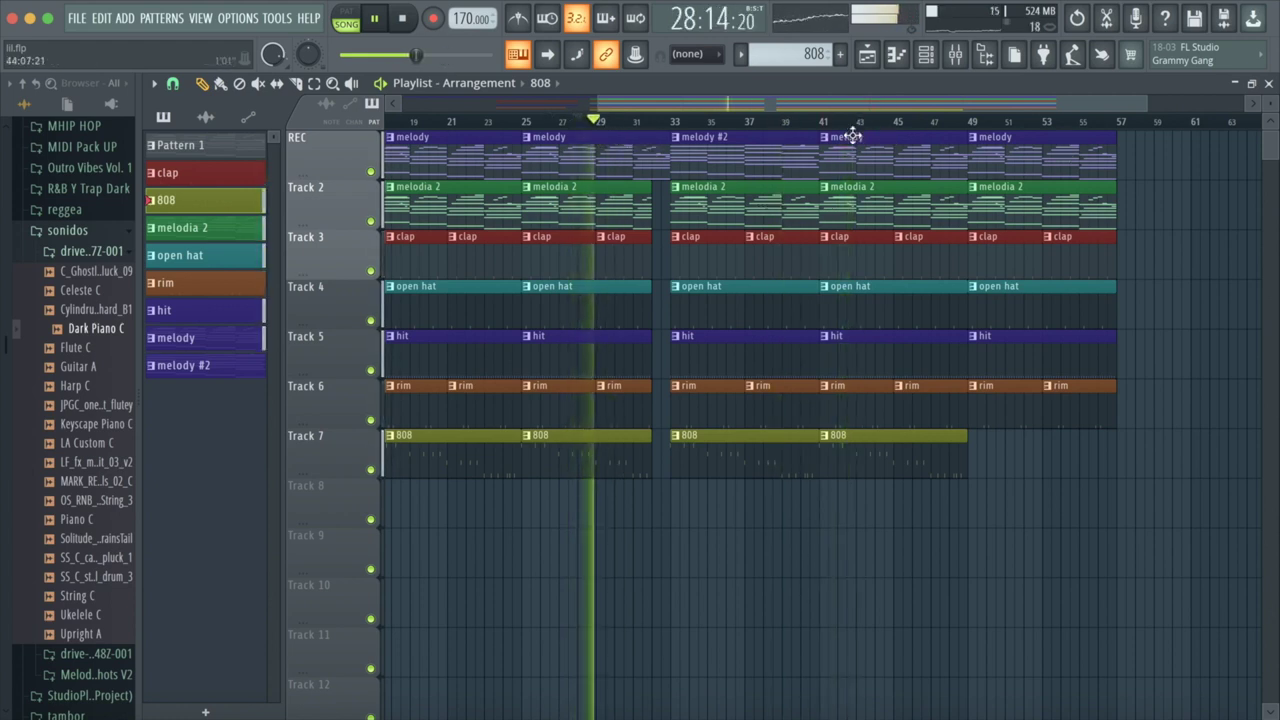
scroll(606, 121, down, 3)
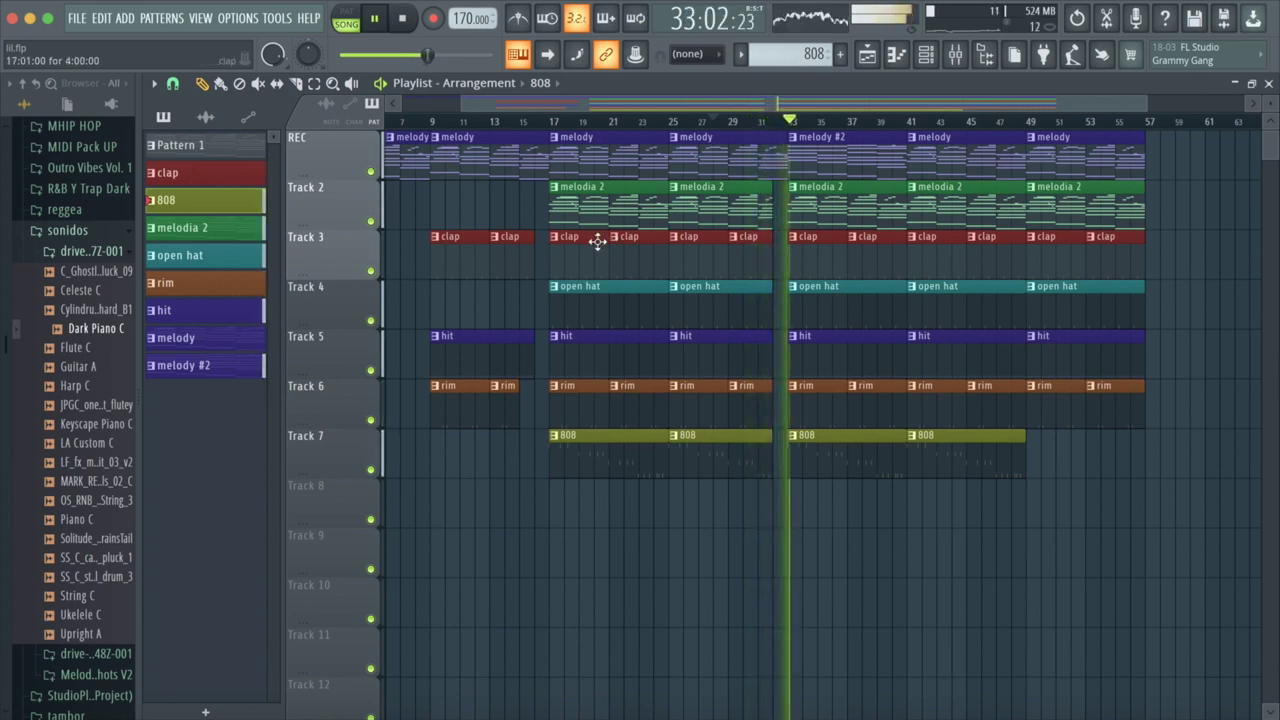
scroll(985, 331, right, 5)
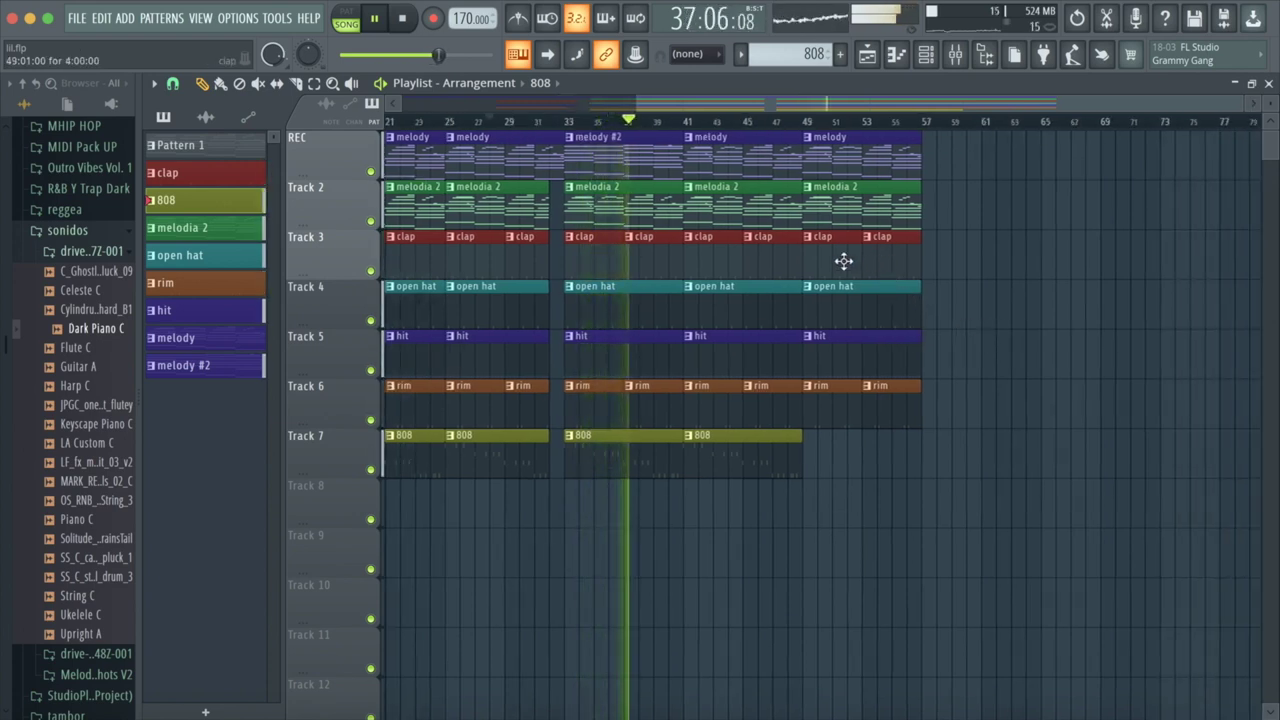
right_click(876, 202)
Step: Trim the clap, open hat, hit, rim and 808 clips before bar 49 to end at bar 48, replaying from about bar 44
drag(637, 103, 473, 103)
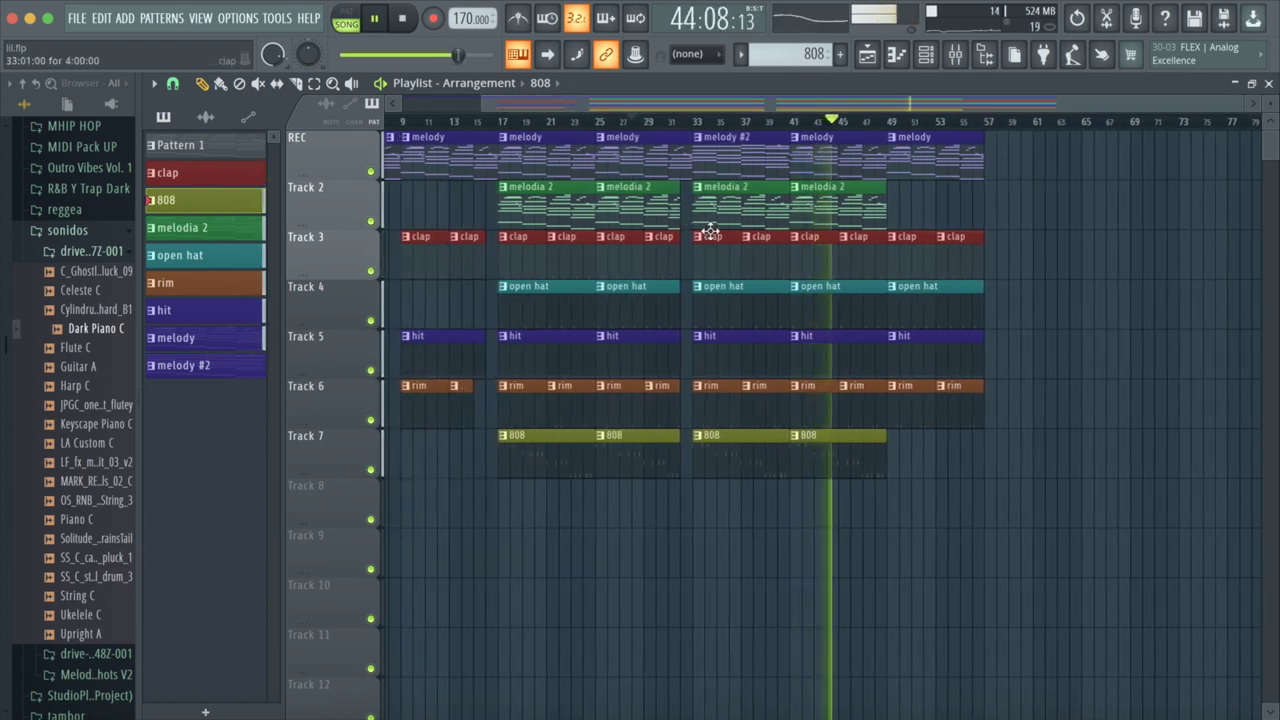
scroll(709, 232, right, 3)
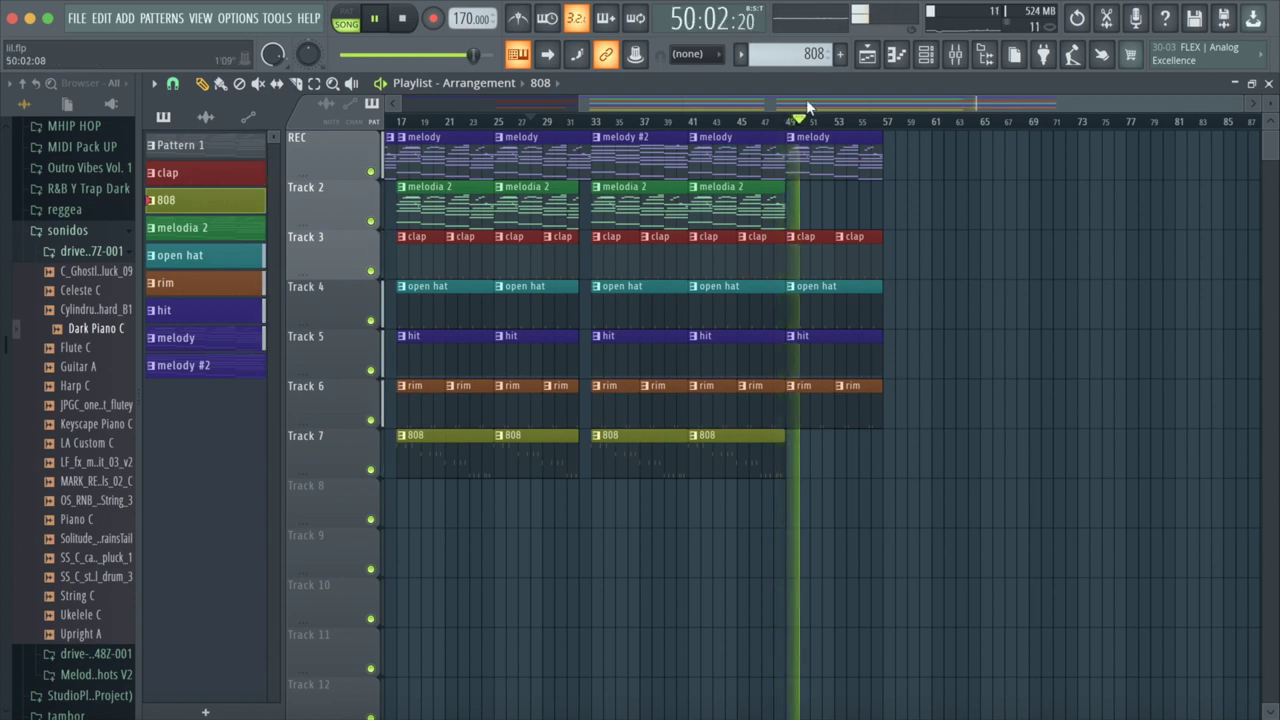
drag(810, 122, 729, 120)
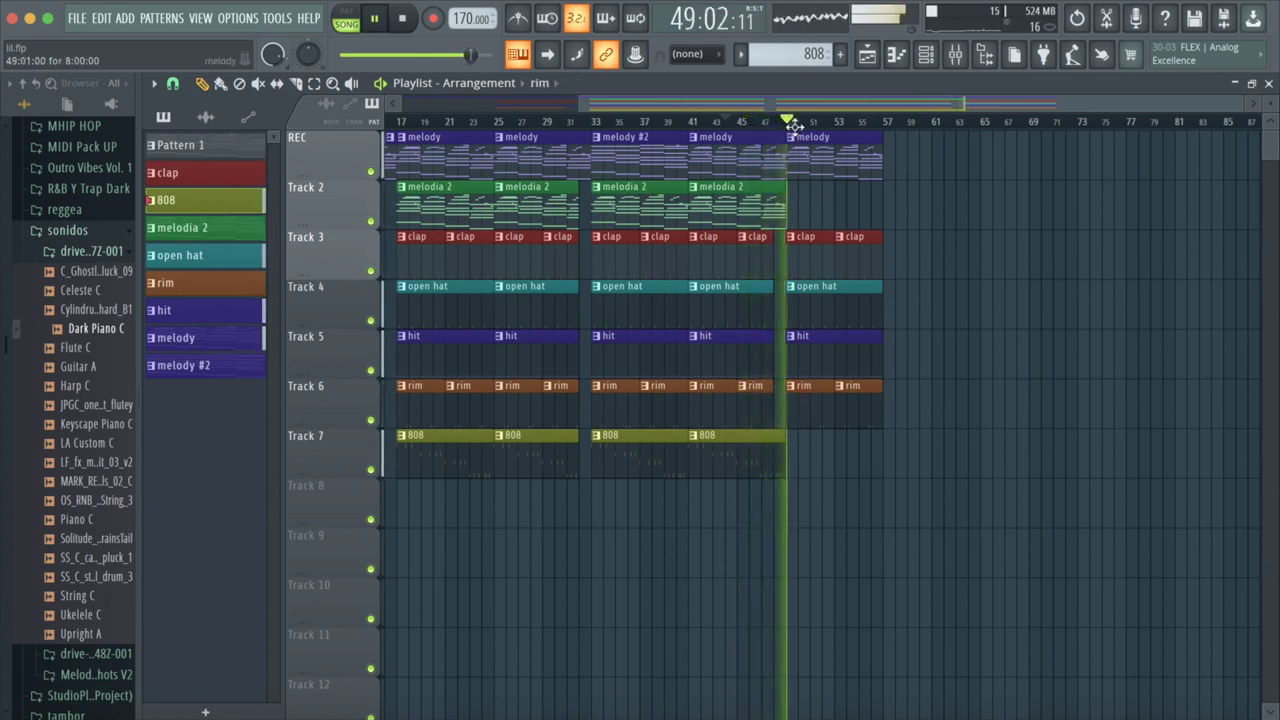
drag(793, 120, 734, 120)
drag(785, 458, 773, 458)
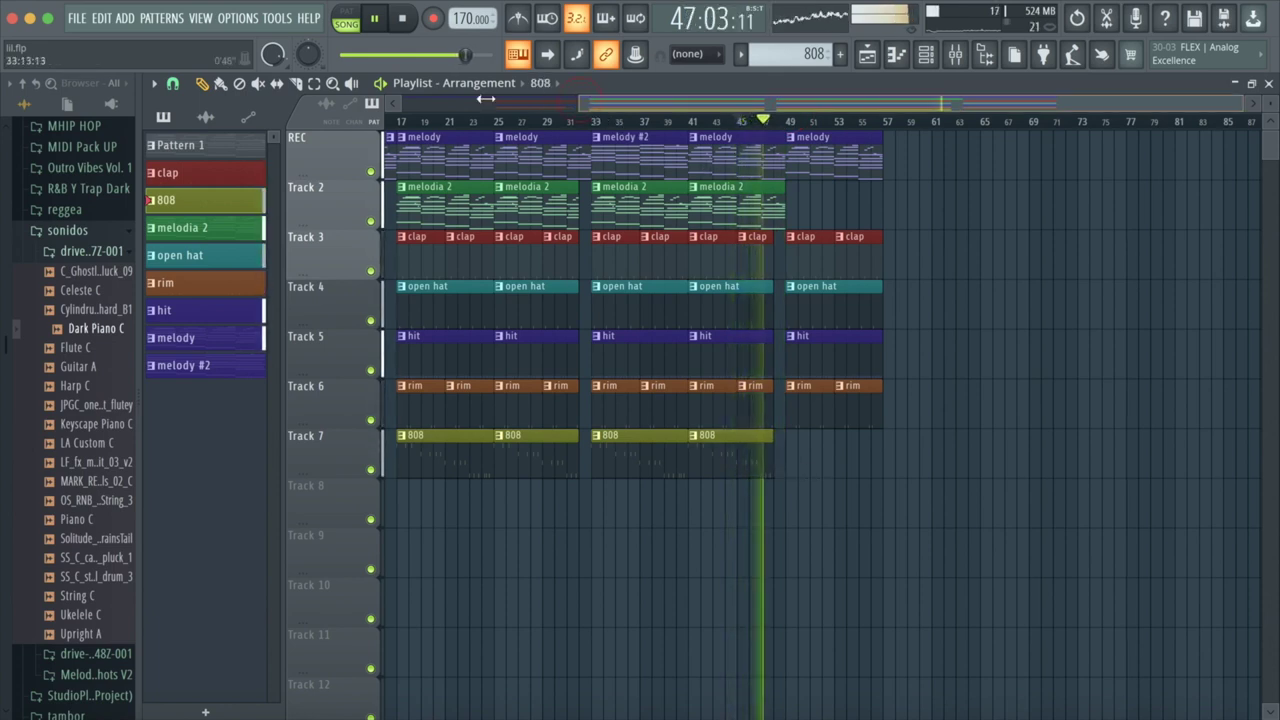
Step: Replay the transition into bar 49 from about bar 44, and delete the hit clip at bar 49 on Track 5
drag(574, 104, 400, 104)
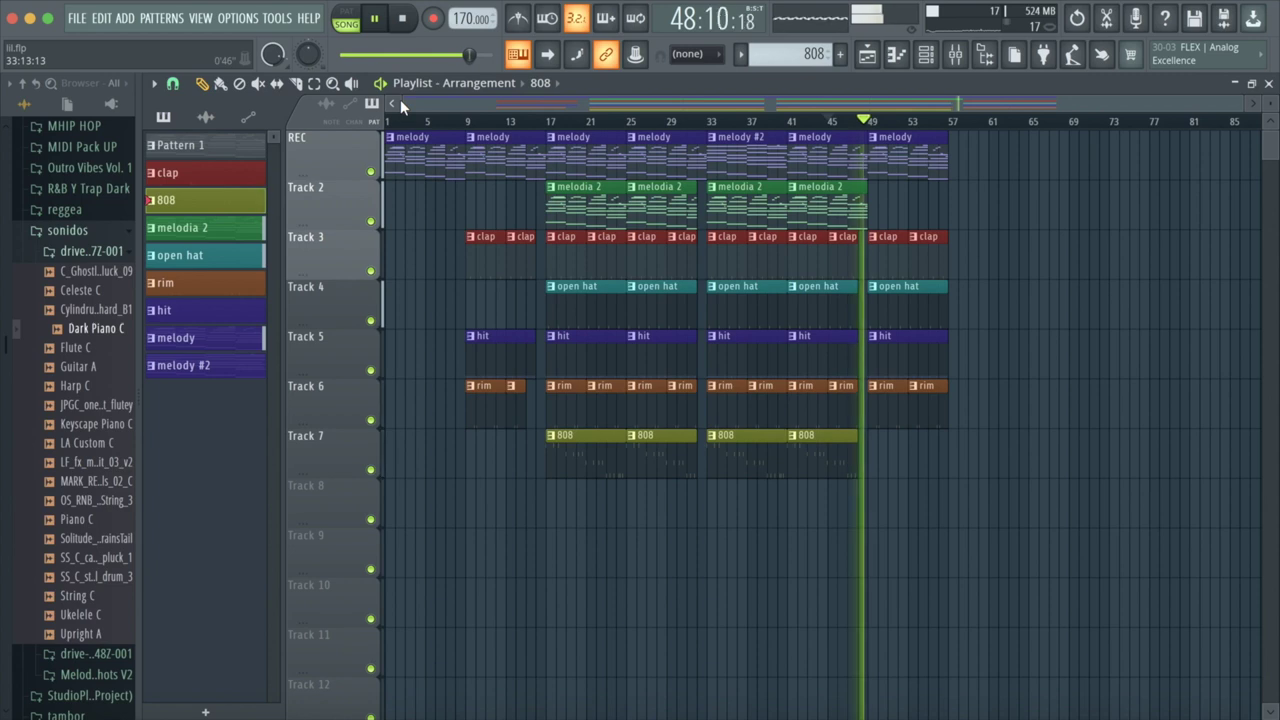
drag(401, 101, 723, 134)
click(512, 120)
right_click(628, 355)
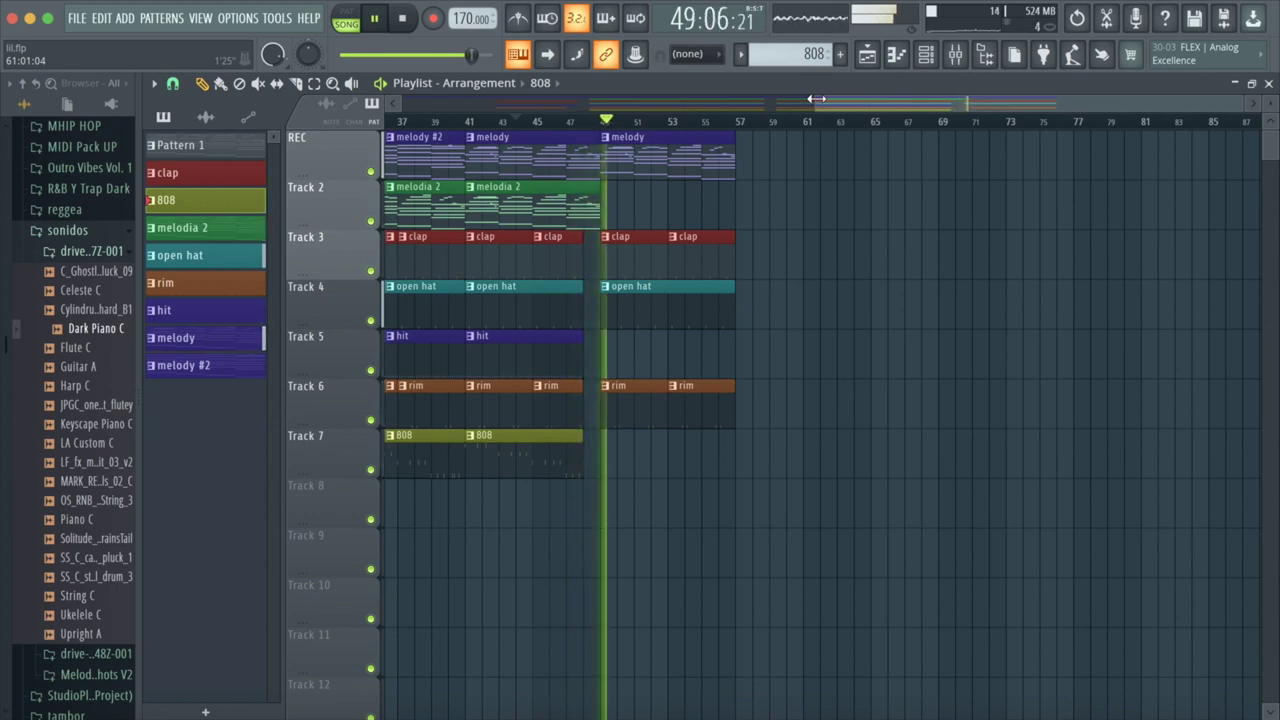
Step: Delete the melodia 2 clip at bar 33 on Track 2, and replay the transition into bar 33 from about bar 29
drag(816, 98, 492, 119)
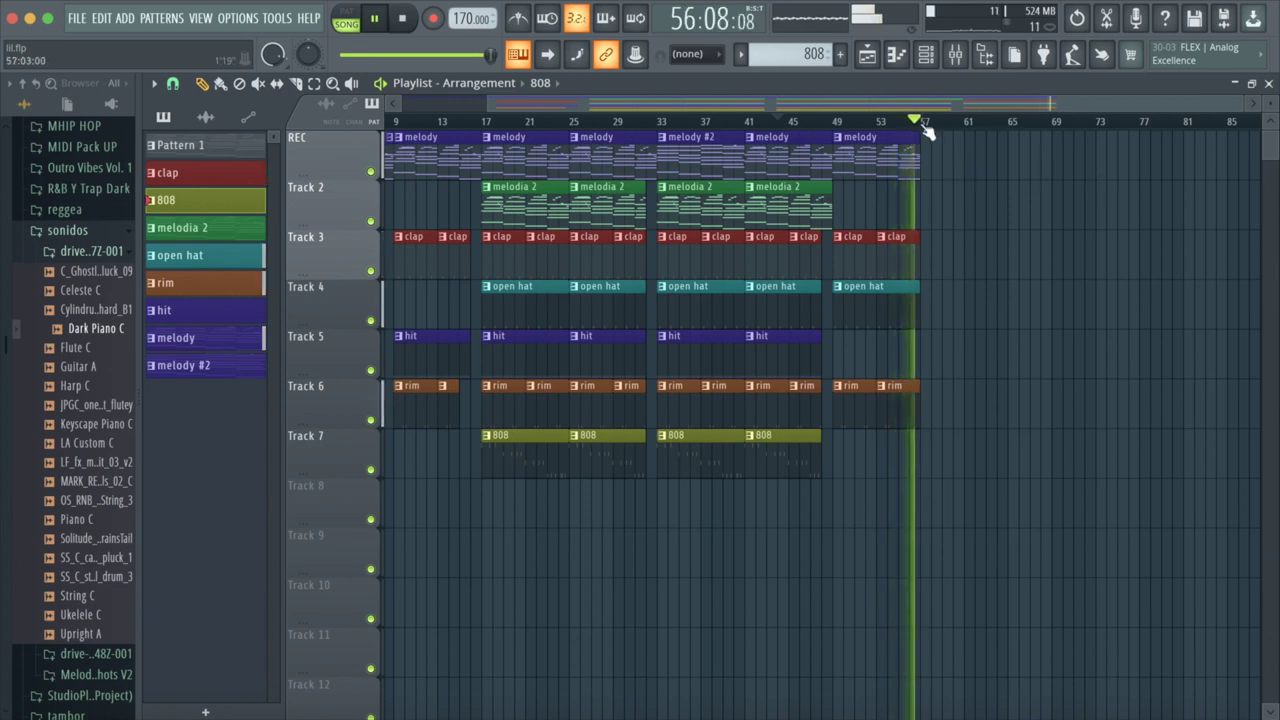
click(635, 114)
click(675, 114)
click(656, 114)
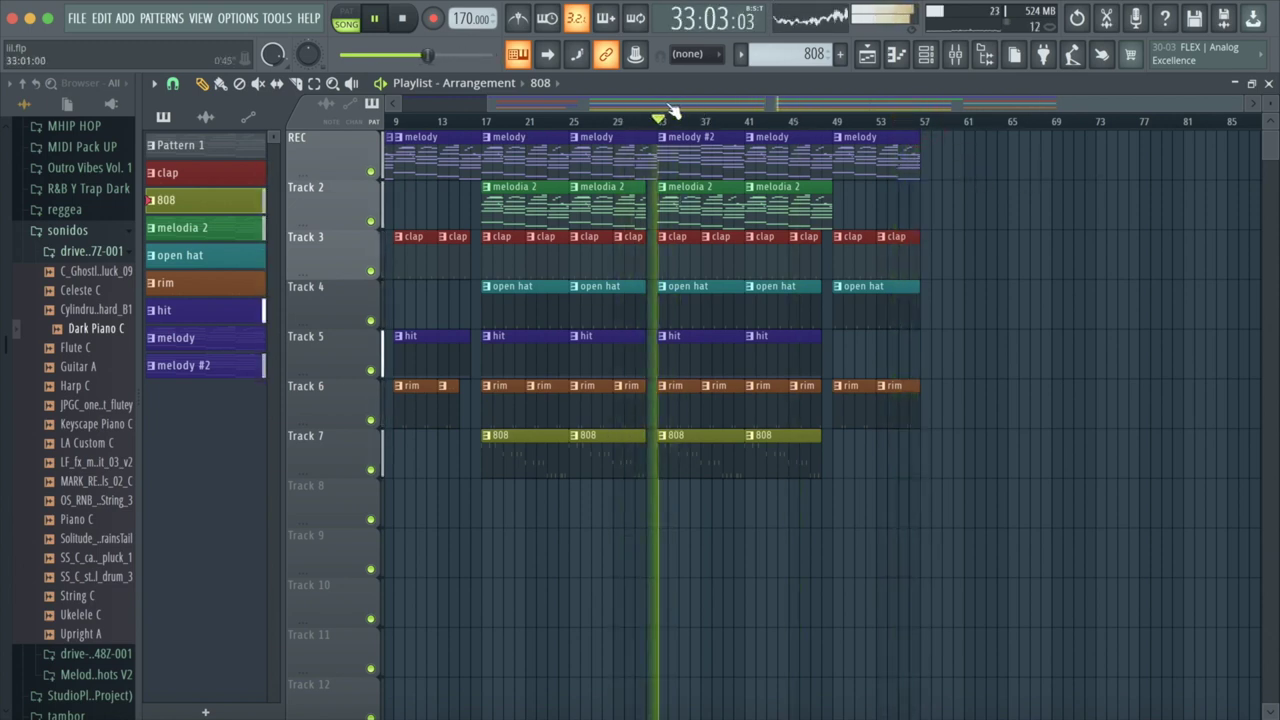
click(628, 114)
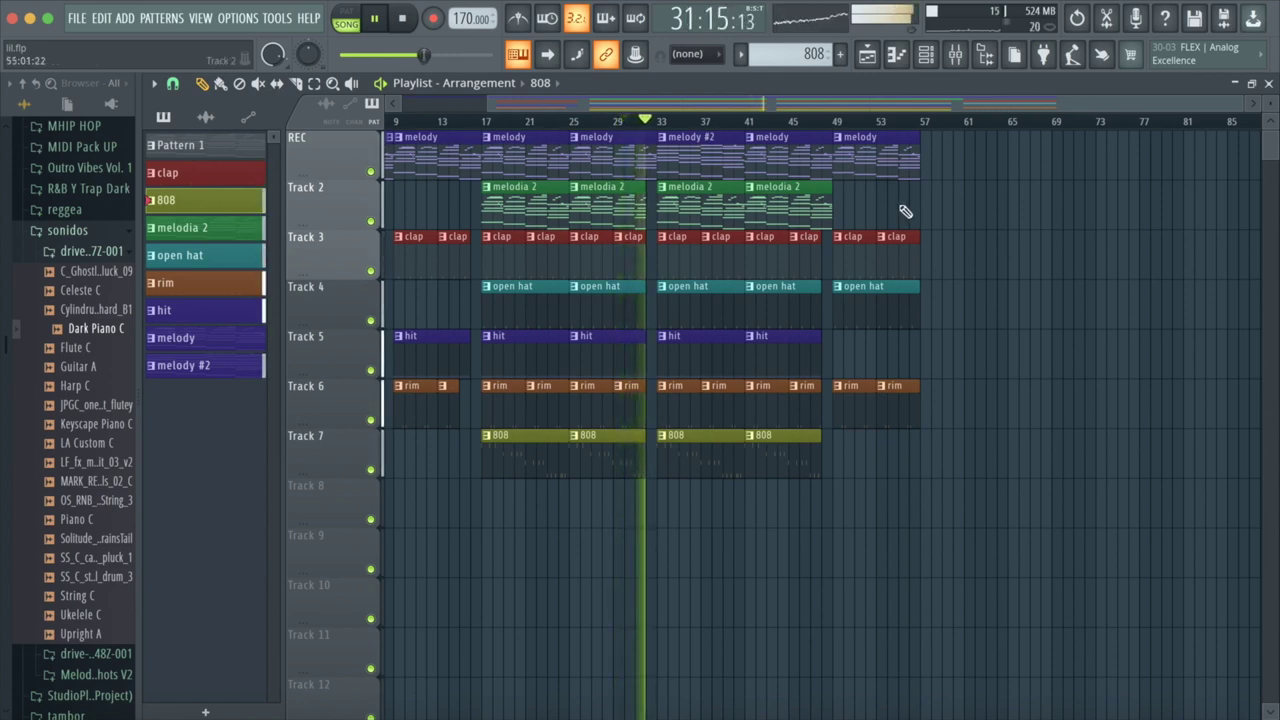
right_click(685, 204)
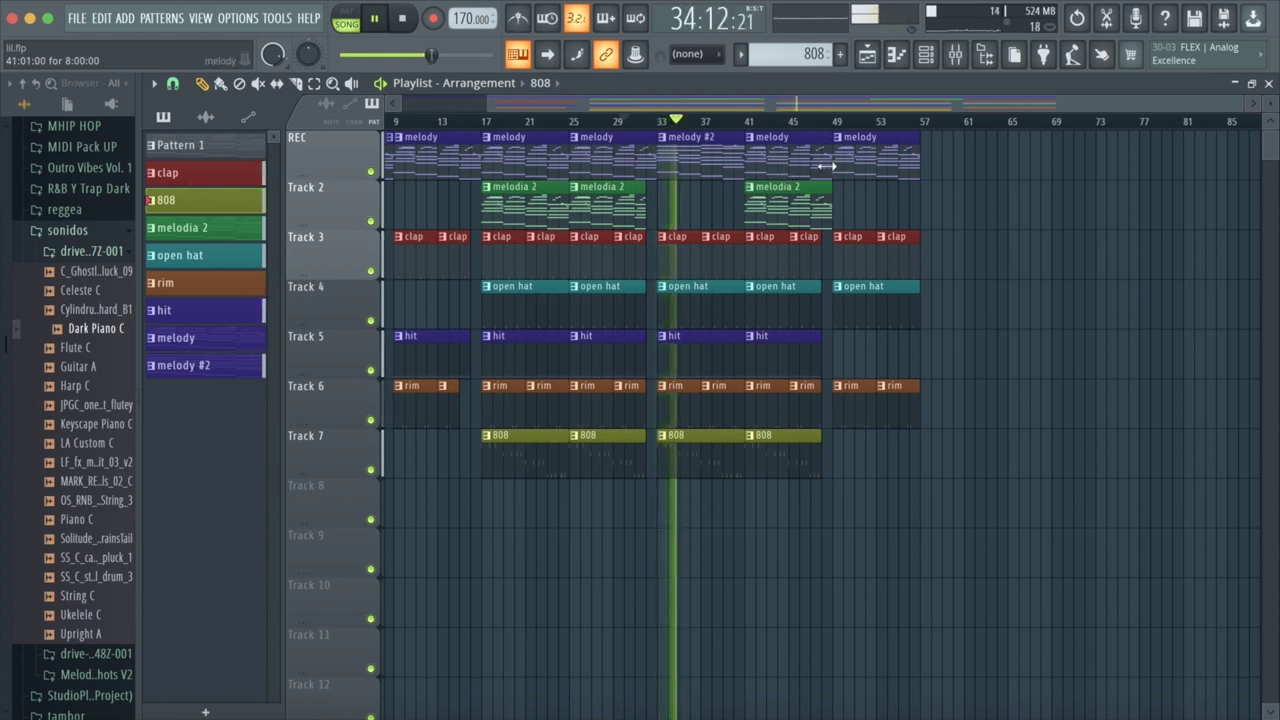
click(618, 120)
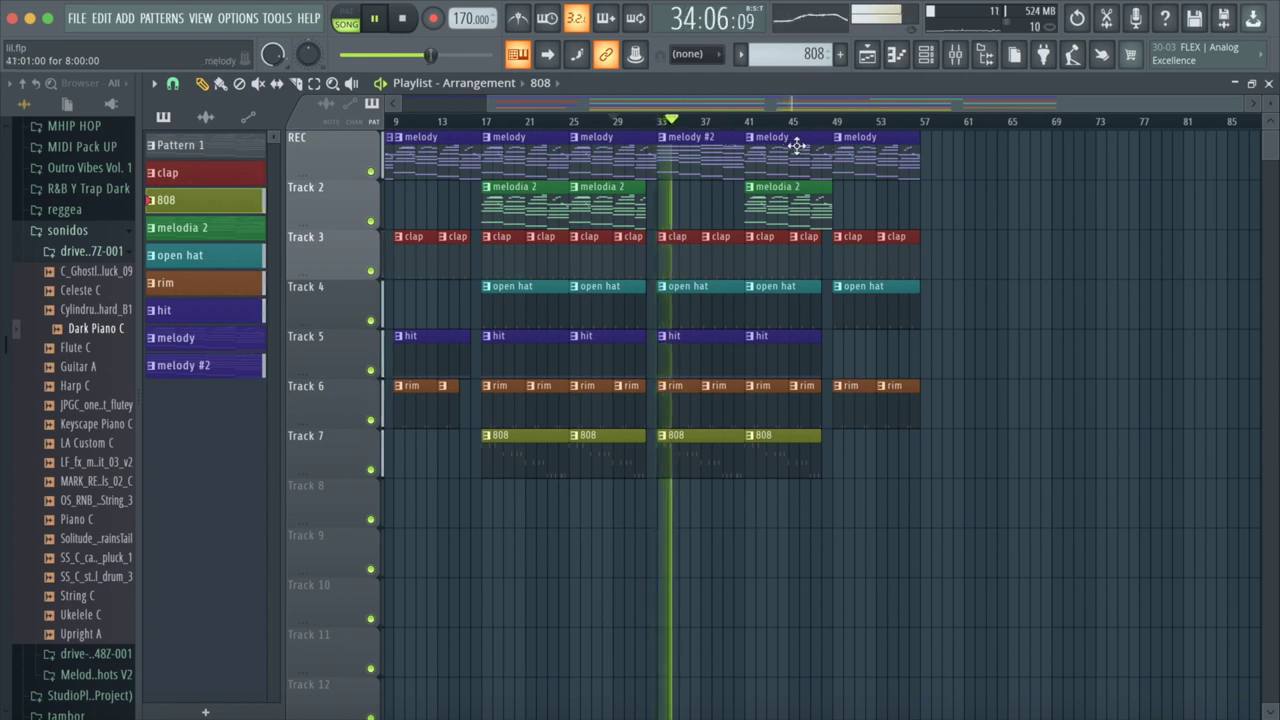
Step: Place a melodia 2 clip at bar 33 on Track 2 and make it a unique pattern
click(375, 19)
click(669, 188)
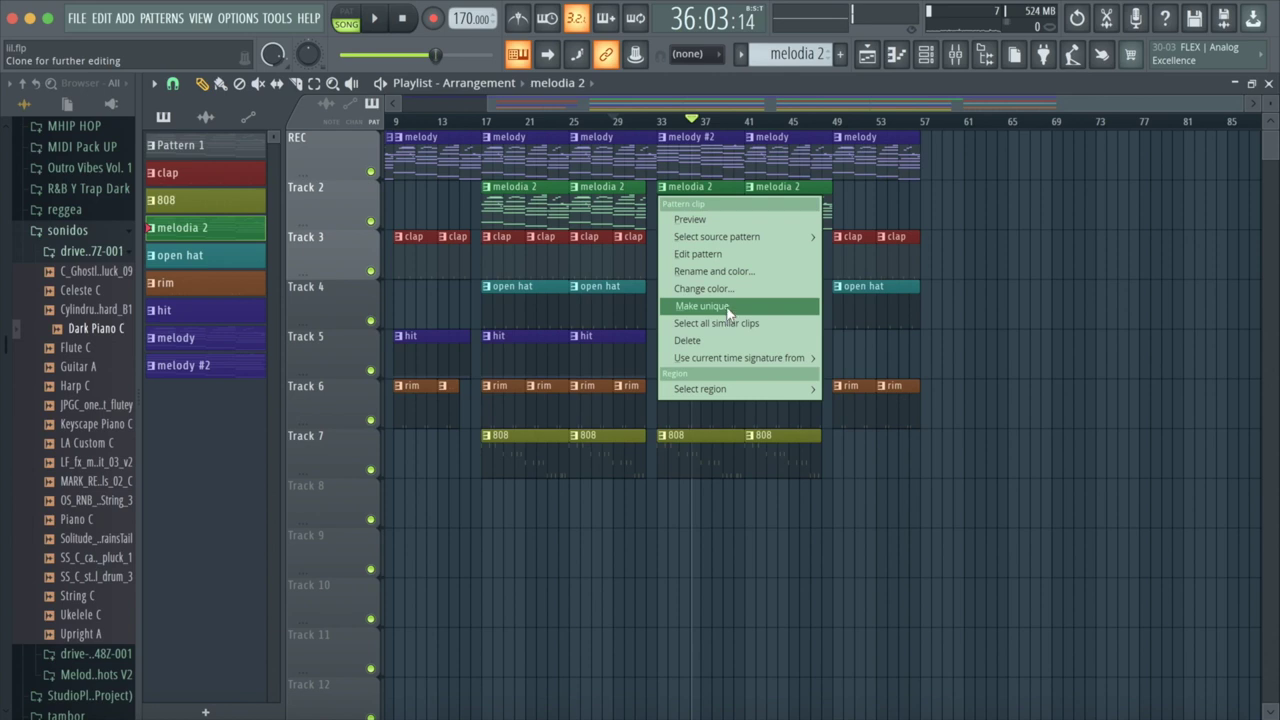
click(701, 308)
Step: Copy the Steinway D lite notes from the melody #2 pattern into the GMS channel of melodia 2 #2
click(183, 392)
right_click(305, 360)
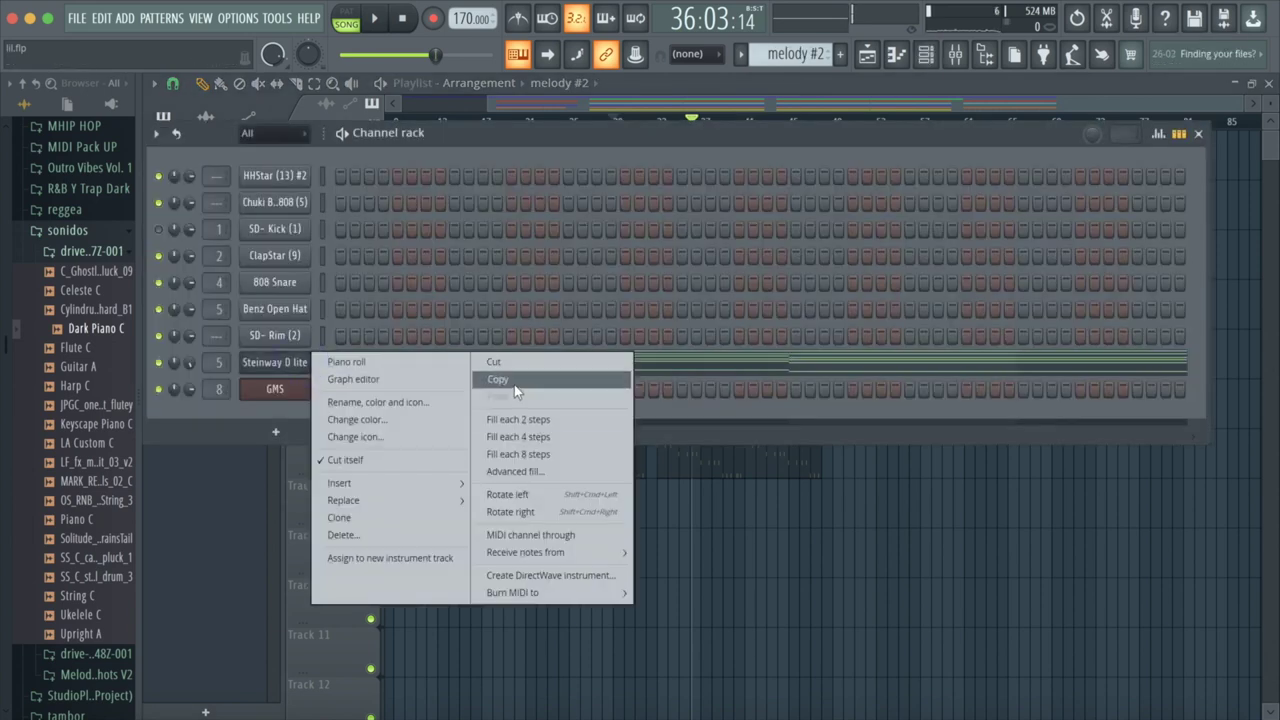
click(740, 54)
click(783, 147)
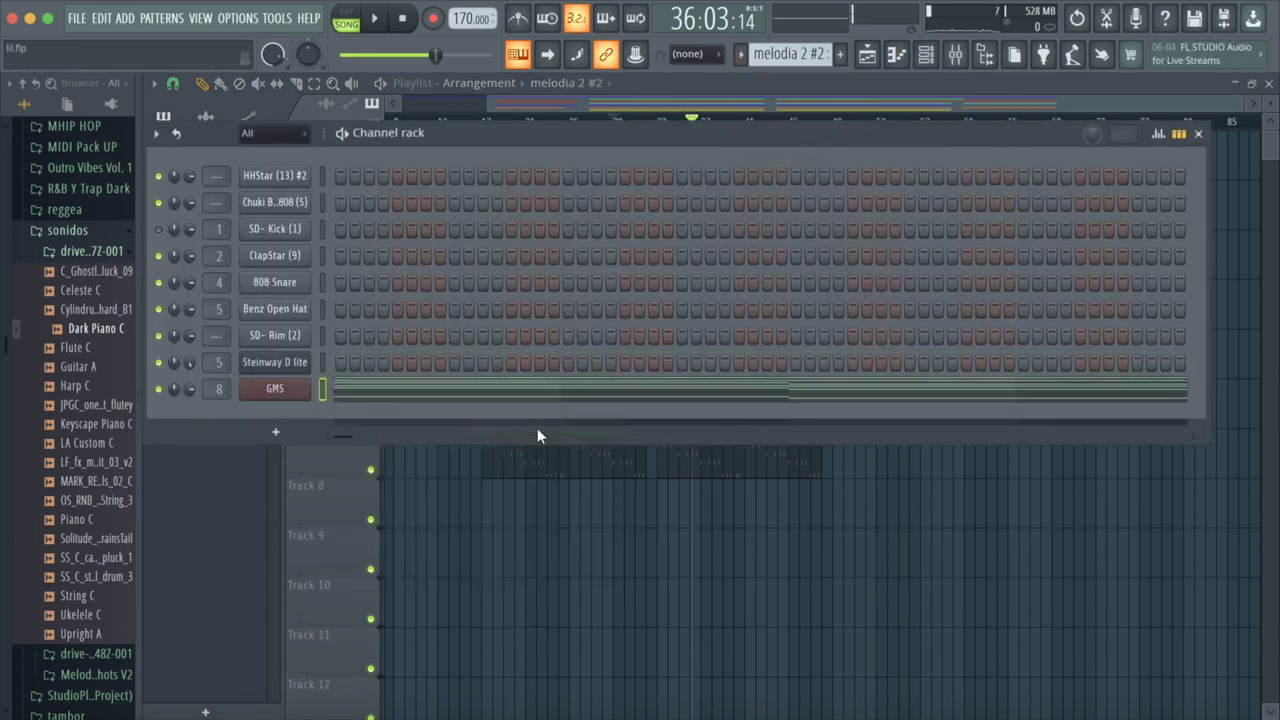
Step: Play the arrangement in the playlist from about bar 36 to check the new melodia 2 #2 clip, and pause at about bar 38
click(866, 56)
click(378, 18)
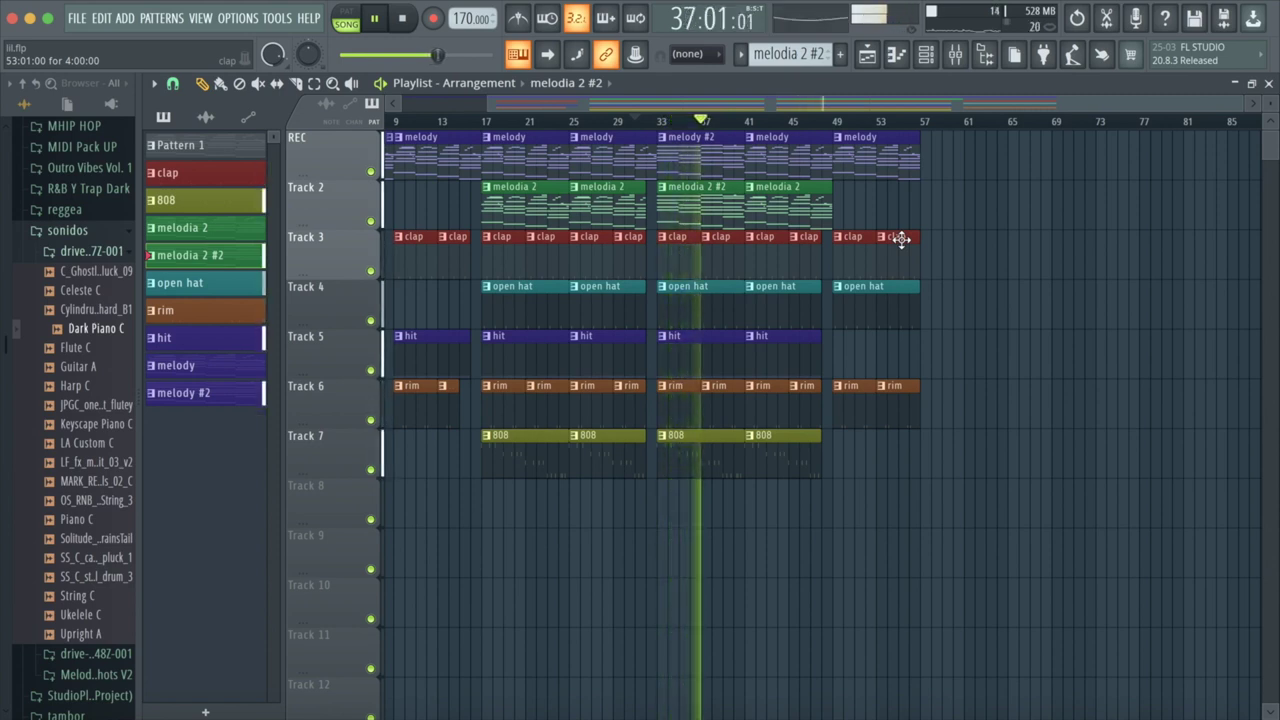
click(376, 19)
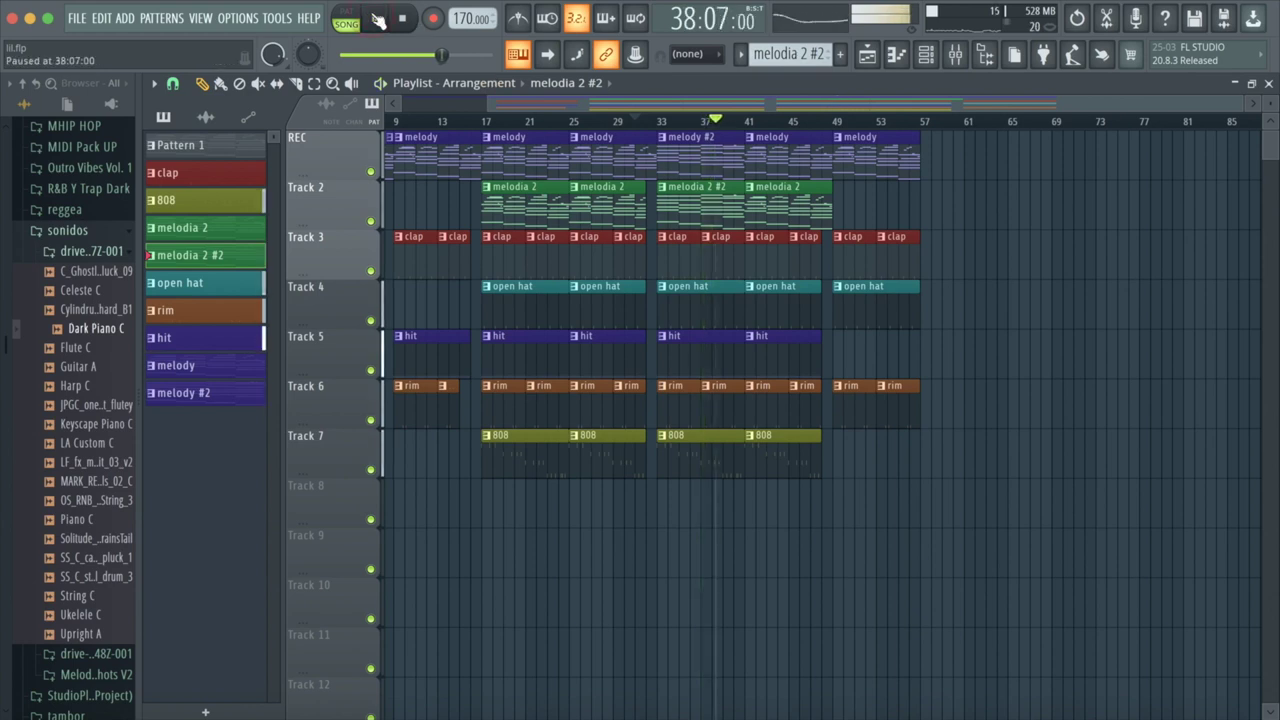
Step: Play the melody #2 pattern alone and delete the short A#6 note at bar 8 from its Steinway D lite notes
click(902, 57)
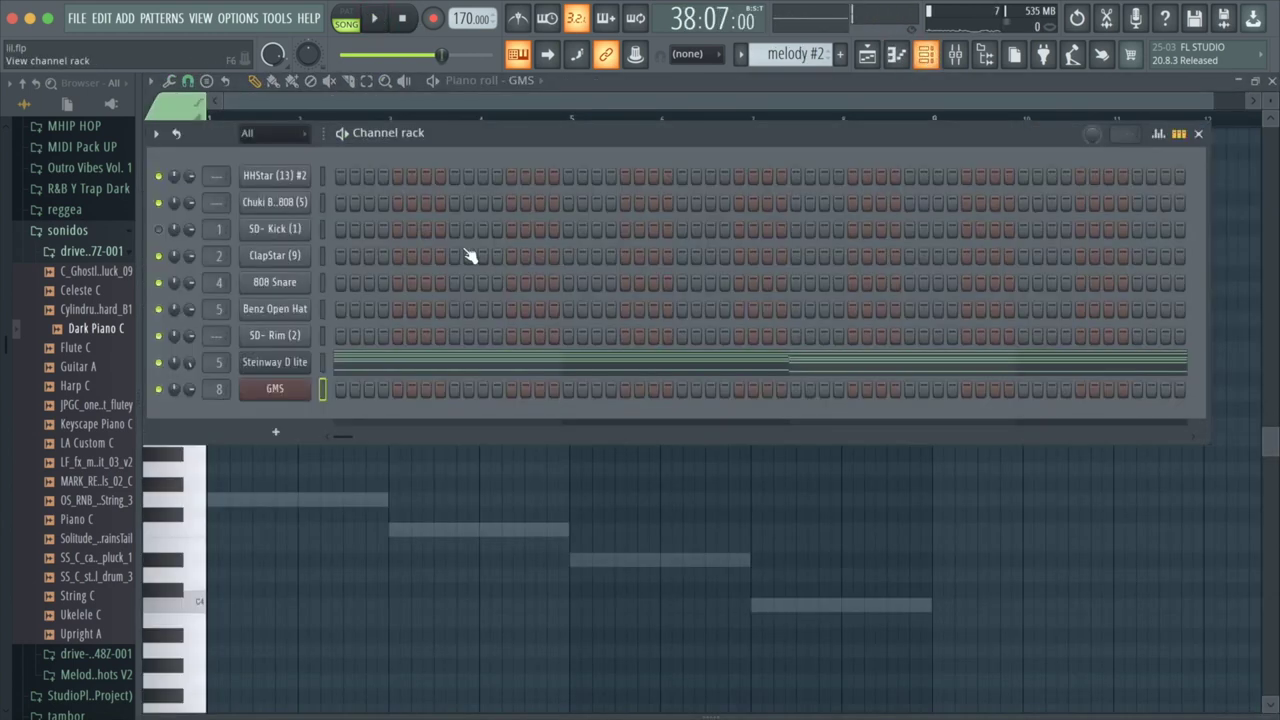
click(345, 15)
key(space)
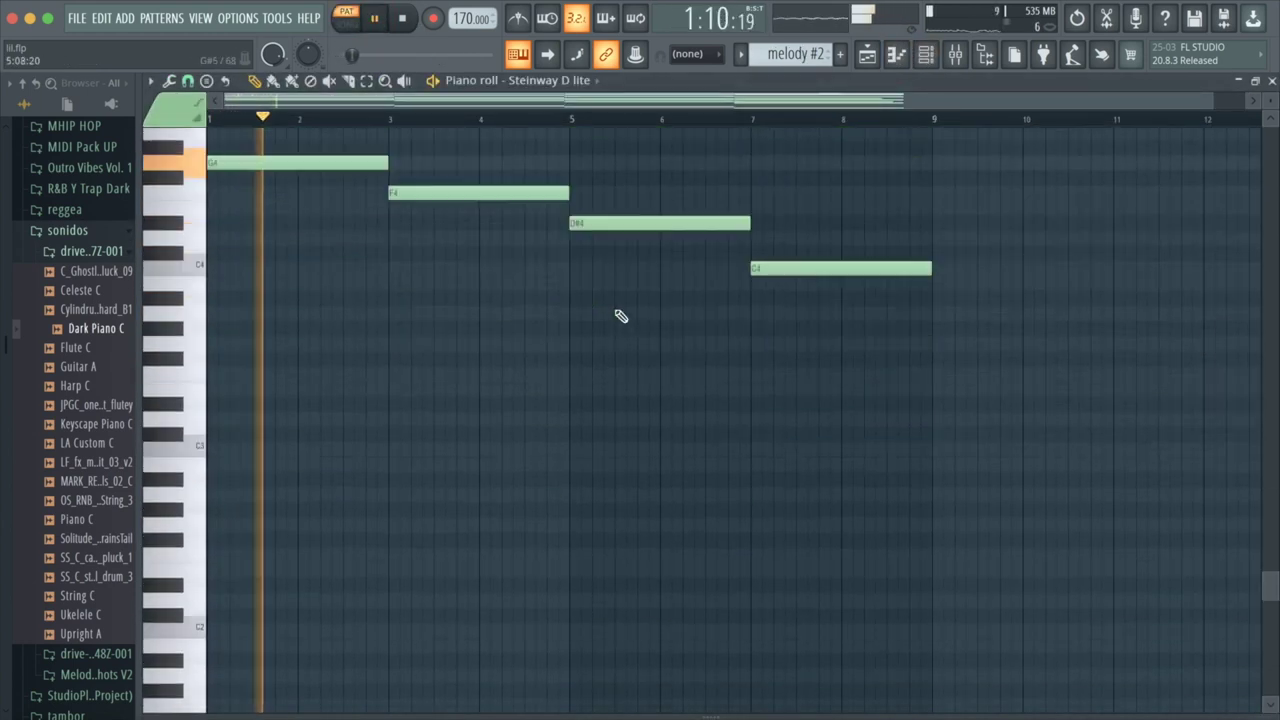
scroll(620, 316, up, 4)
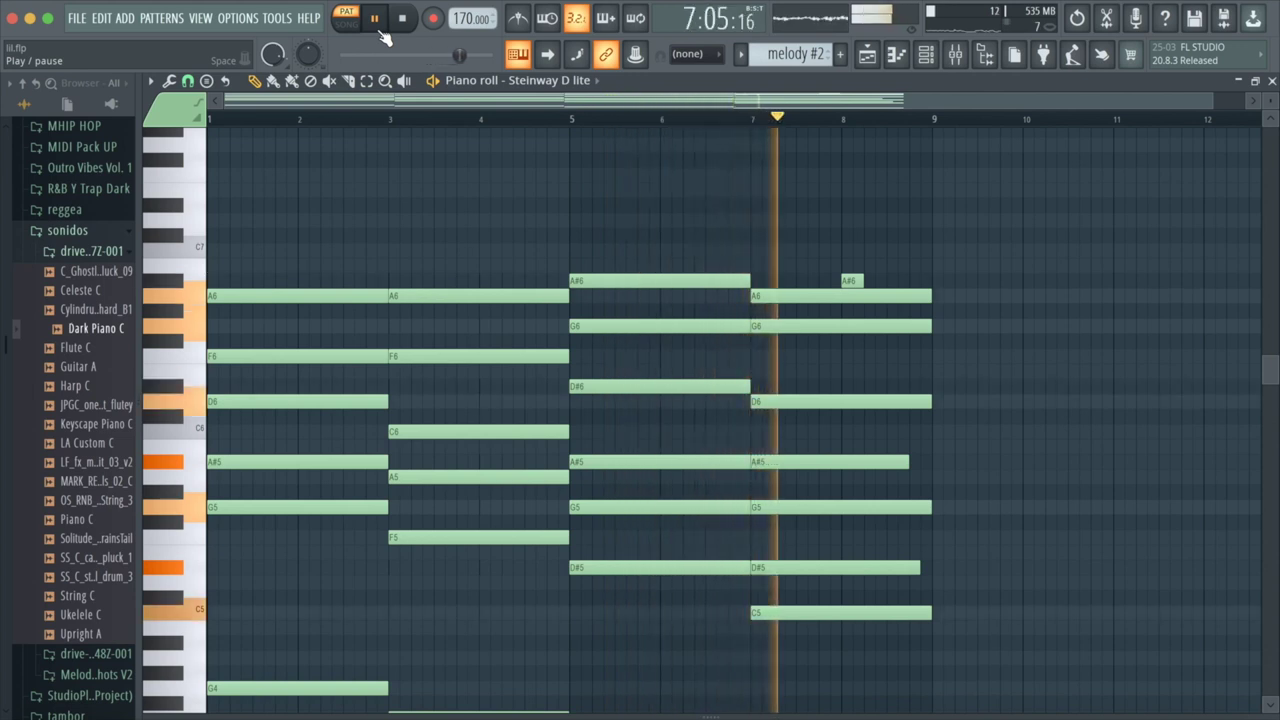
right_click(852, 281)
click(869, 55)
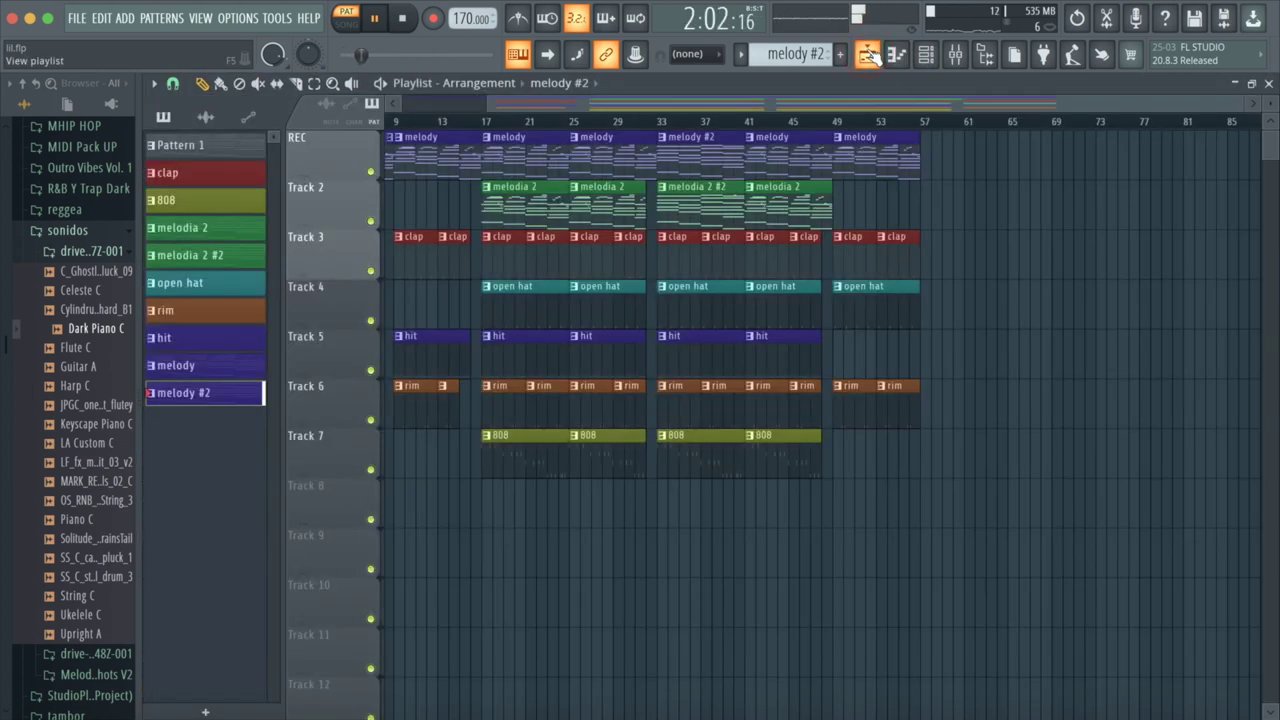
Step: Play the song from about bar 30, and replace the melodia 2 clip at bar 41 on Track 2 with melodia 2 #2
click(632, 122)
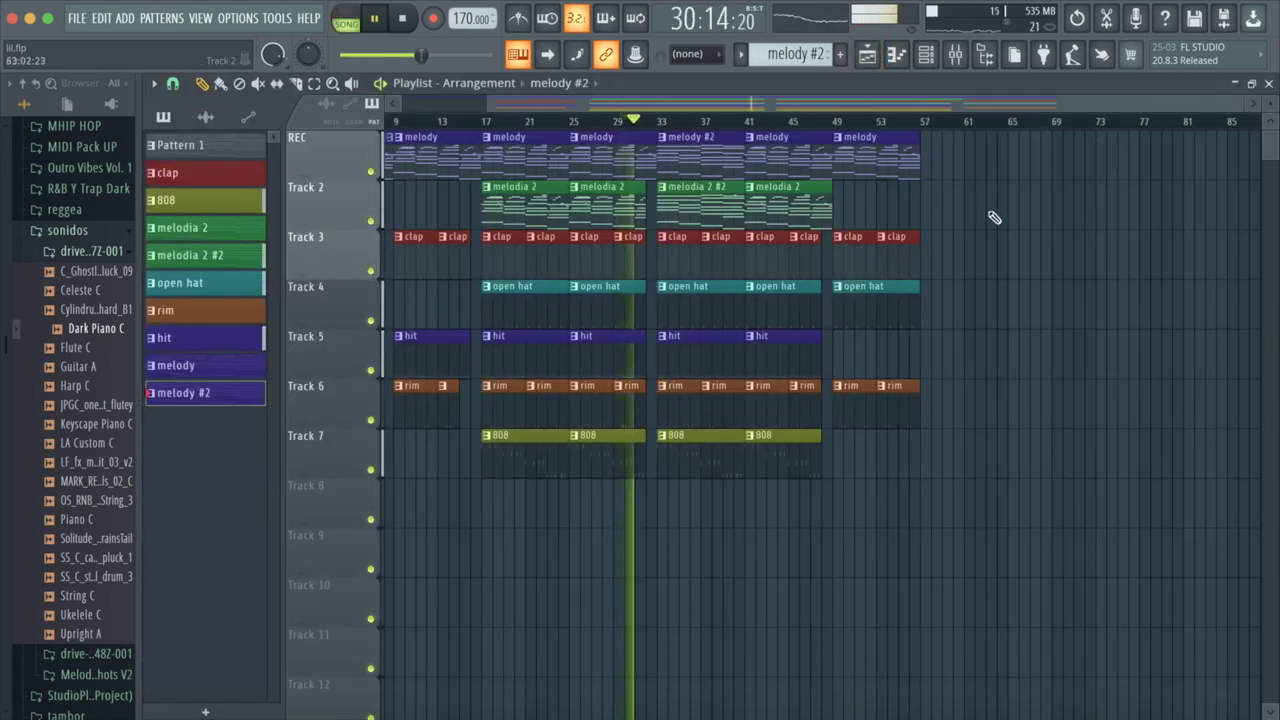
right_click(822, 205)
click(748, 195)
click(748, 195)
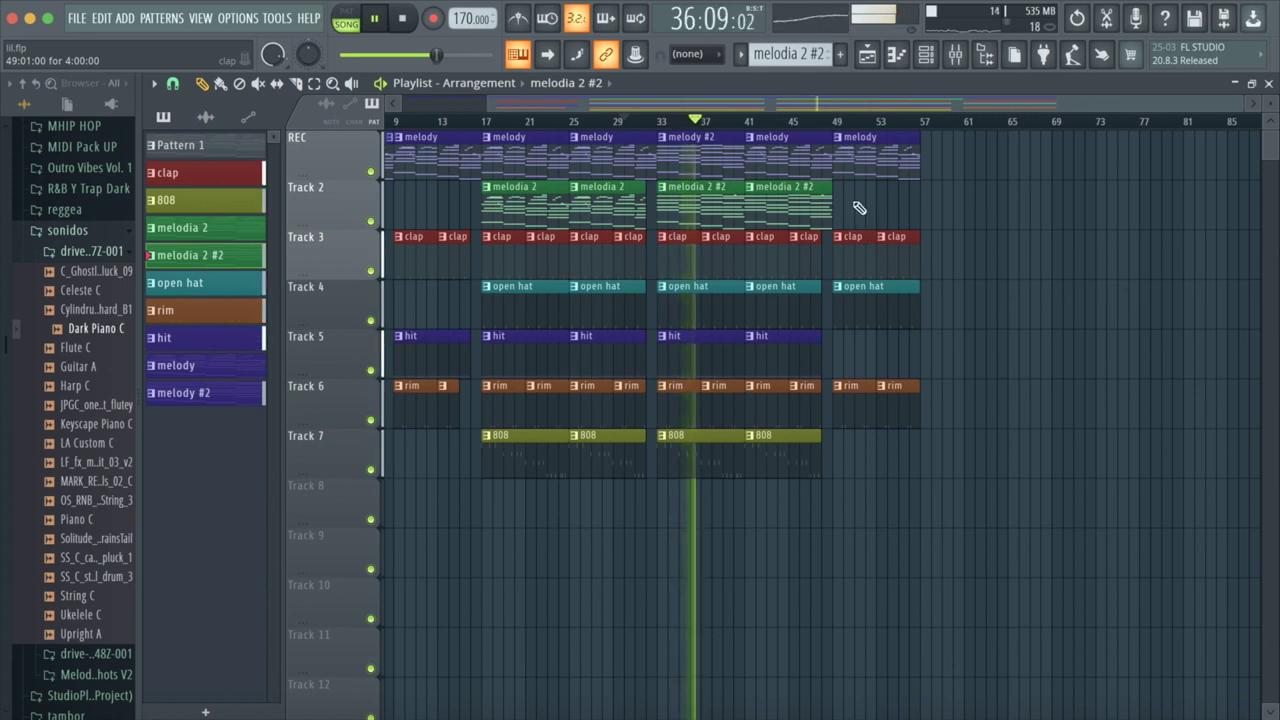
drag(562, 122, 495, 137)
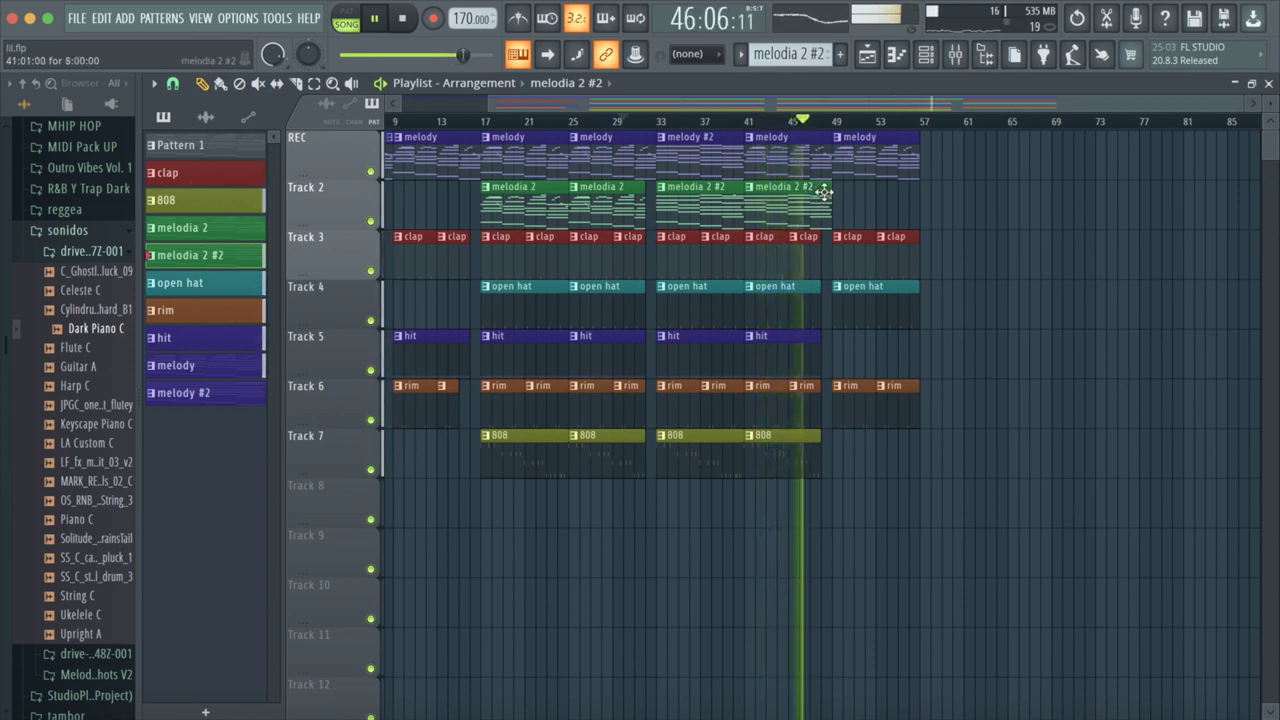
Step: Add a melody clip at bar 57 on the REC track and a melodia 2 #2 clip at bar 57 on Track 2
click(868, 155)
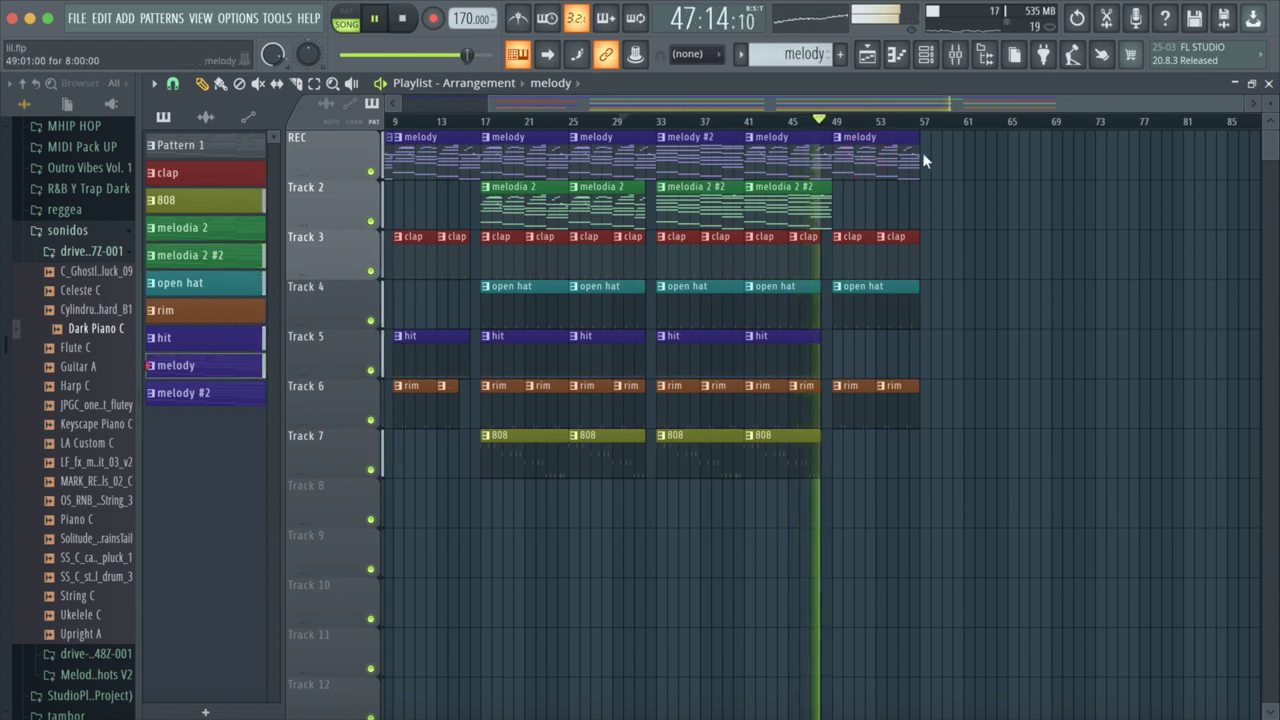
click(925, 155)
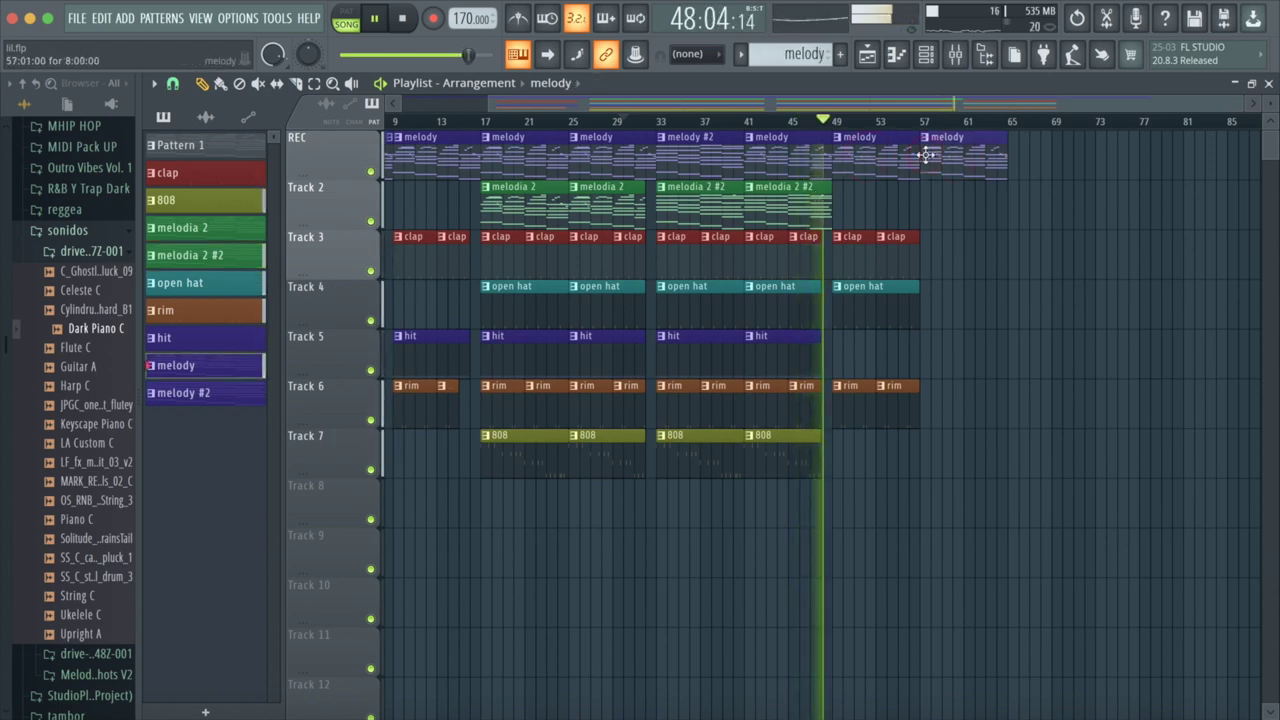
click(778, 197)
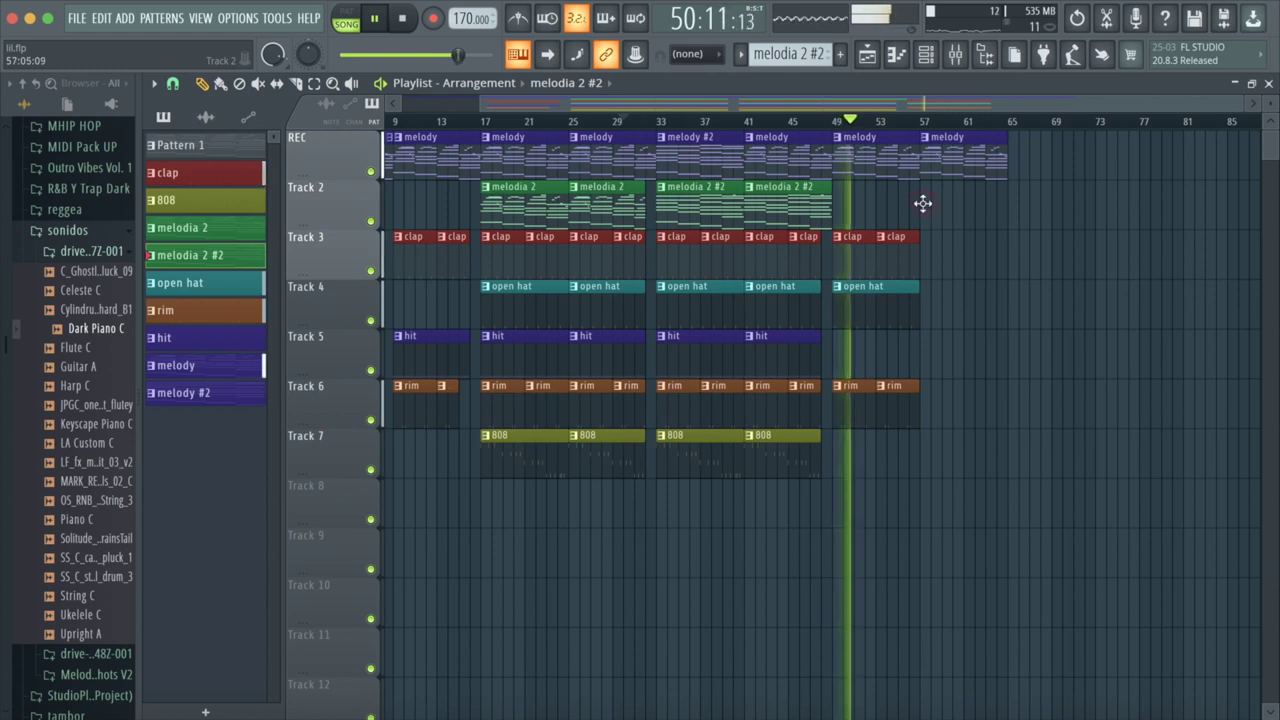
click(921, 200)
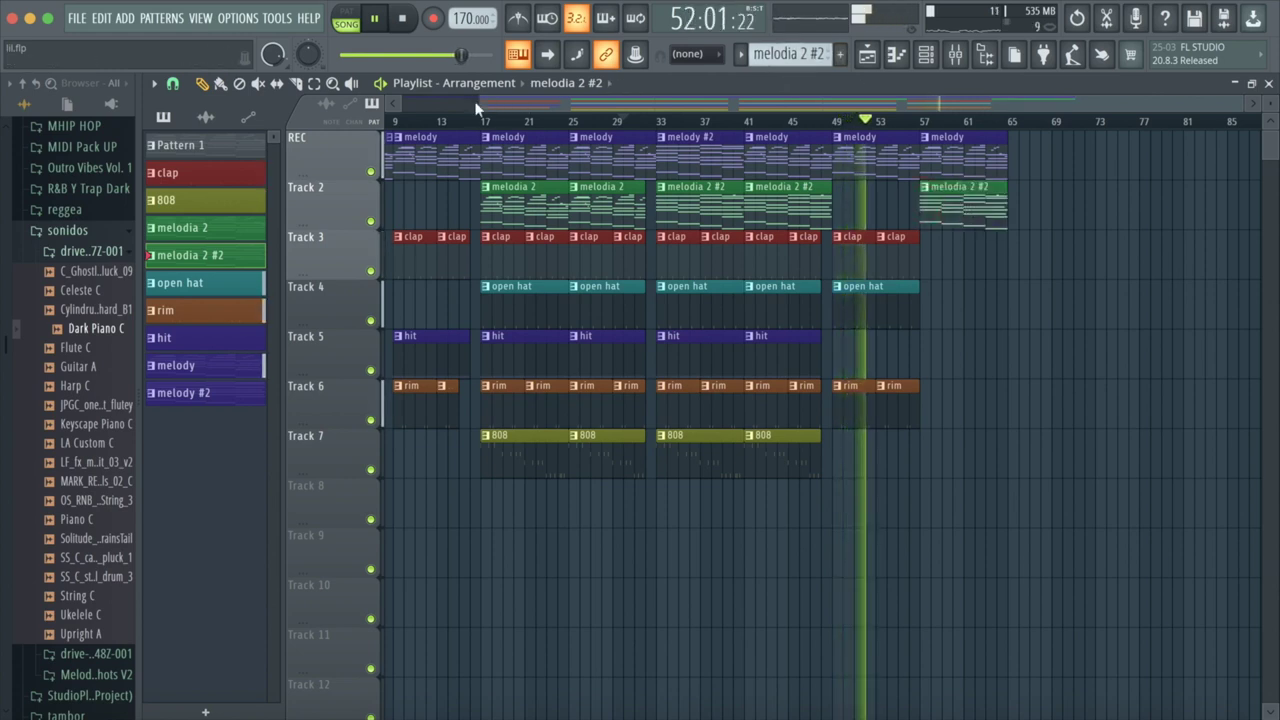
Step: Select every clip from bar 17 onward on all tracks and duplicate them so the copy starts at bar 65
drag(480, 102, 392, 102)
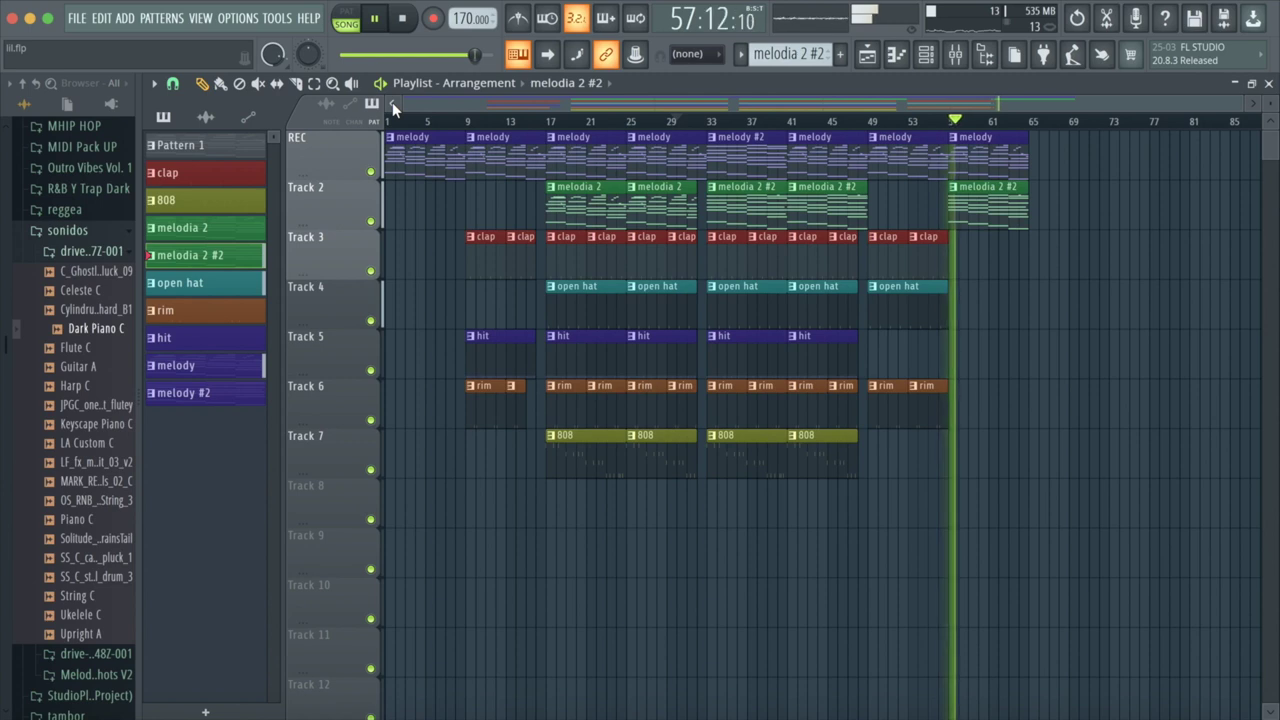
click(313, 86)
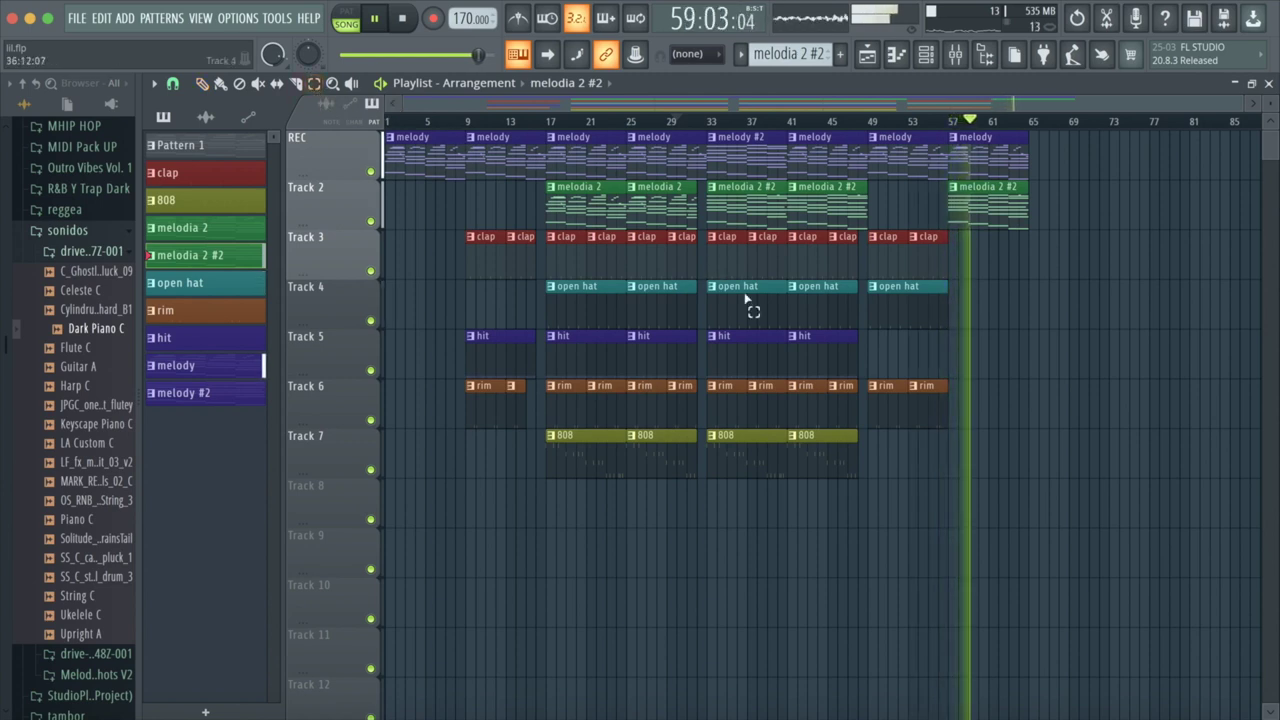
drag(1138, 526, 563, 163)
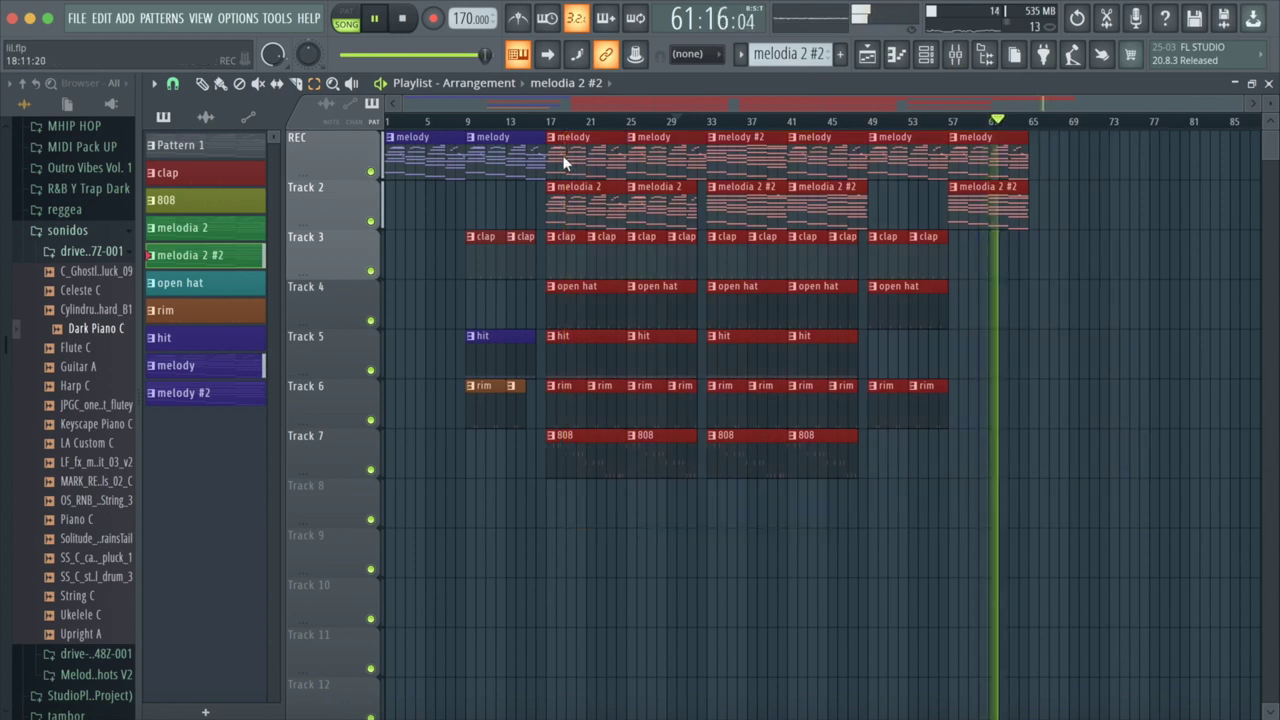
key(ctrl+b)
scroll(545, 150, right, 4)
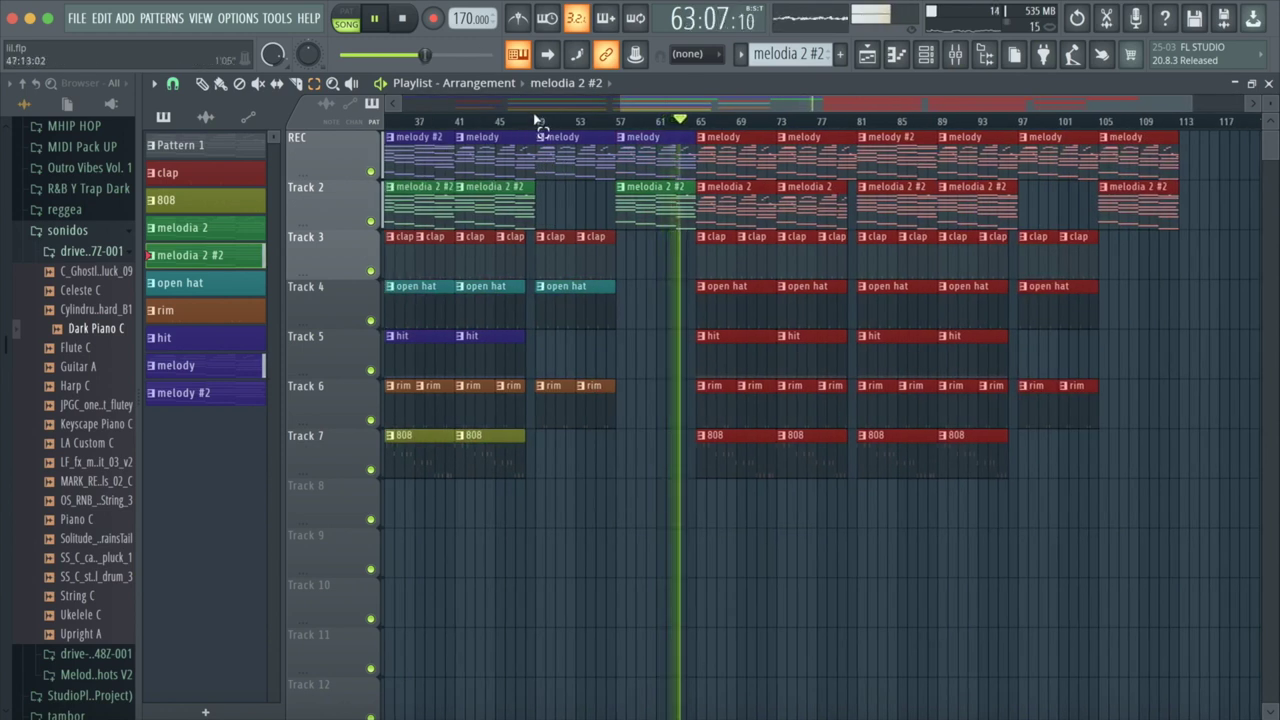
Step: Review the full extended arrangement while listening to the duplicated section, and pause playback at about bar 84
drag(600, 104, 378, 112)
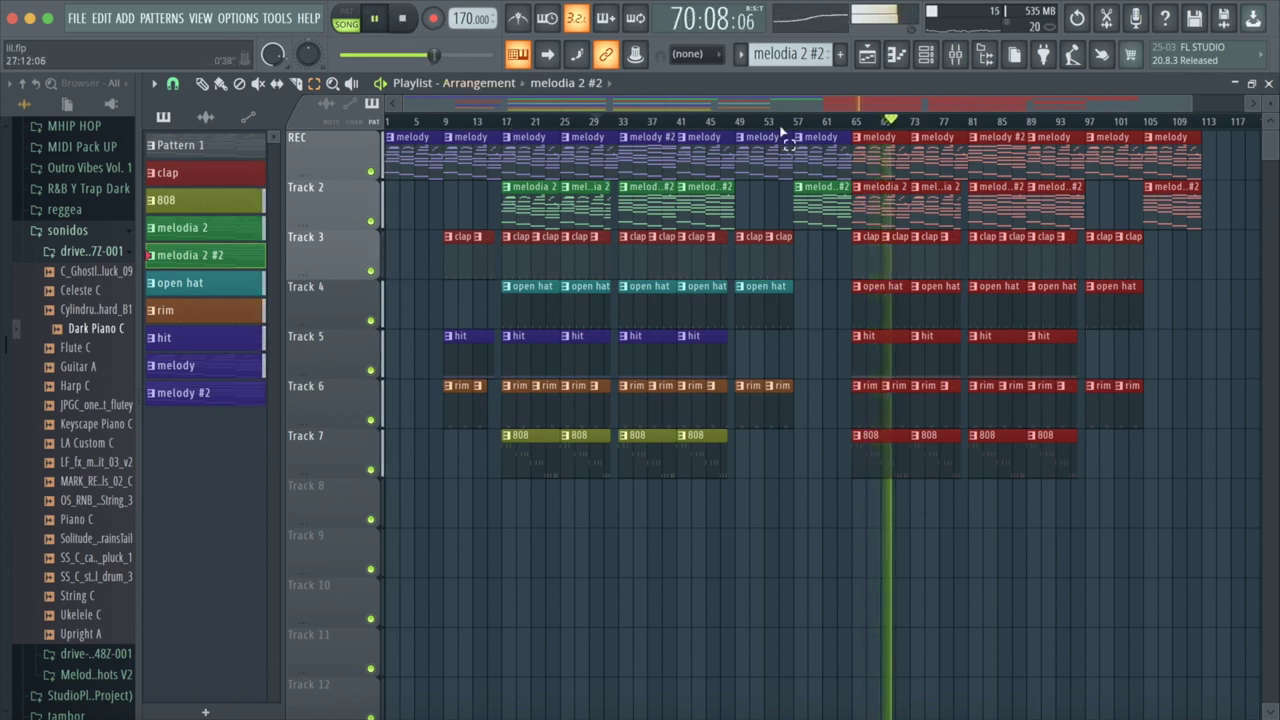
drag(1193, 106, 1250, 106)
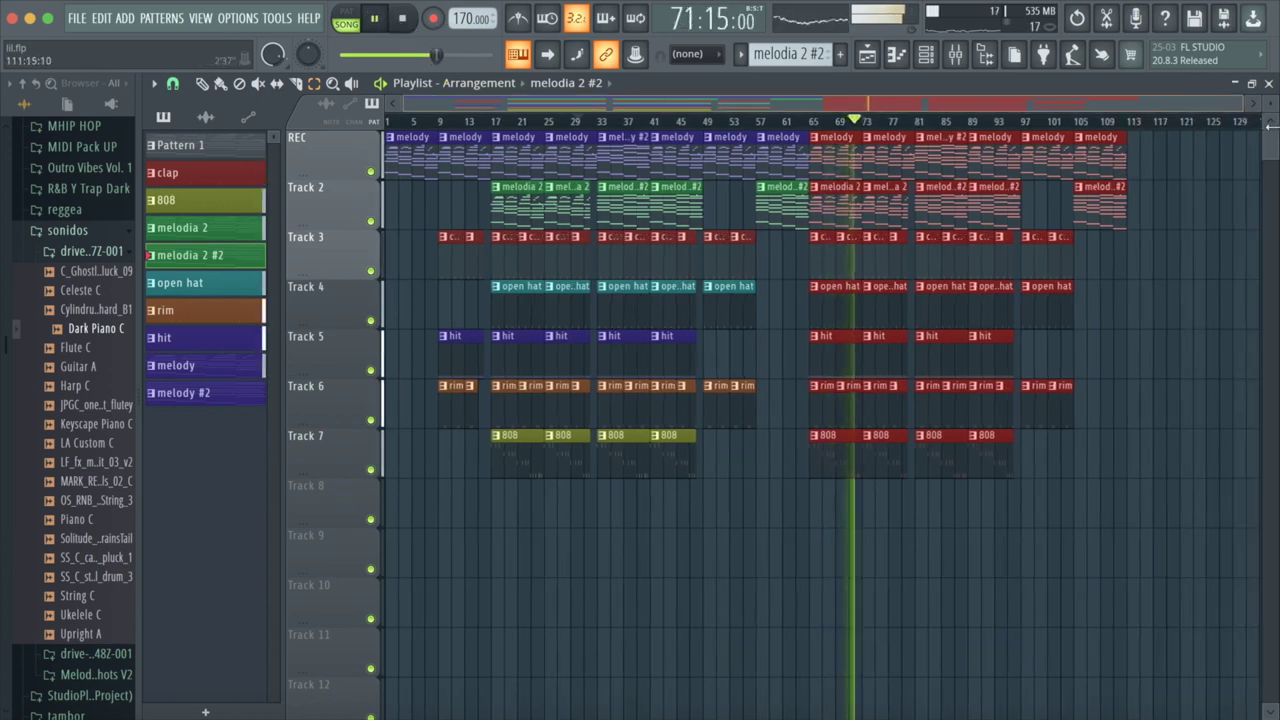
click(376, 20)
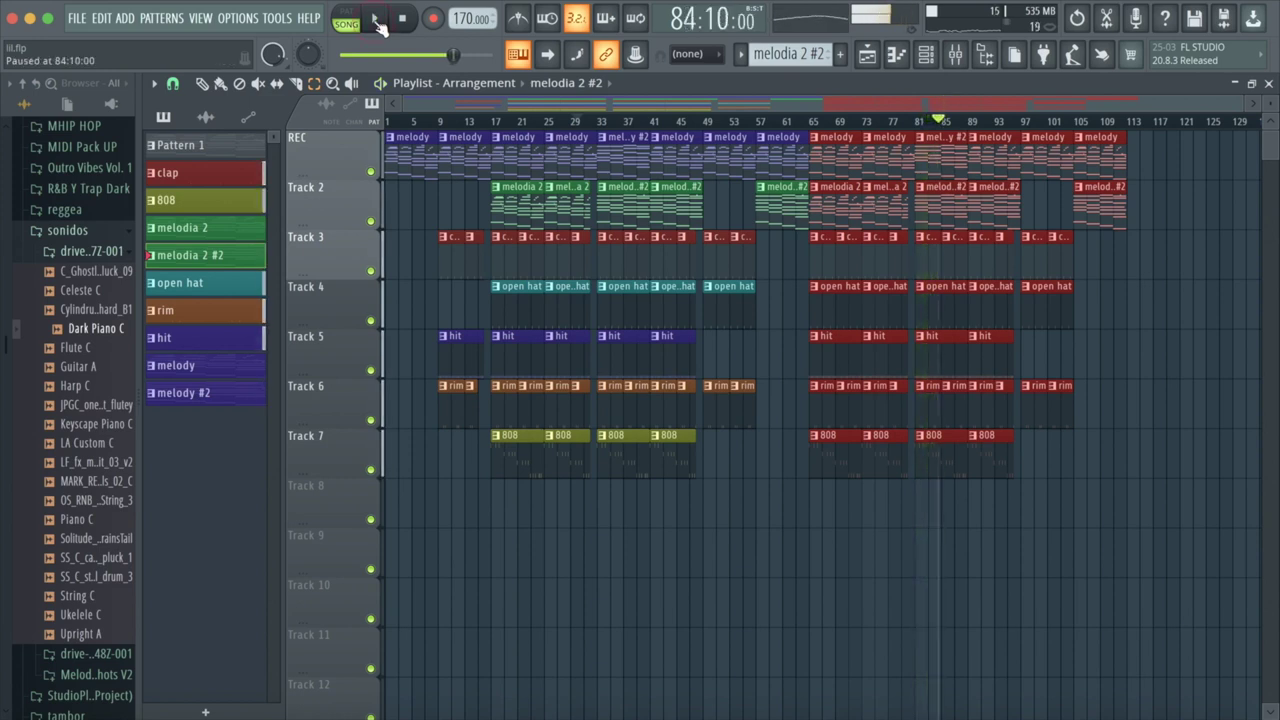